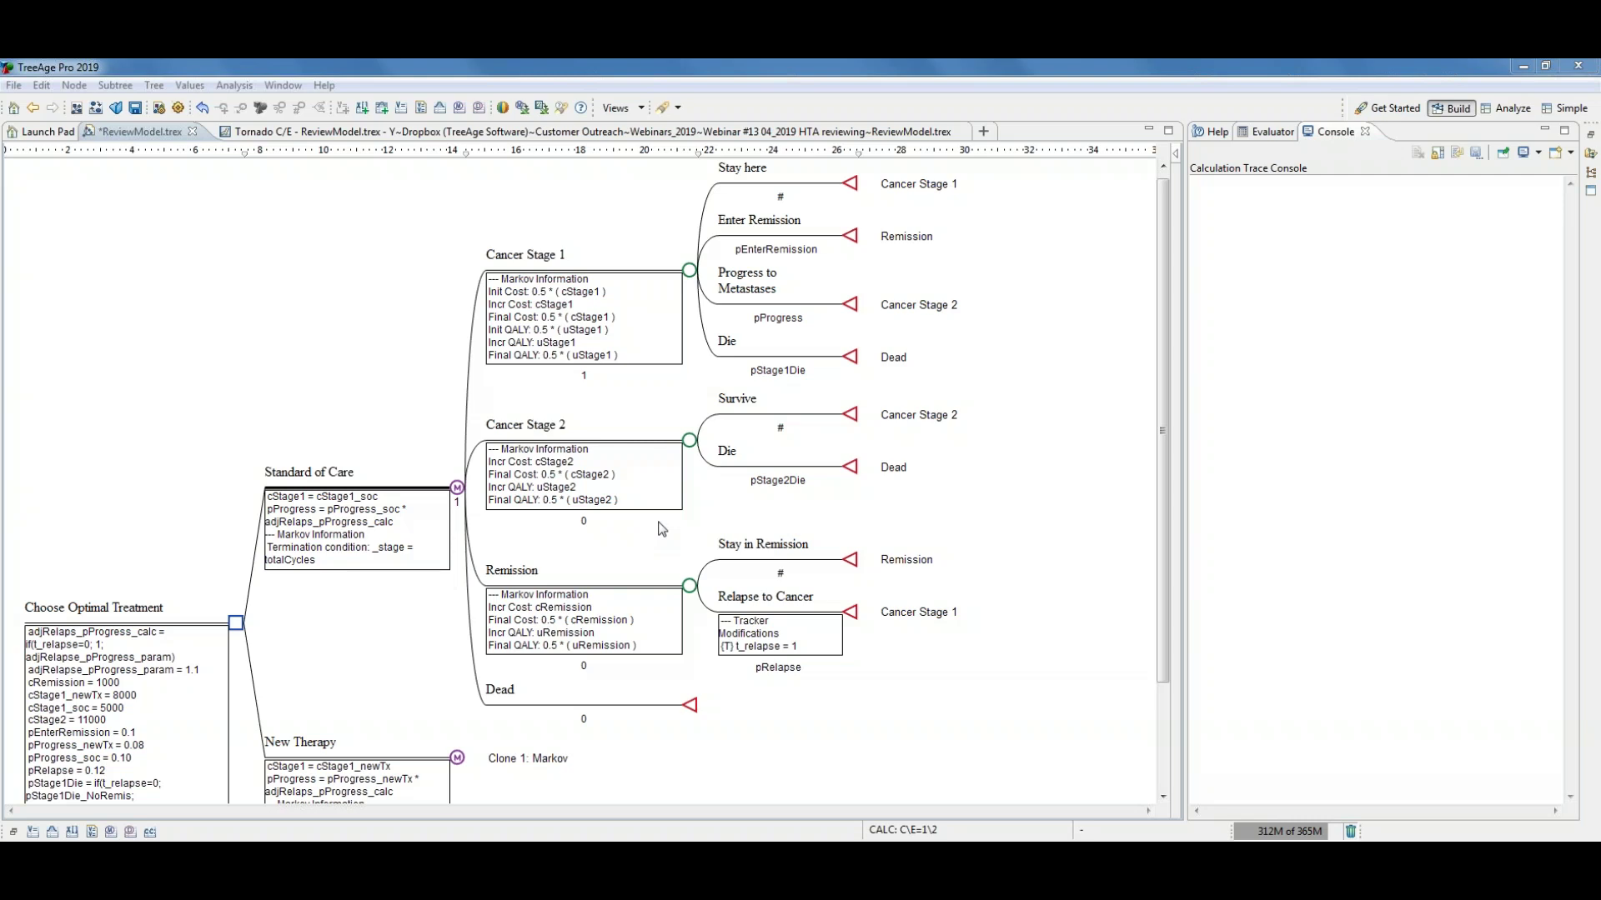
# Step: Examine the Choose Optimal Treatment decision node, the Standard of Care Markov node, and its Cancer Stage 1 and Remission states
pyautogui.click(1172, 471)
pyautogui.click(1090, 154)
pyautogui.click(236, 625)
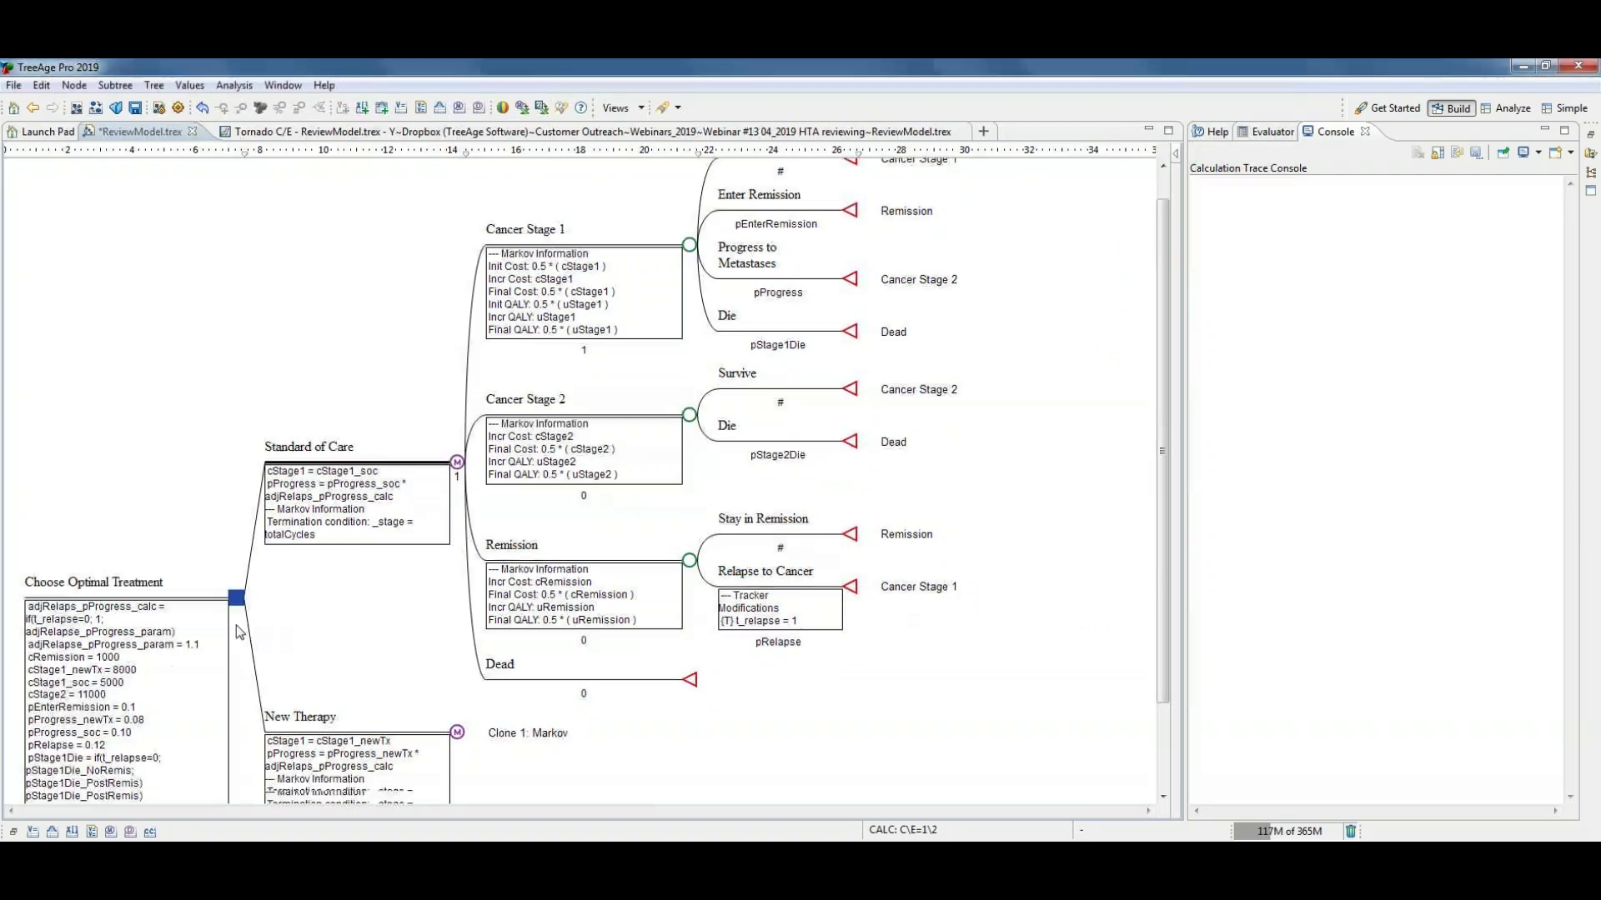
pyautogui.scroll(-3, 282, 534)
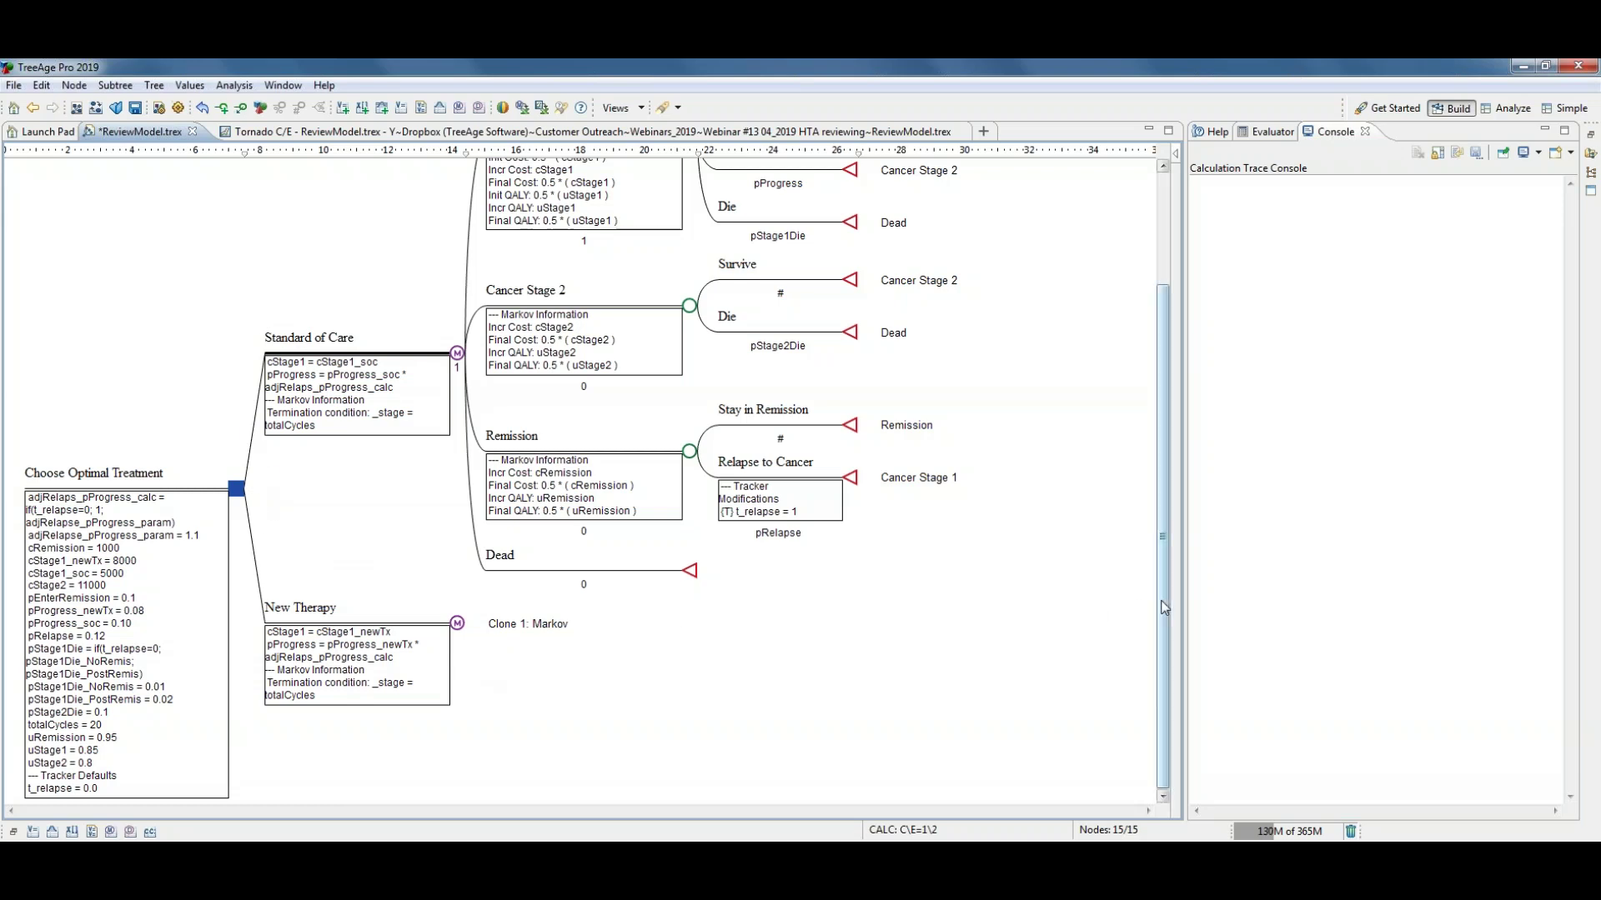
pyautogui.scroll(3, 1171, 495)
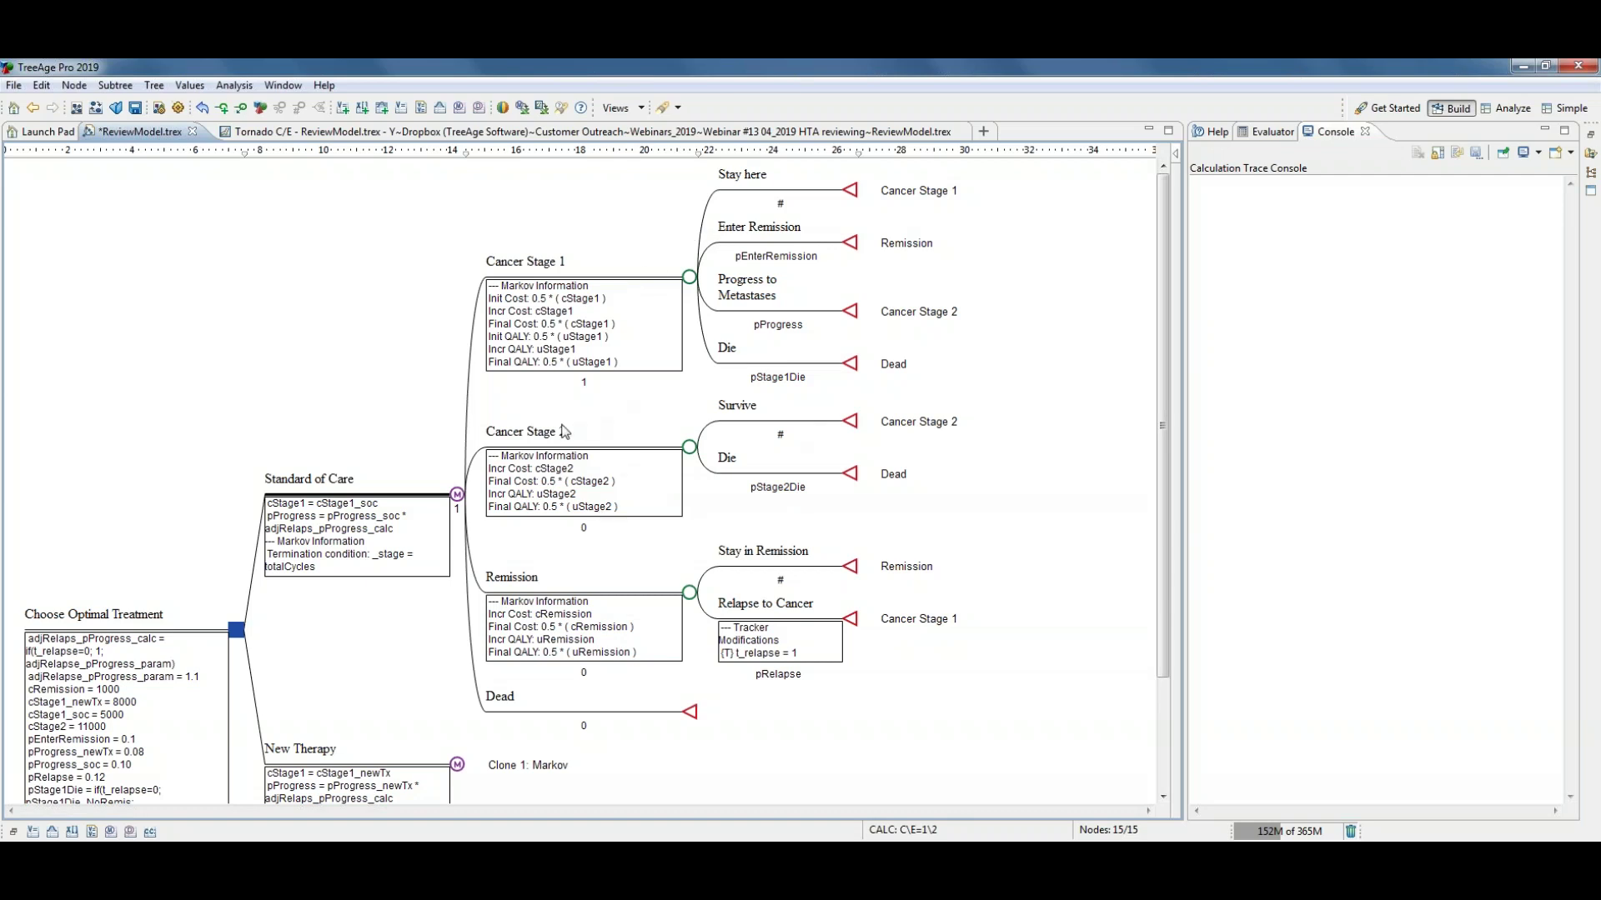
pyautogui.click(458, 497)
pyautogui.click(691, 280)
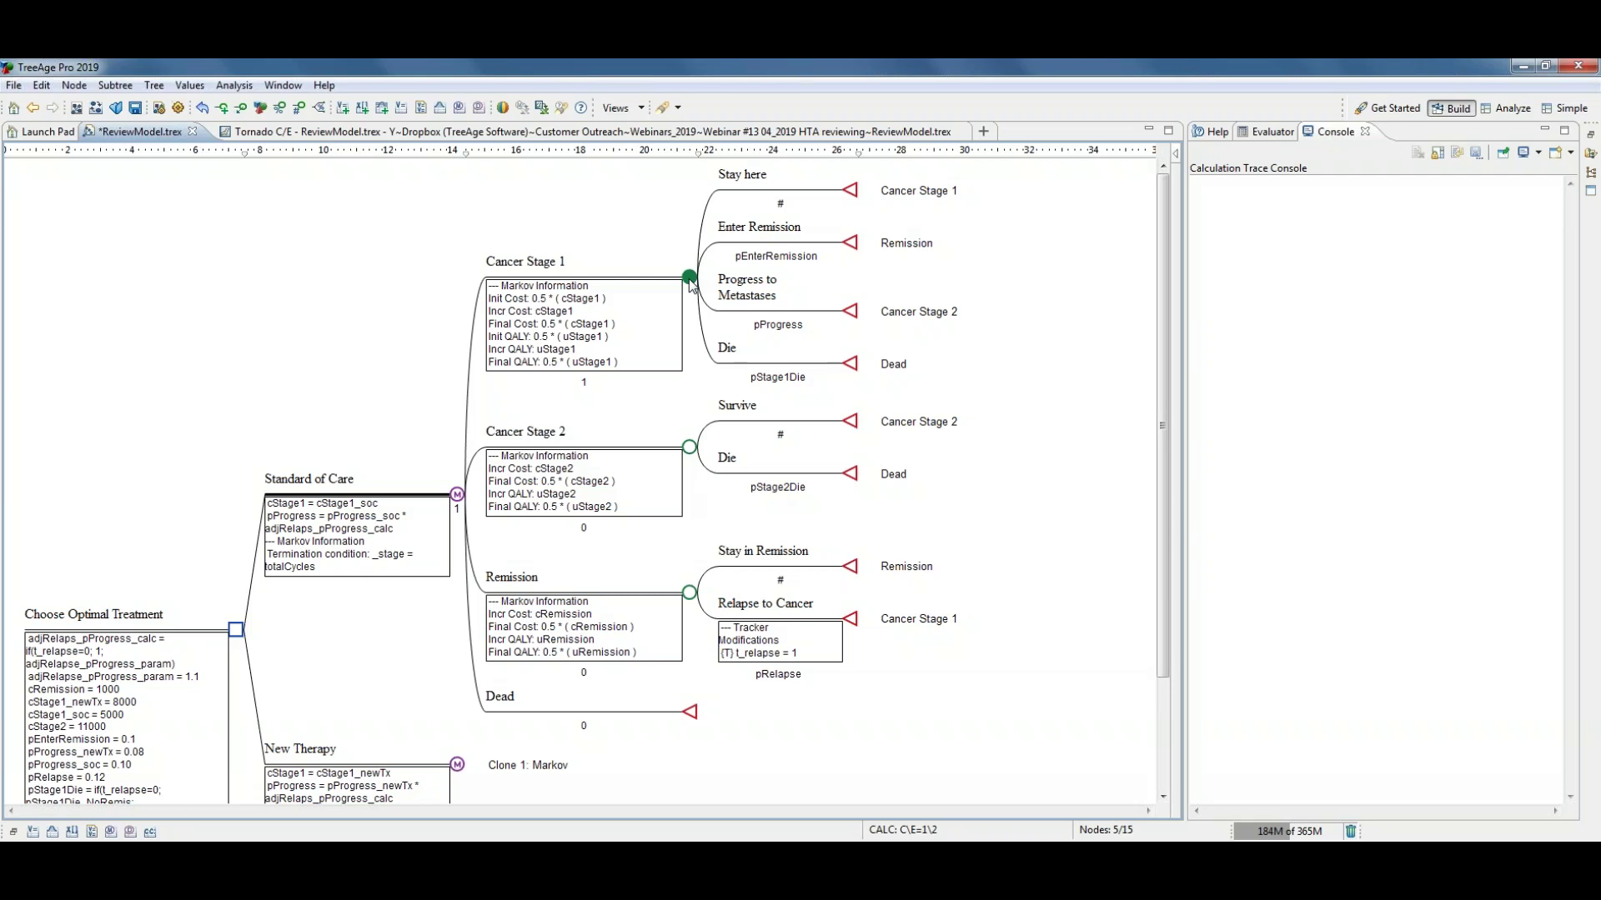
pyautogui.click(689, 592)
# Step: Convert the Standard of Care Markov model to a state transition diagram without saving it, and move the Remission state below Cancer Stage 1
pyautogui.click(457, 496)
pyautogui.rightClick(454, 456)
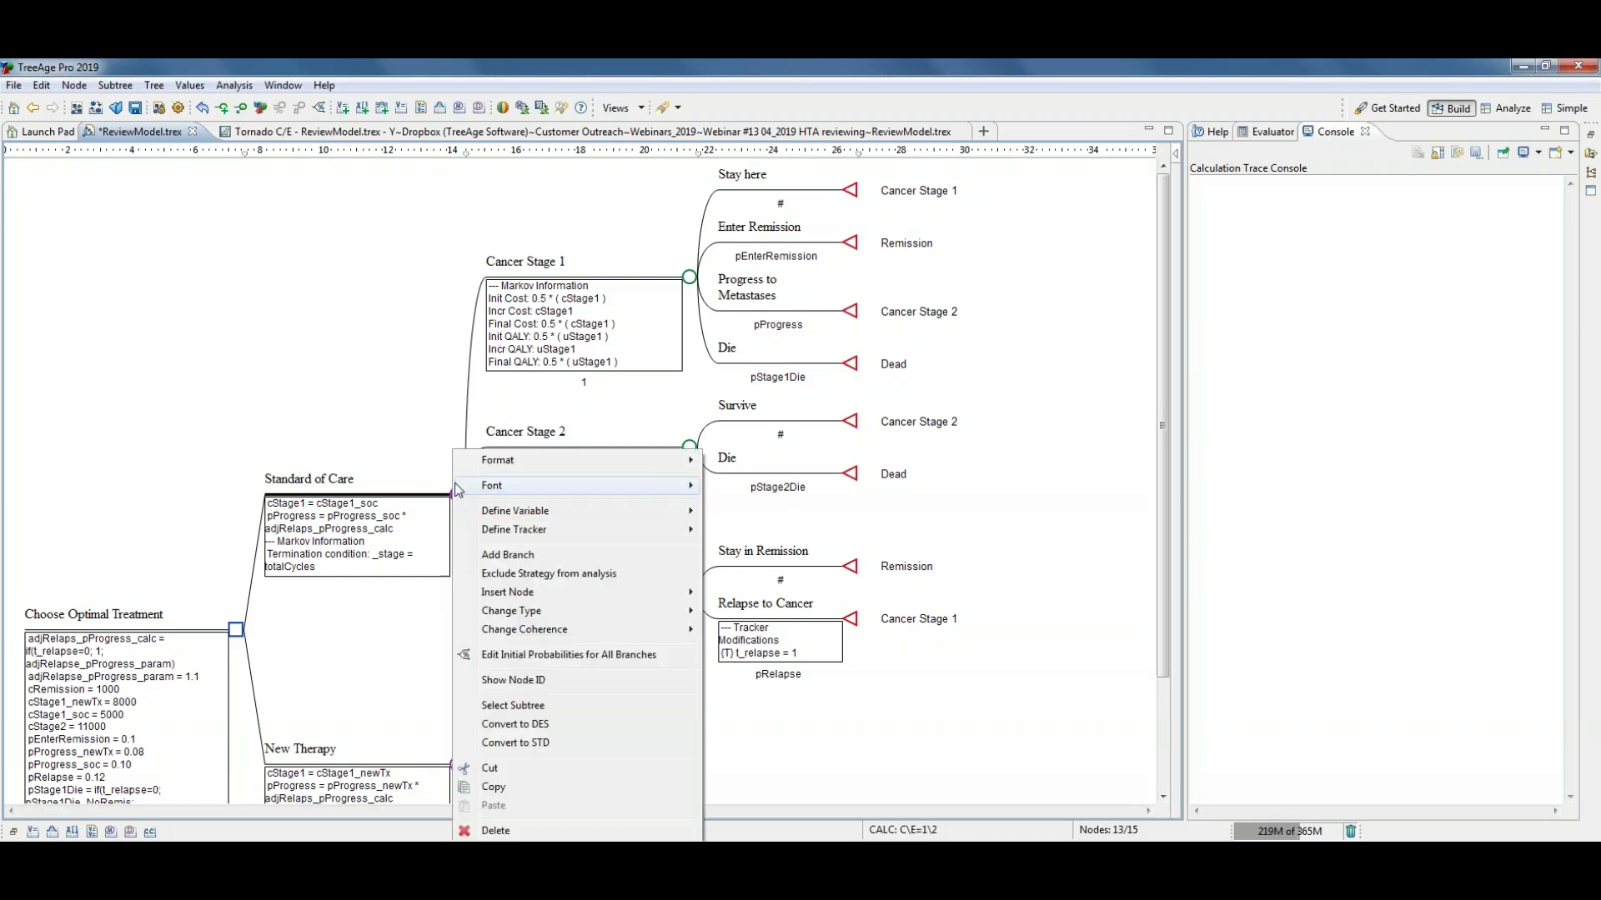
pyautogui.click(572, 745)
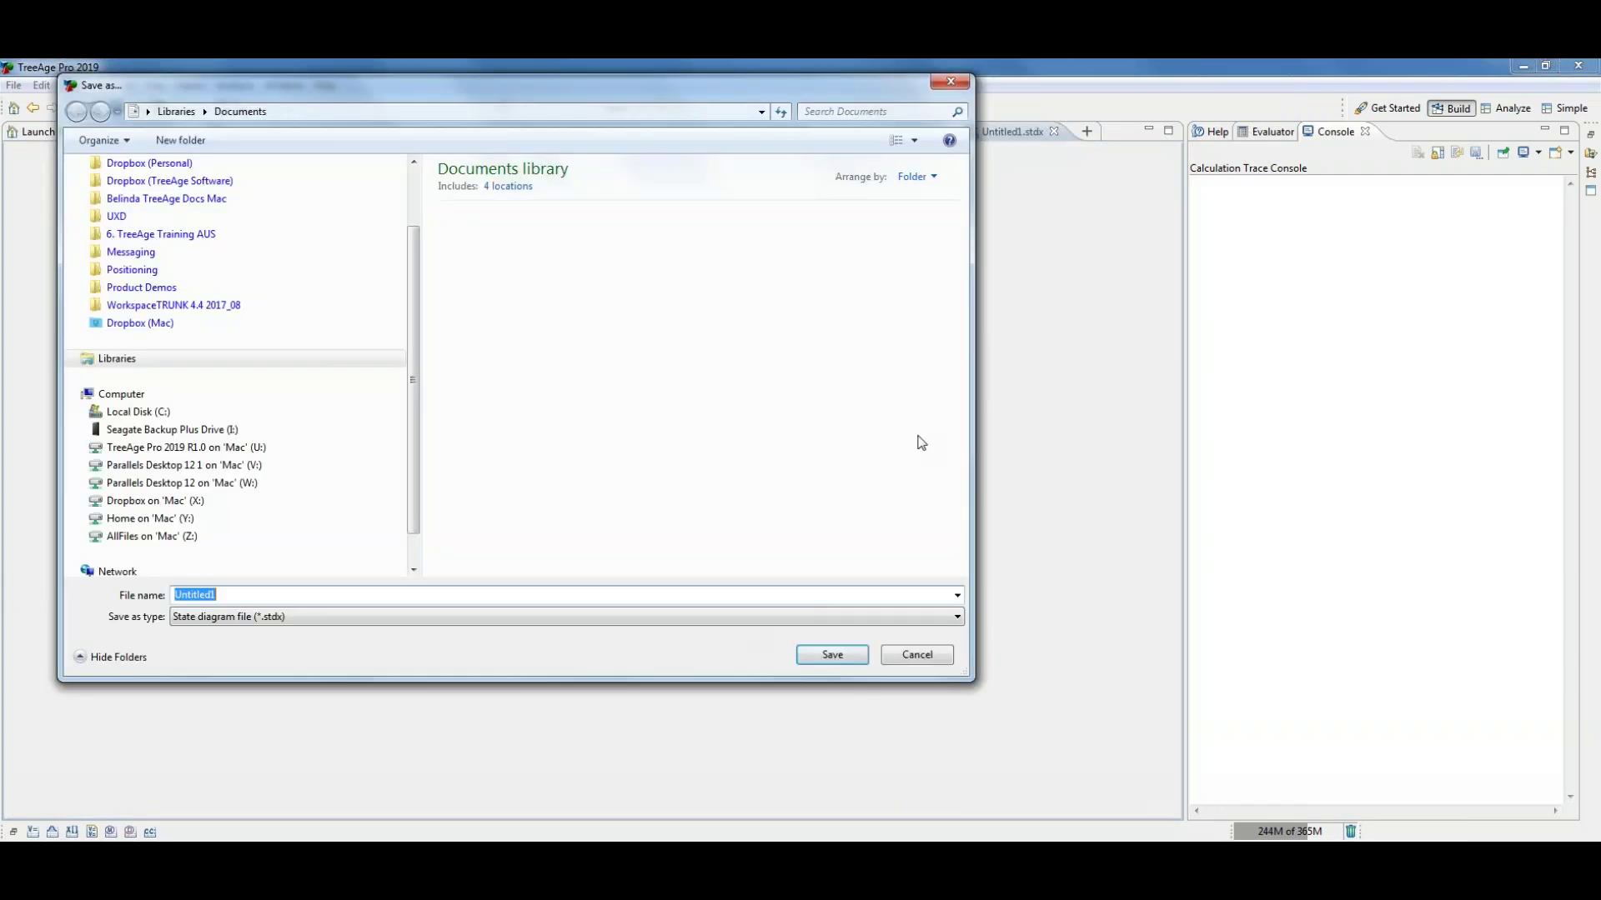
pyautogui.click(915, 654)
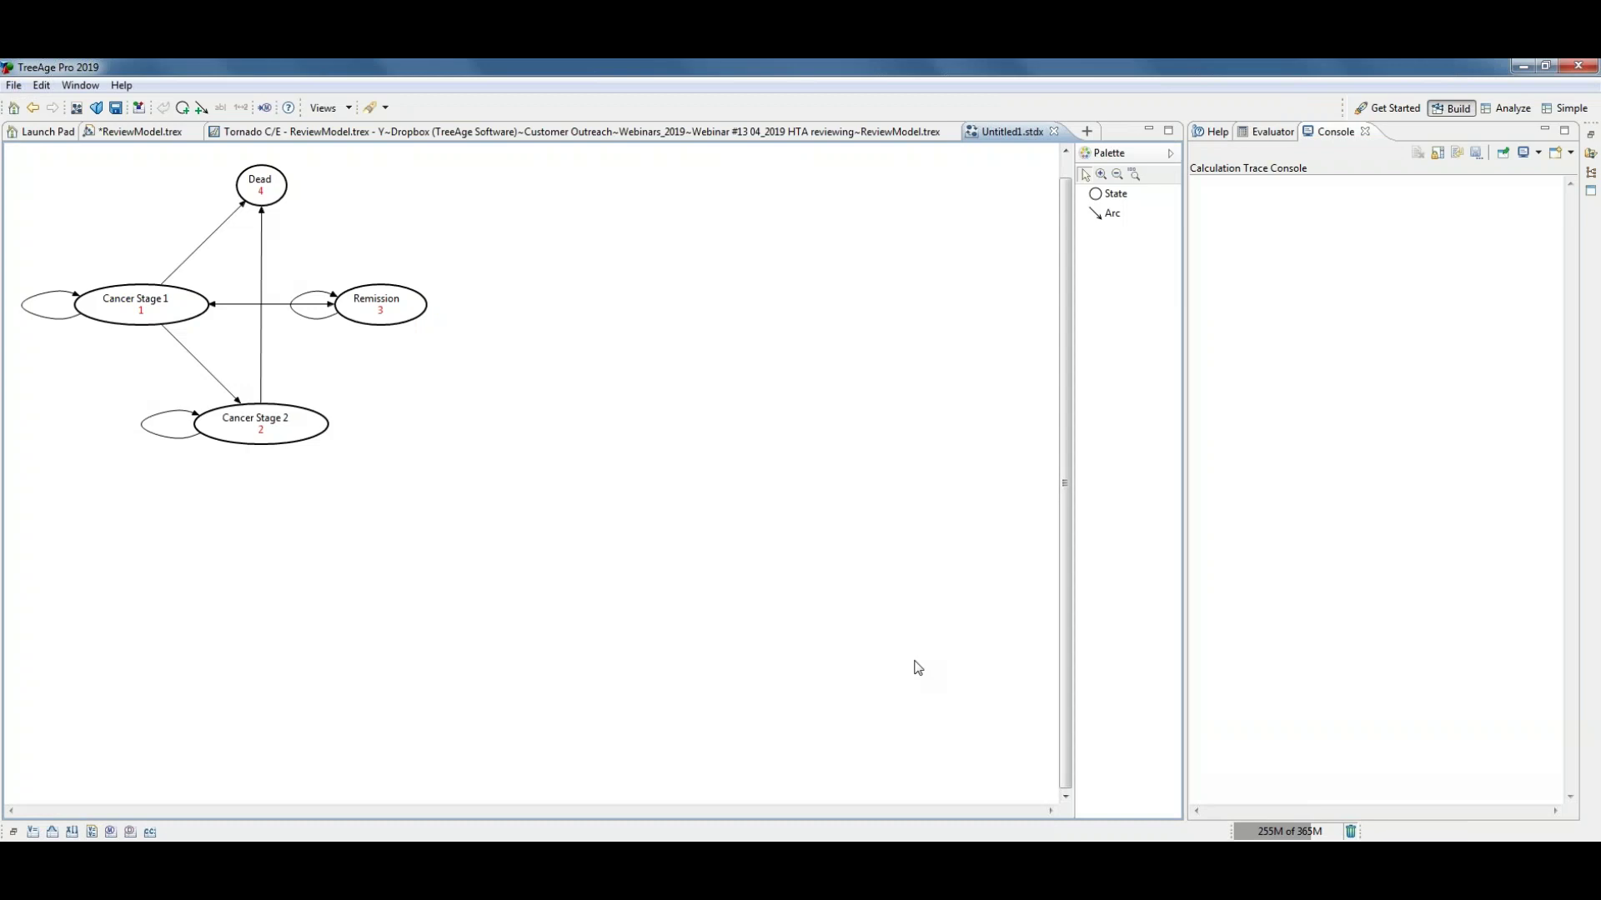
pyautogui.moveTo(392, 314); pyautogui.dragTo(78, 472)
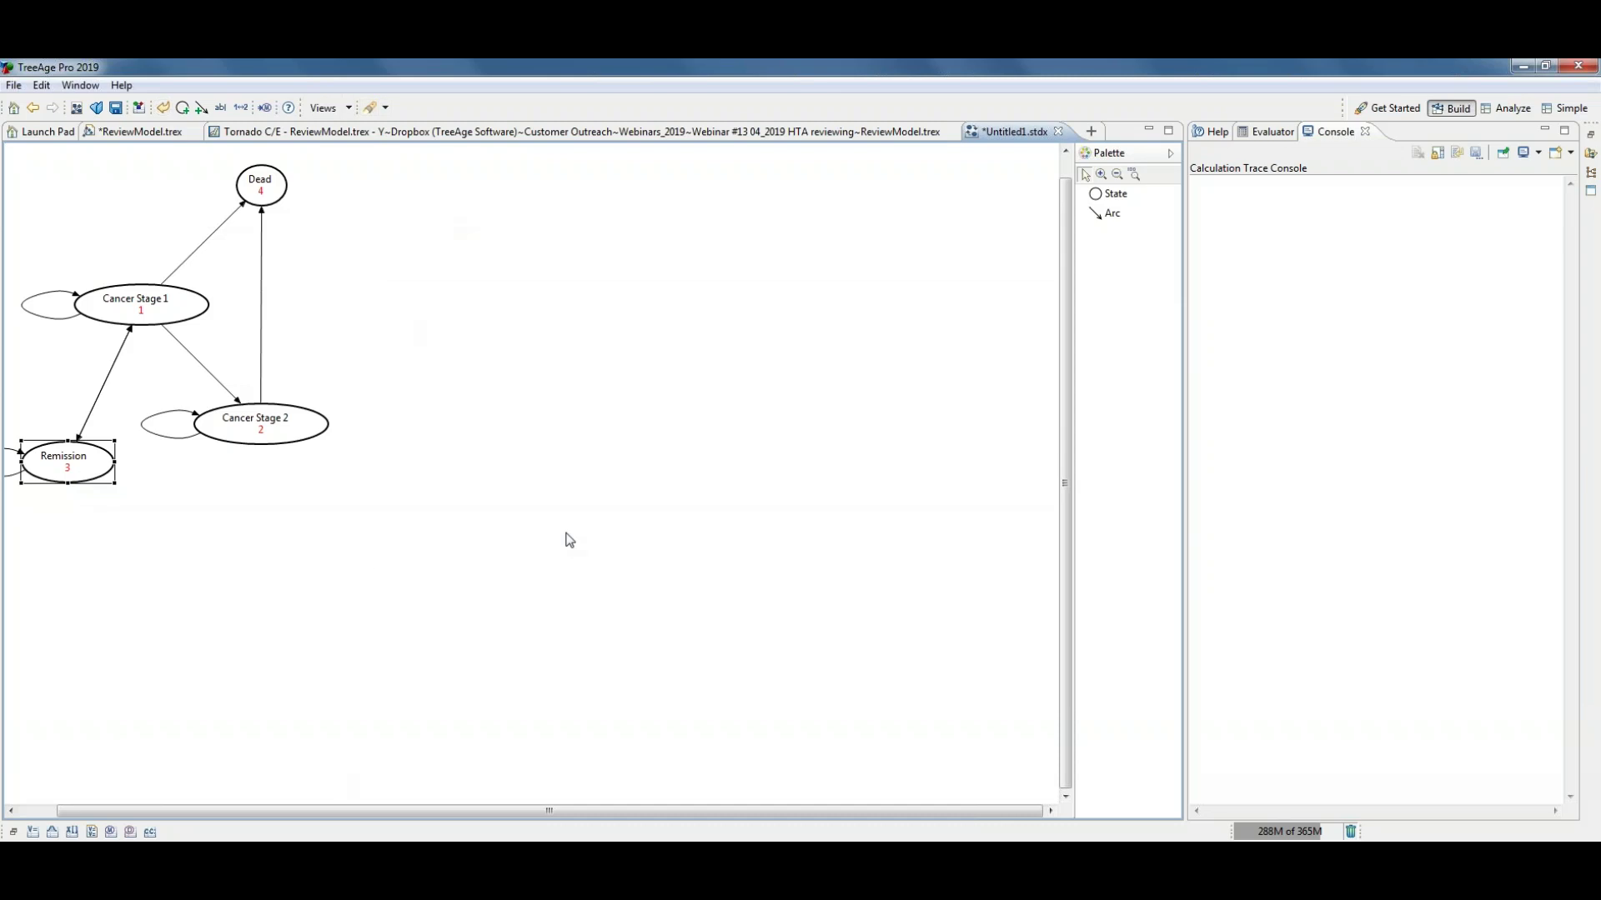
pyautogui.moveTo(95, 449); pyautogui.dragTo(131, 459)
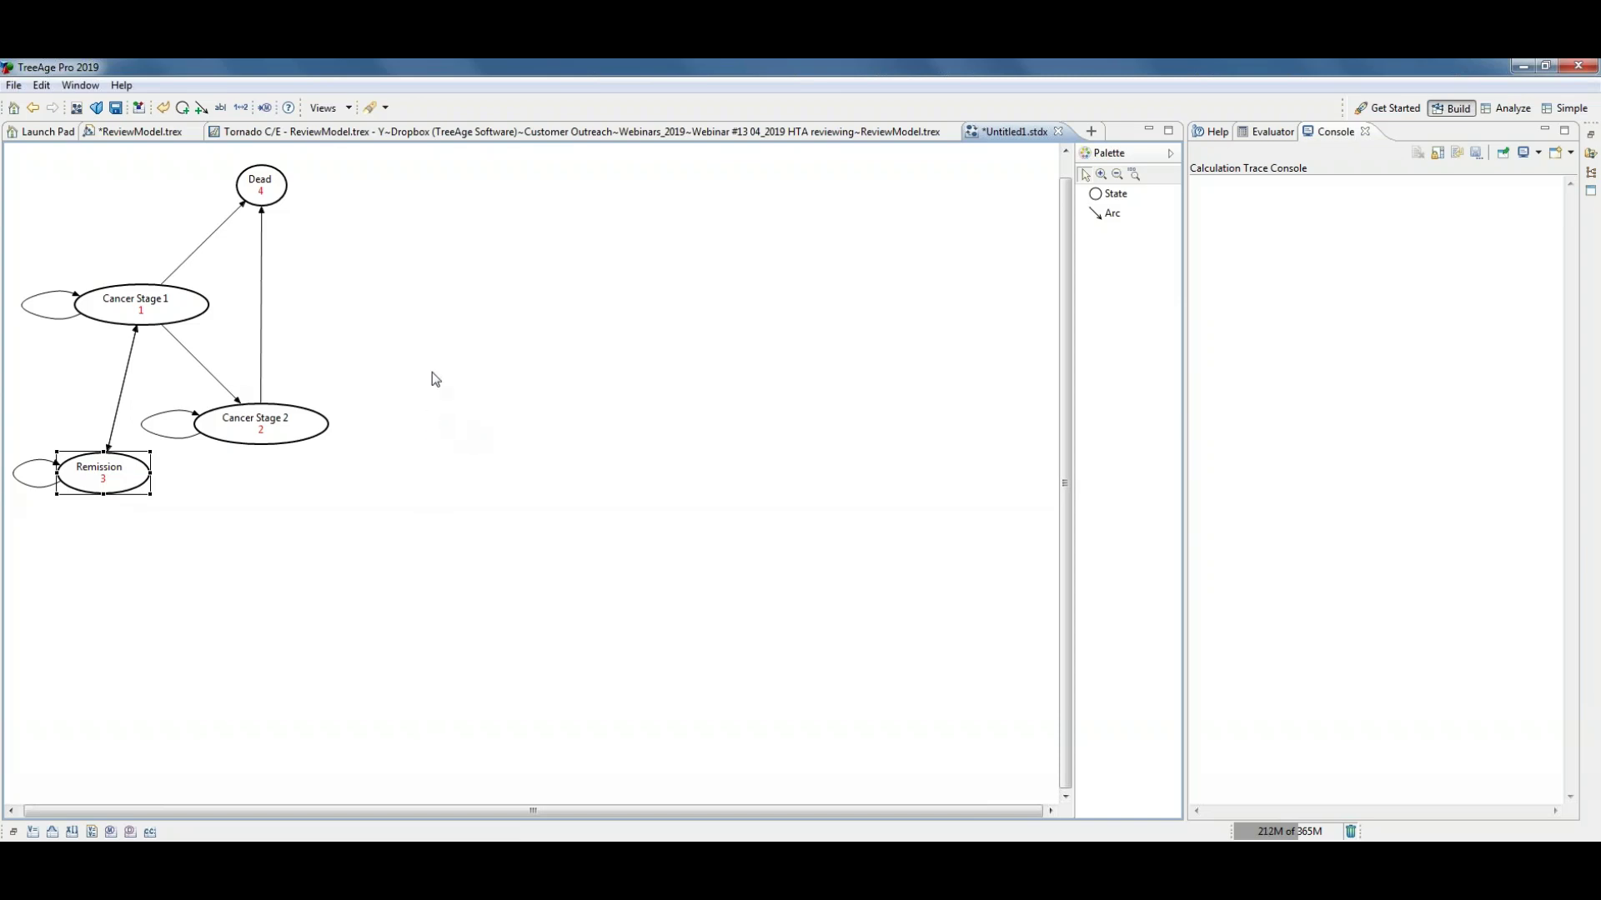
# Step: Return to the ReviewModel tree and review the Standard of Care Markov information, including the termination condition and health state rewards
pyautogui.click(143, 130)
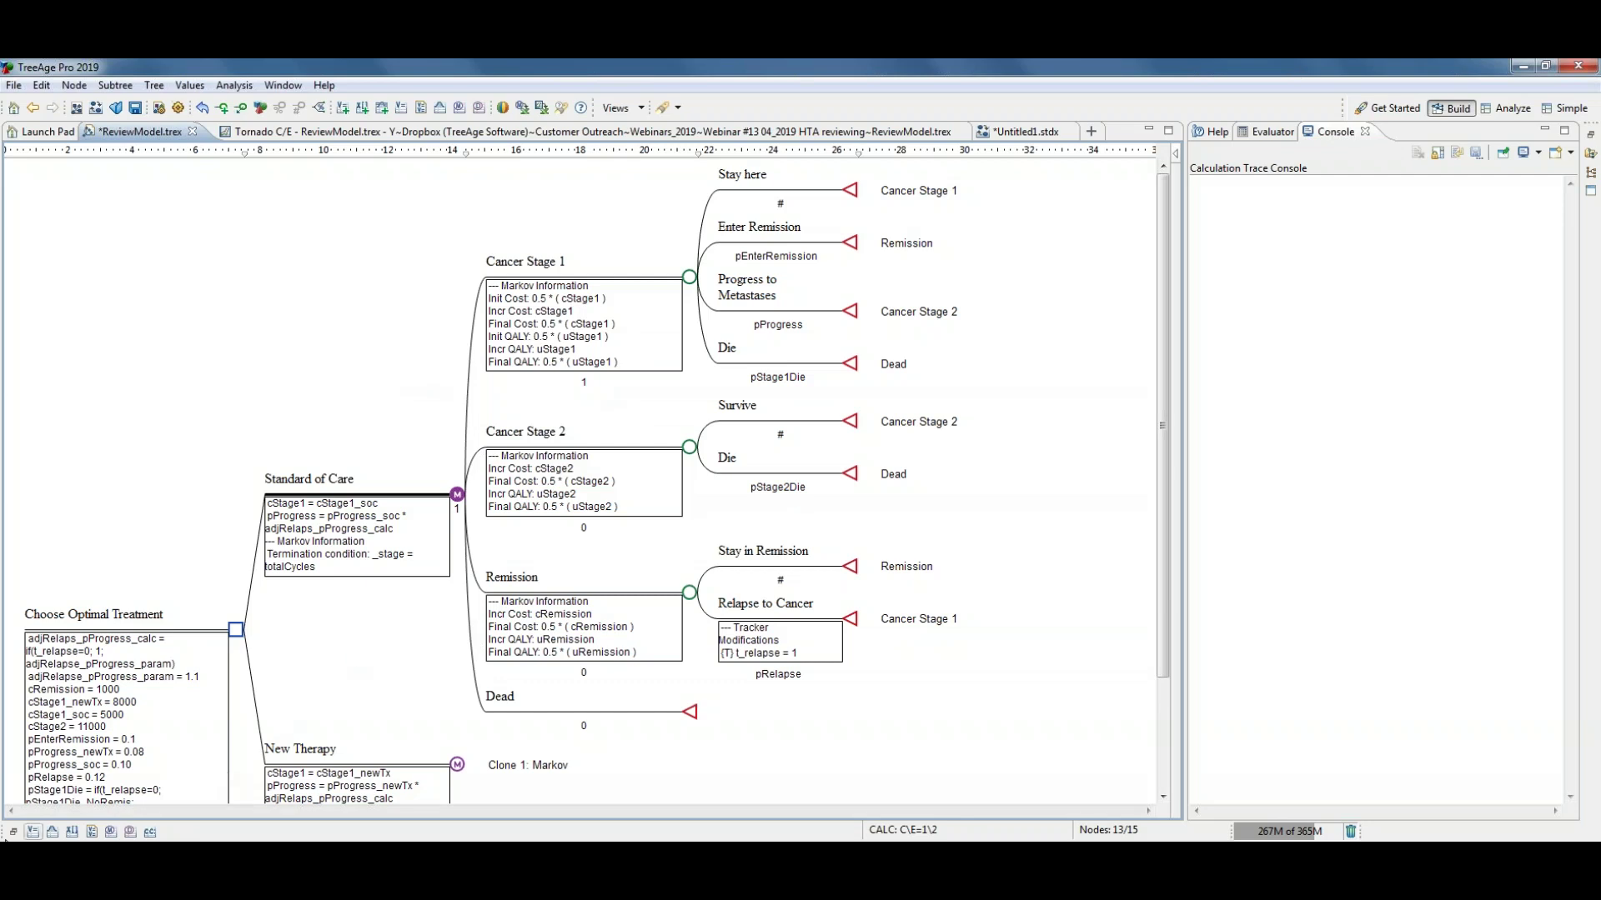
pyautogui.click(14, 832)
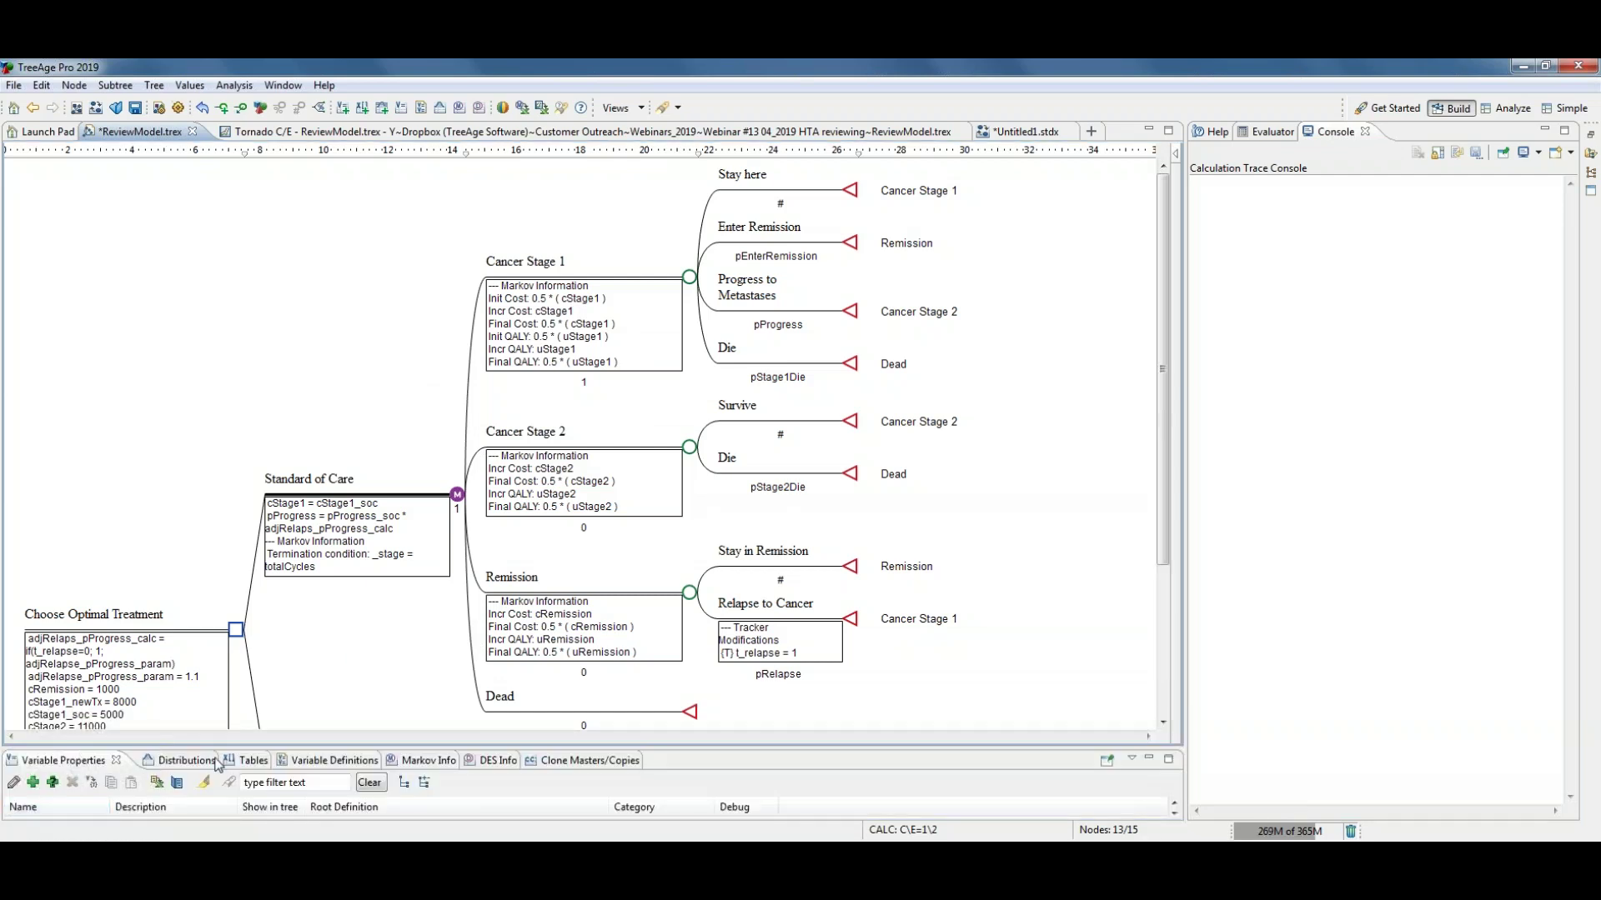
pyautogui.moveTo(214, 744); pyautogui.dragTo(214, 506)
pyautogui.scroll(-2, 457, 394)
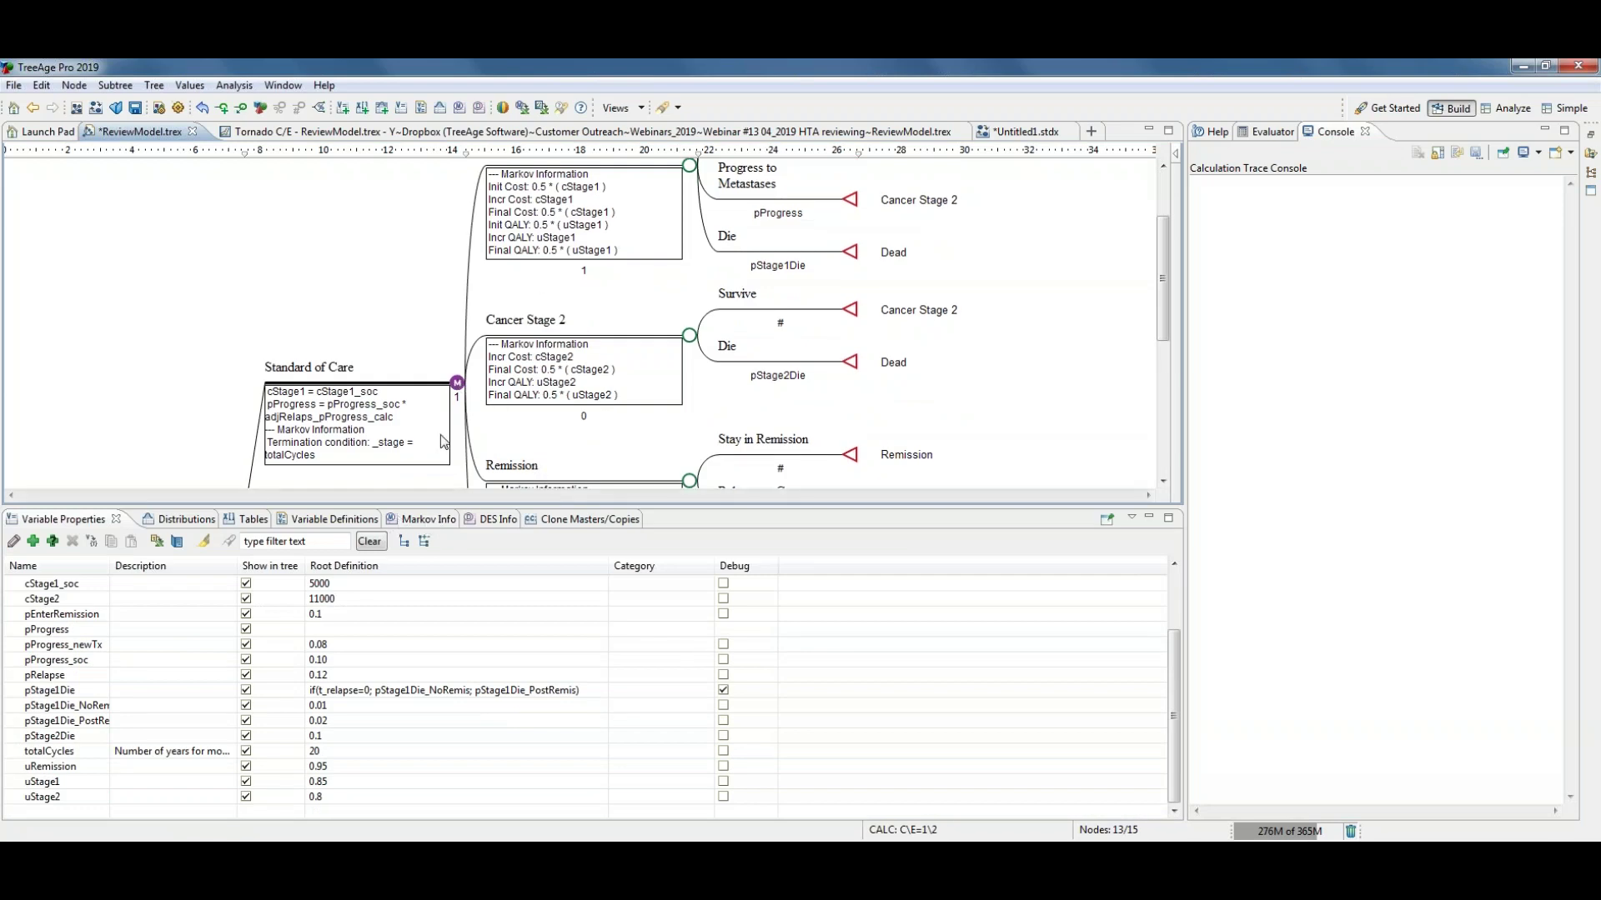
pyautogui.click(430, 521)
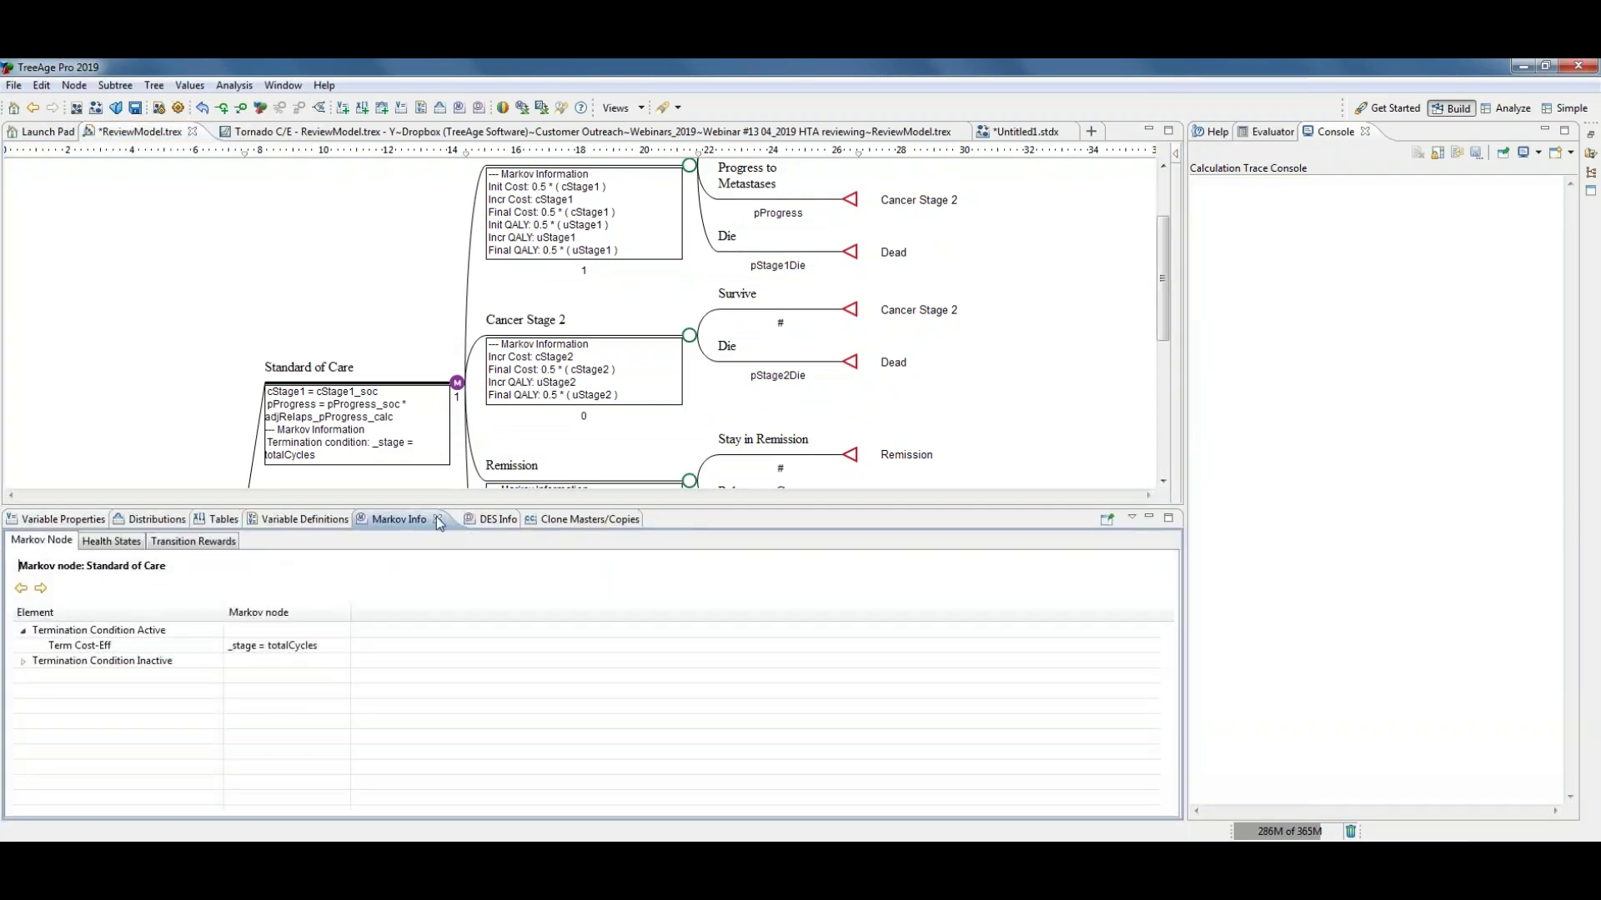
pyautogui.click(113, 543)
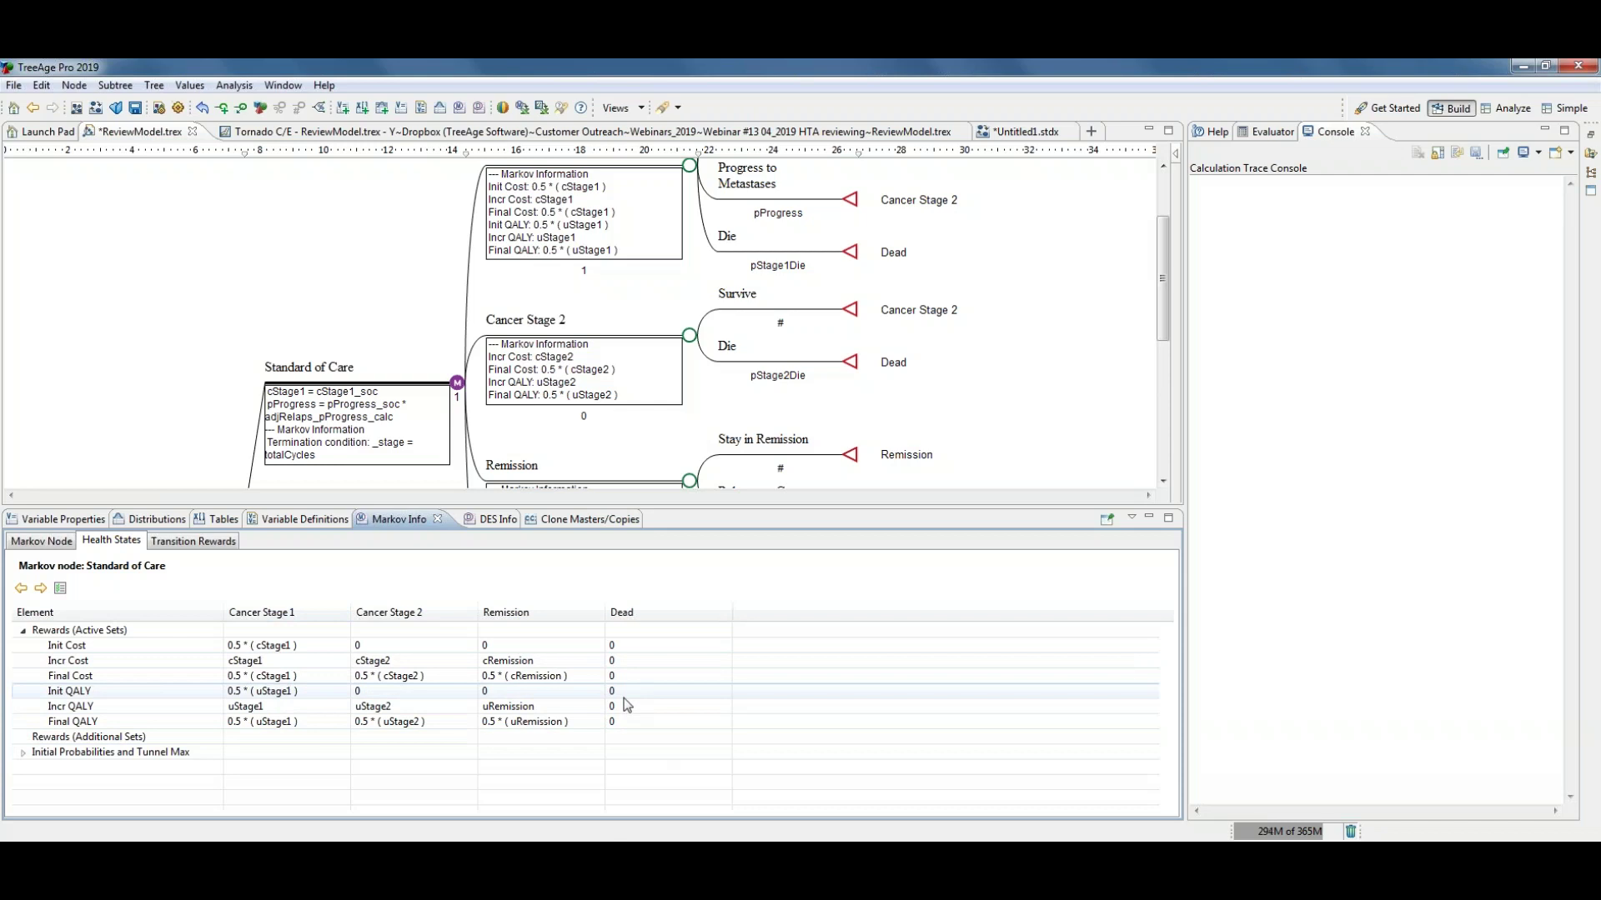
pyautogui.click(1152, 517)
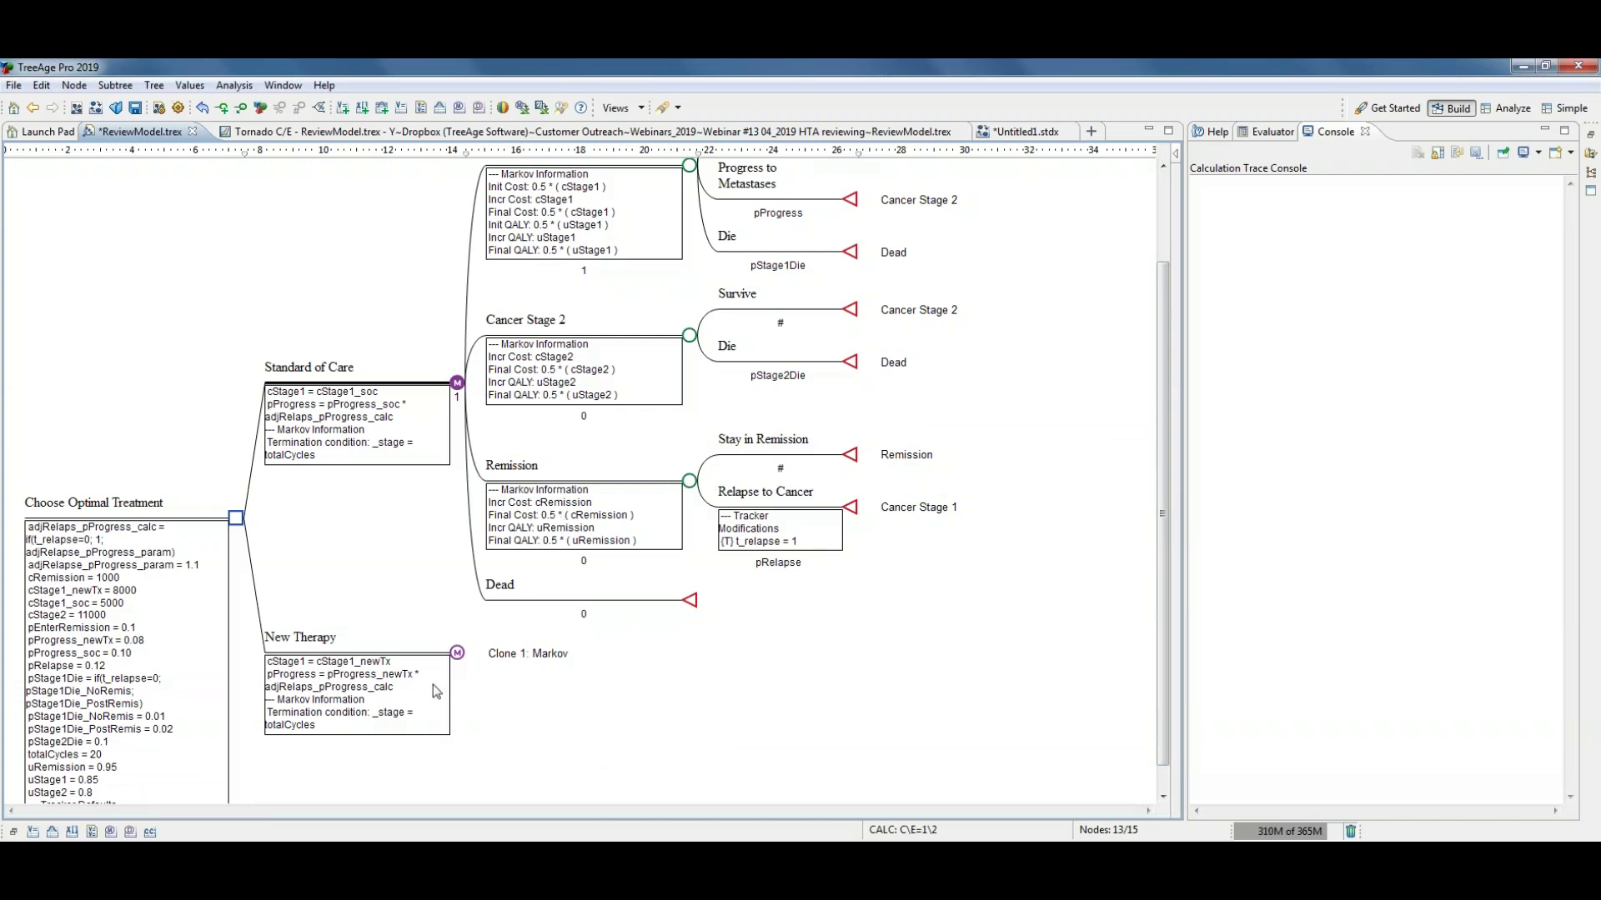
# Step: Compare the New Therapy Markov node, which uses Clone 1, with the Standard of Care Markov node
pyautogui.click(458, 654)
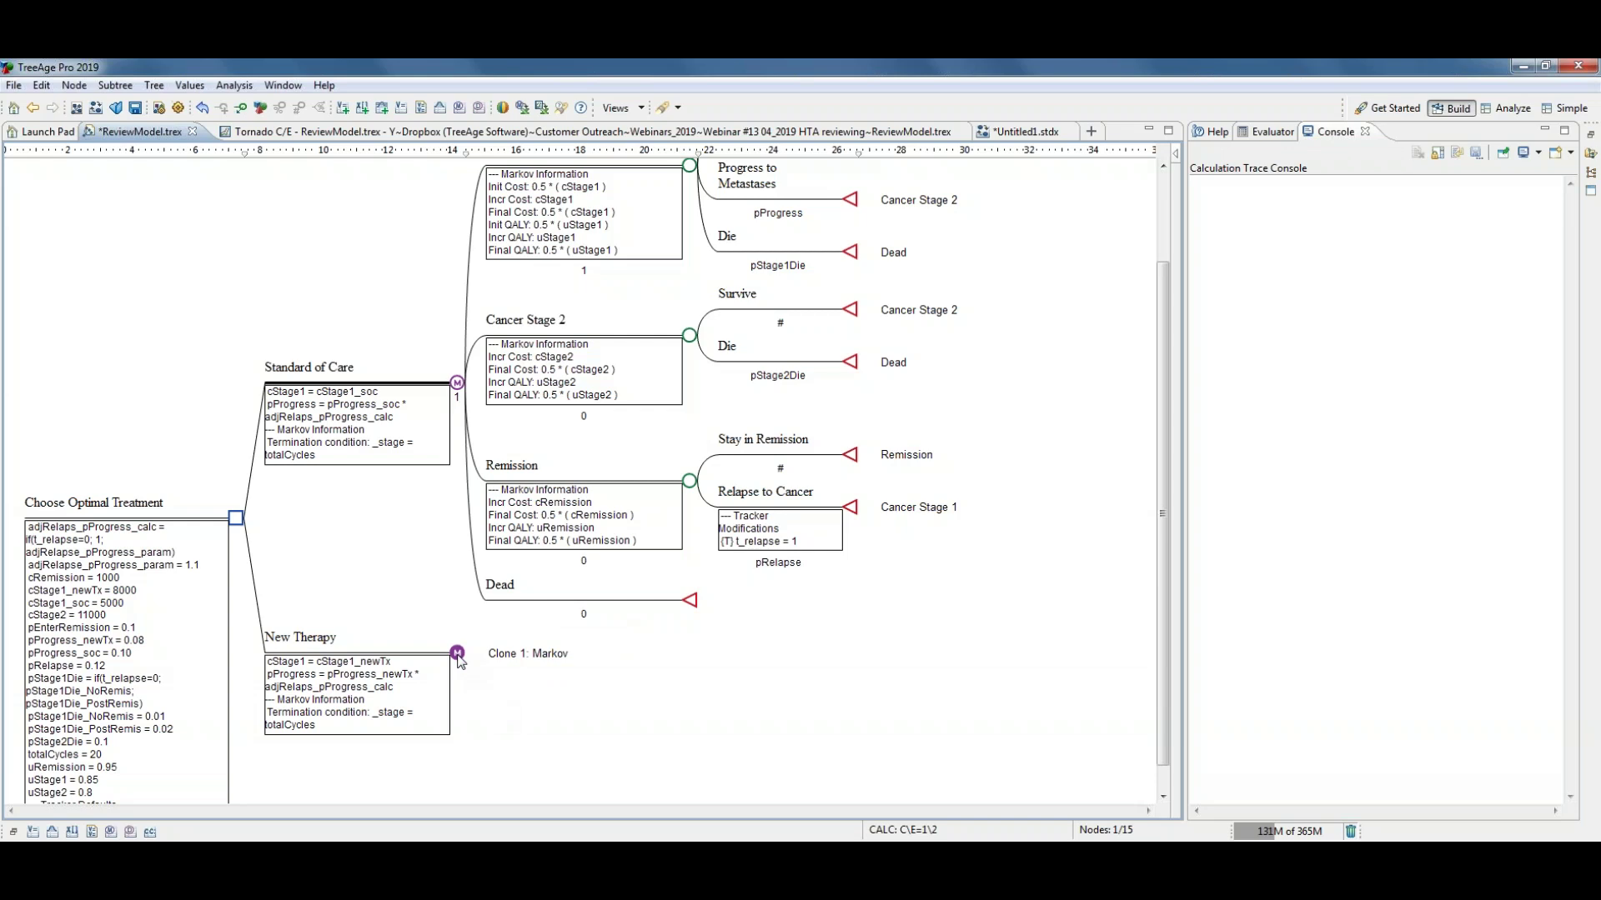
pyautogui.click(458, 384)
pyautogui.click(458, 654)
# Step: Open the Dashboard view and dock it beside Clone Masters/Copies below the tree, slightly enlarging that area
pyautogui.click(641, 109)
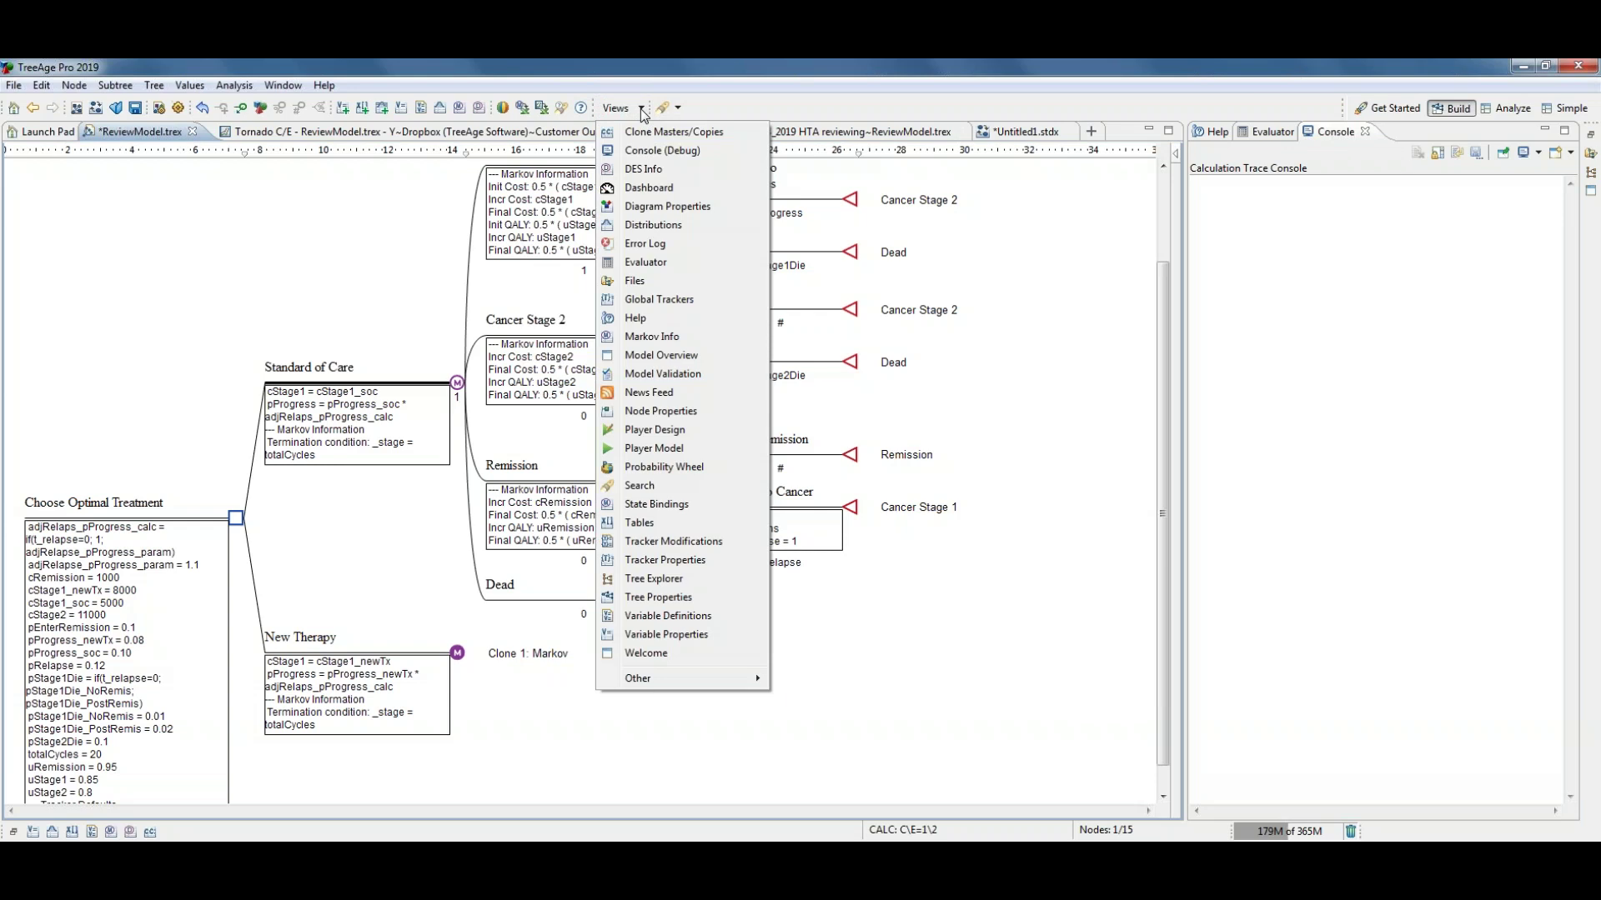
pyautogui.click(667, 191)
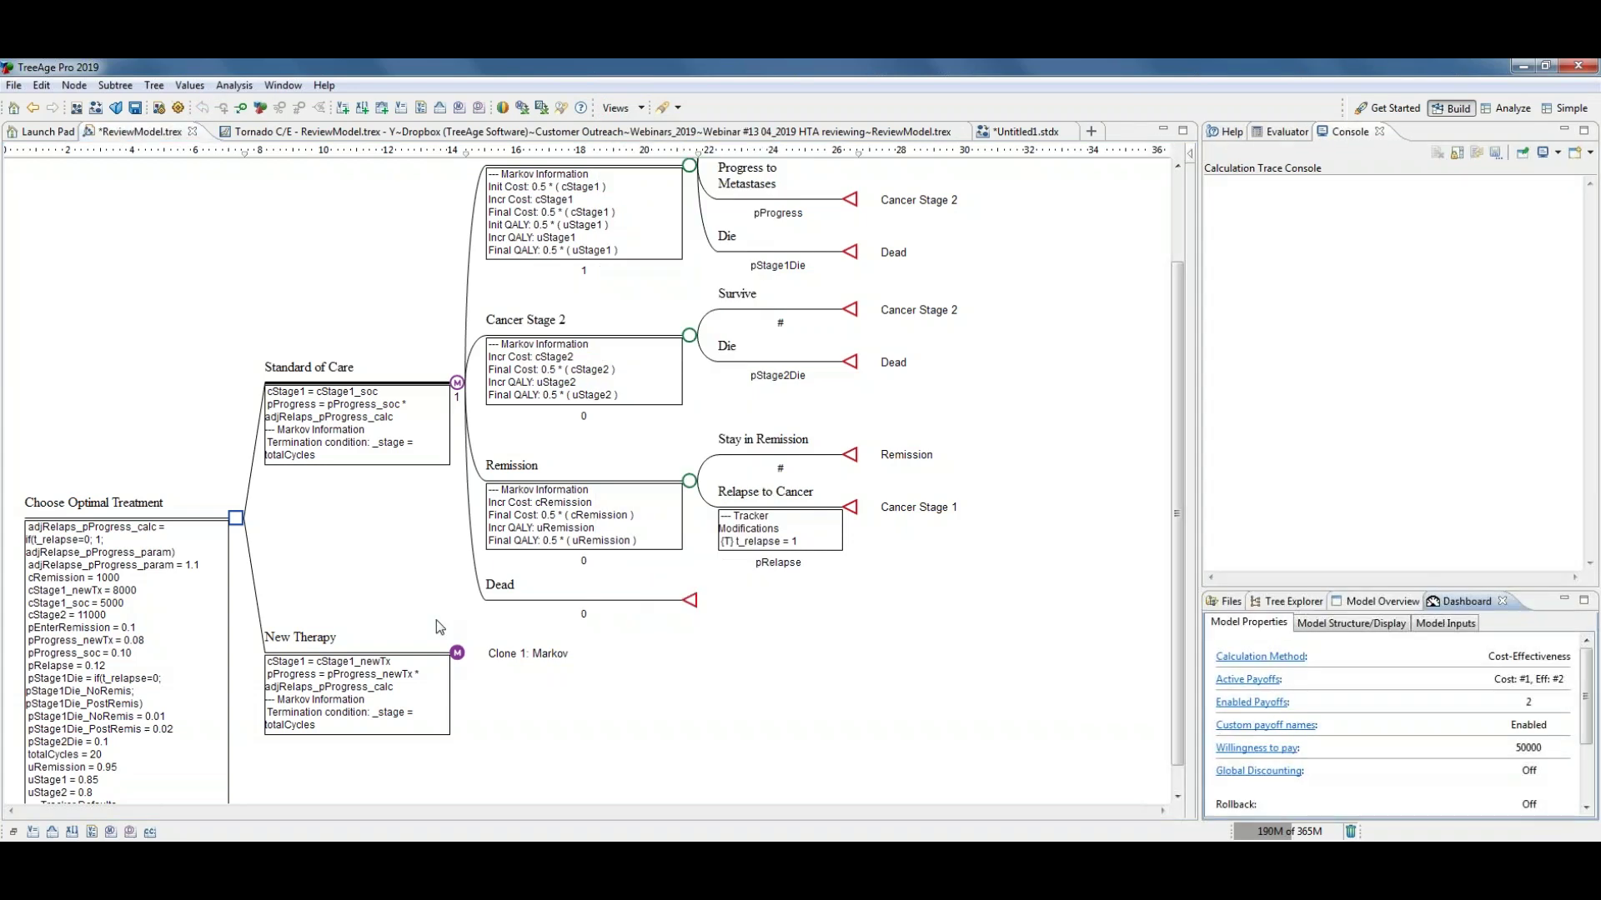
pyautogui.click(13, 832)
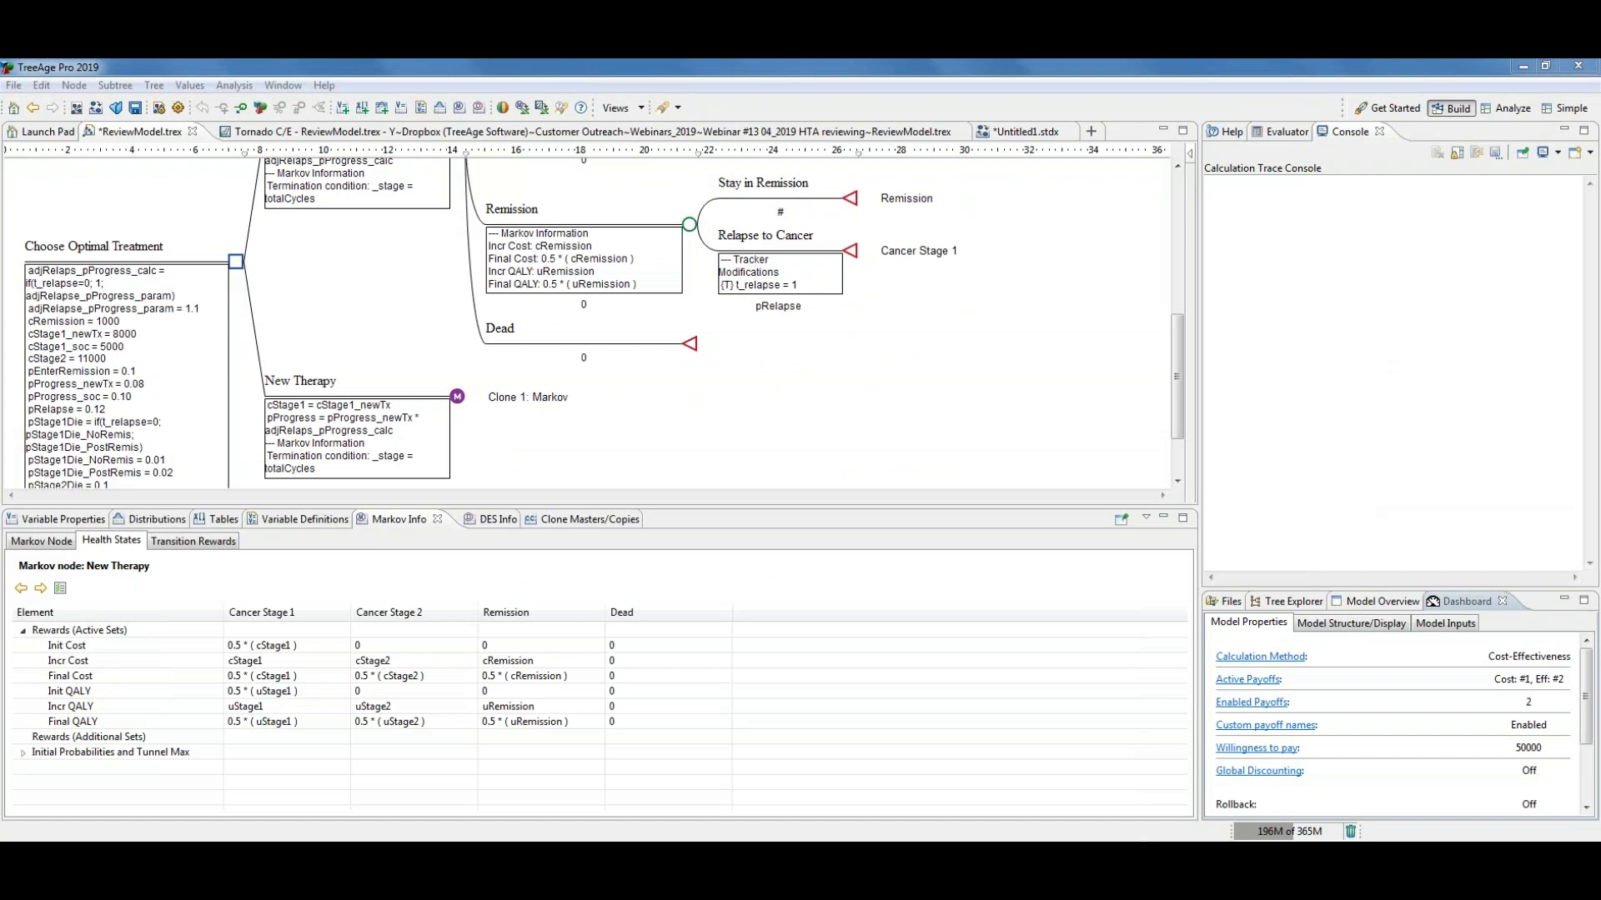
pyautogui.click(1488, 603)
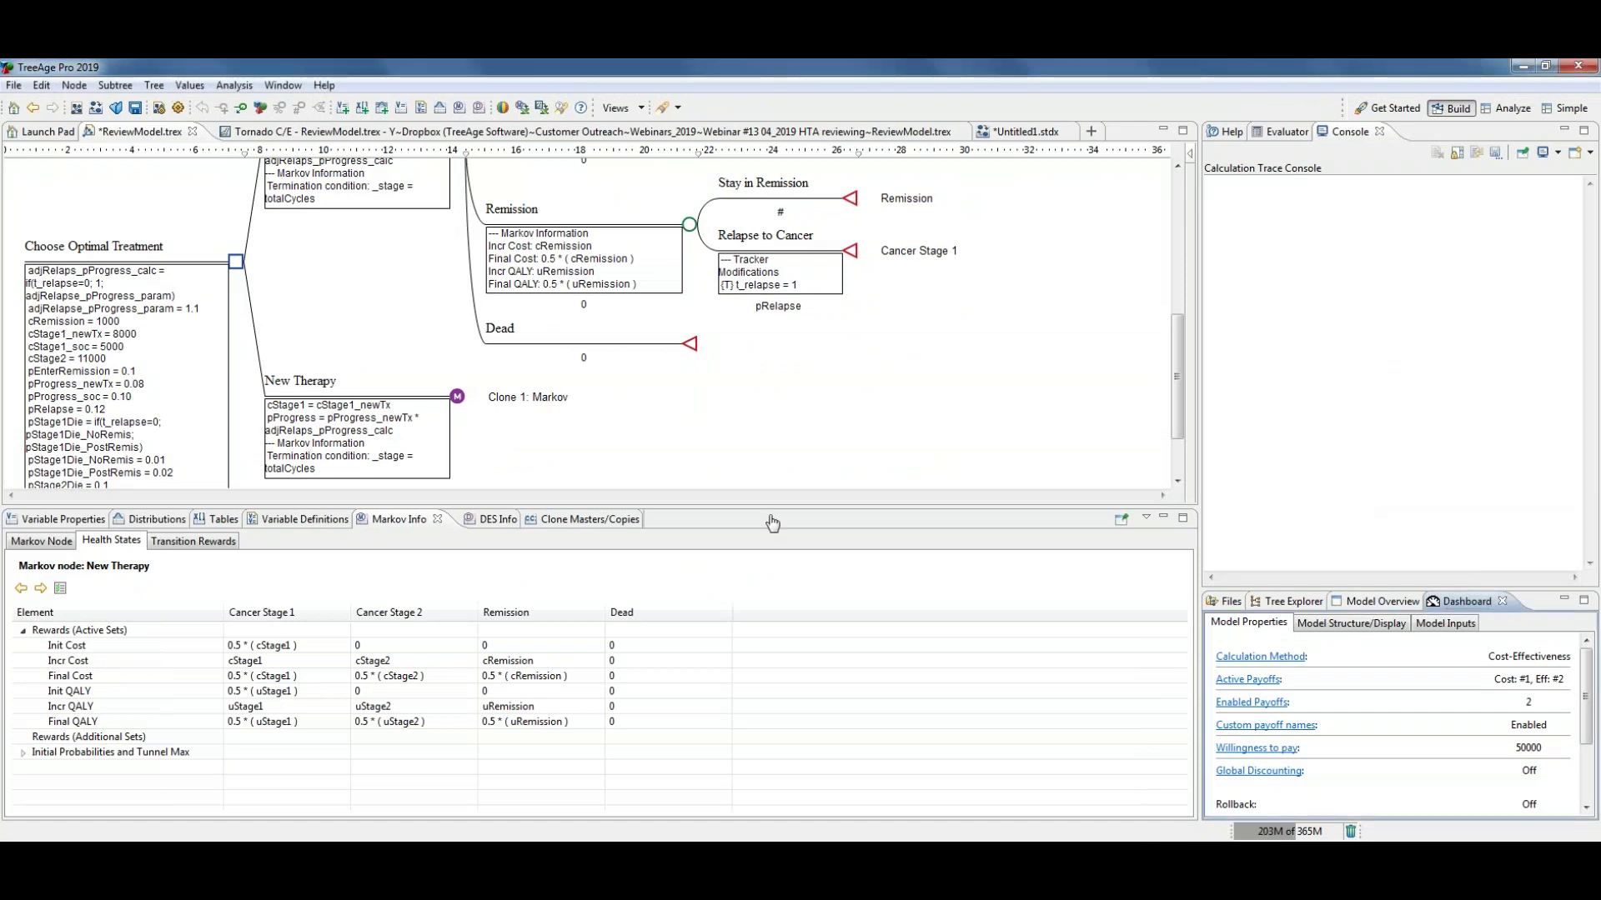
pyautogui.moveTo(772, 523); pyautogui.dragTo(774, 522)
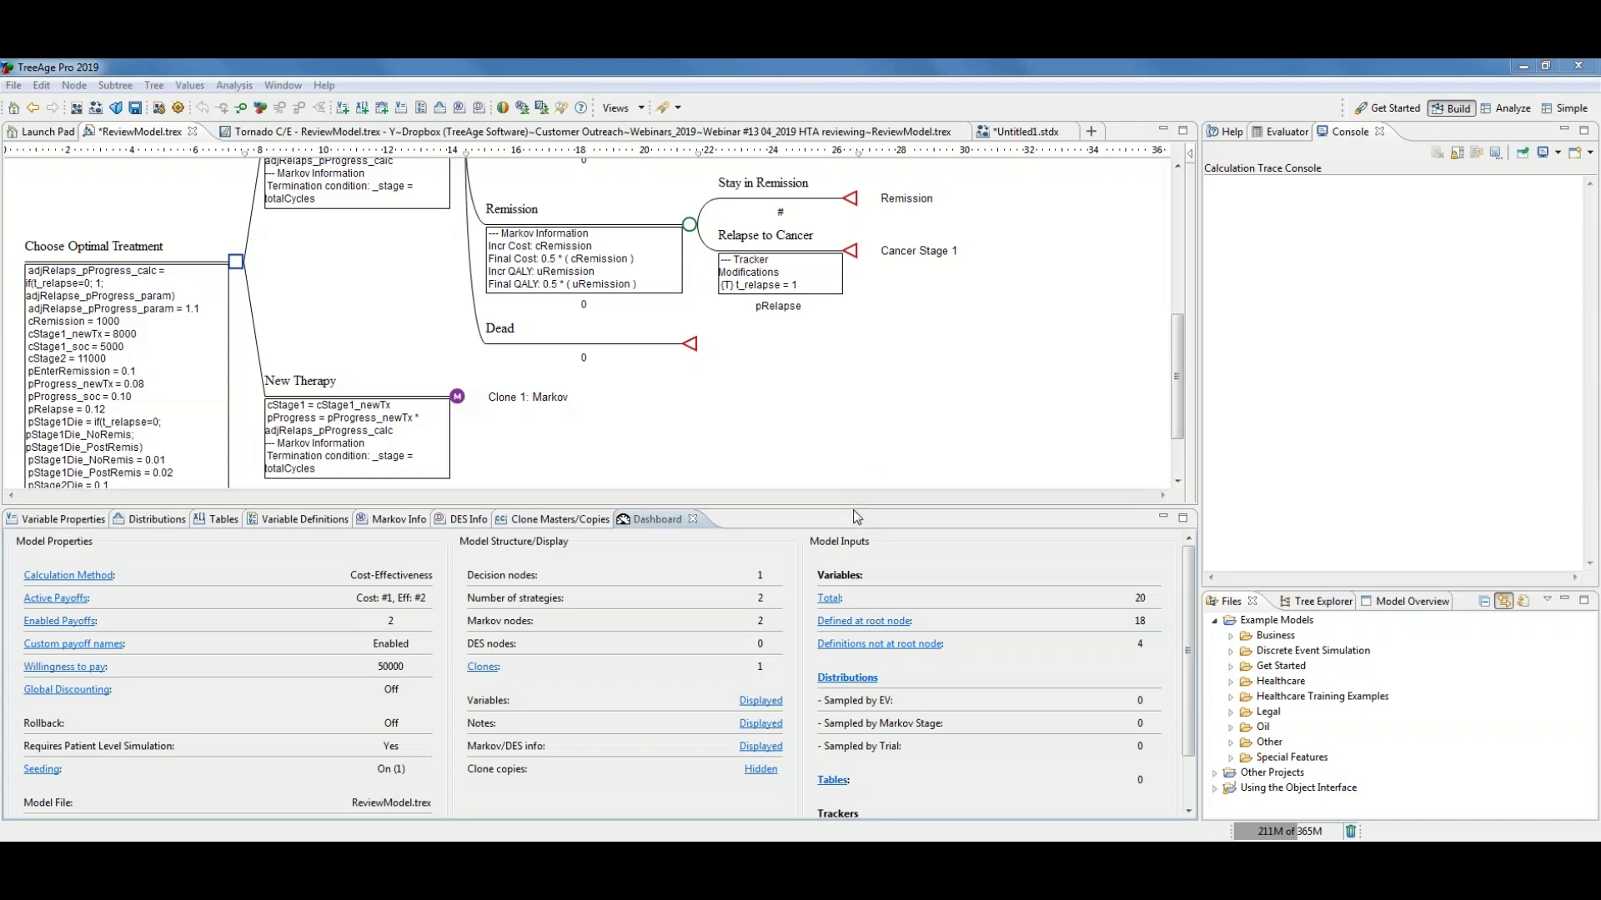
pyautogui.moveTo(861, 506); pyautogui.dragTo(862, 488)
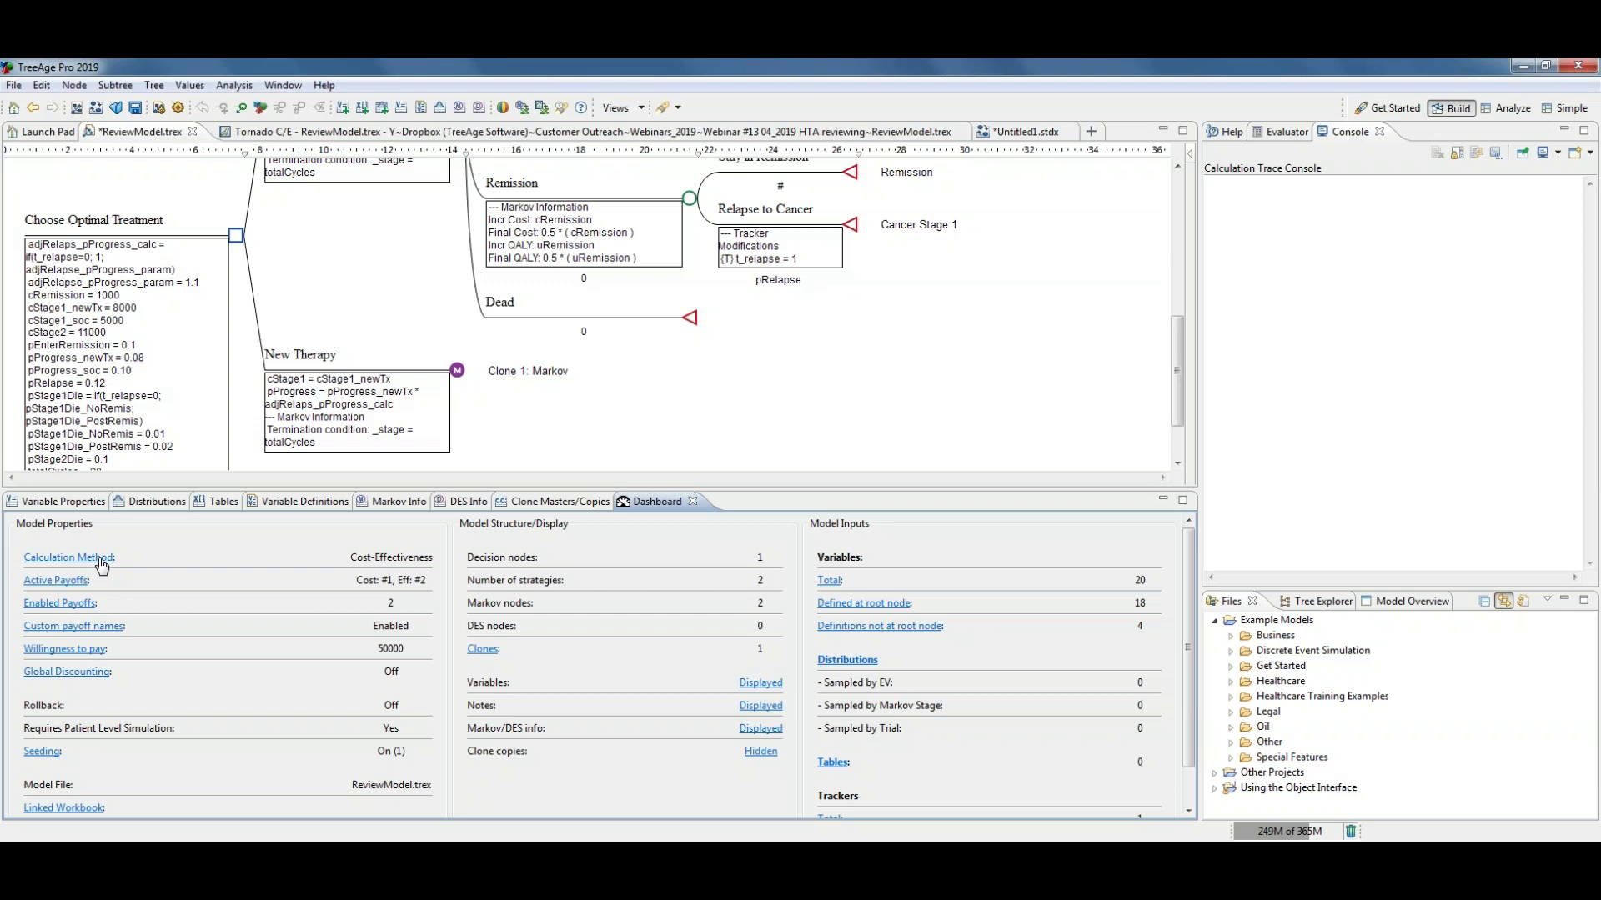
# Step: Review the willingness-to-pay setting in the cost-effectiveness parameters through the Dashboard link and apply the tree preferences
pyautogui.click(55, 649)
pyautogui.moveTo(707, 97); pyautogui.dragTo(674, 206)
pyautogui.doubleClick(677, 276)
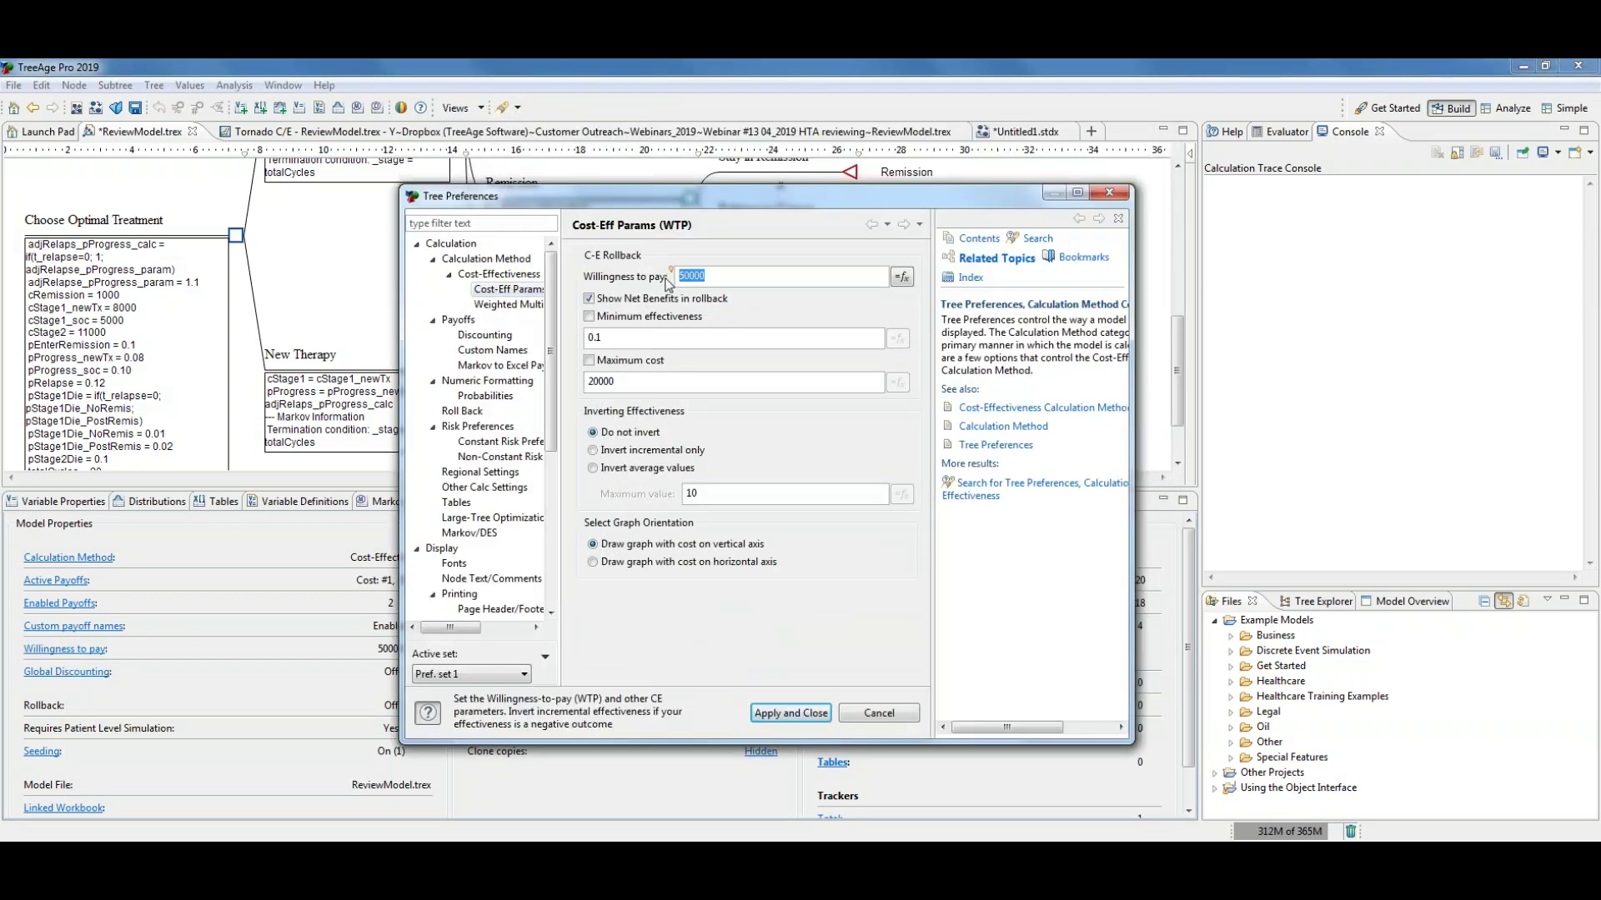
pyautogui.click(735, 281)
pyautogui.click(806, 715)
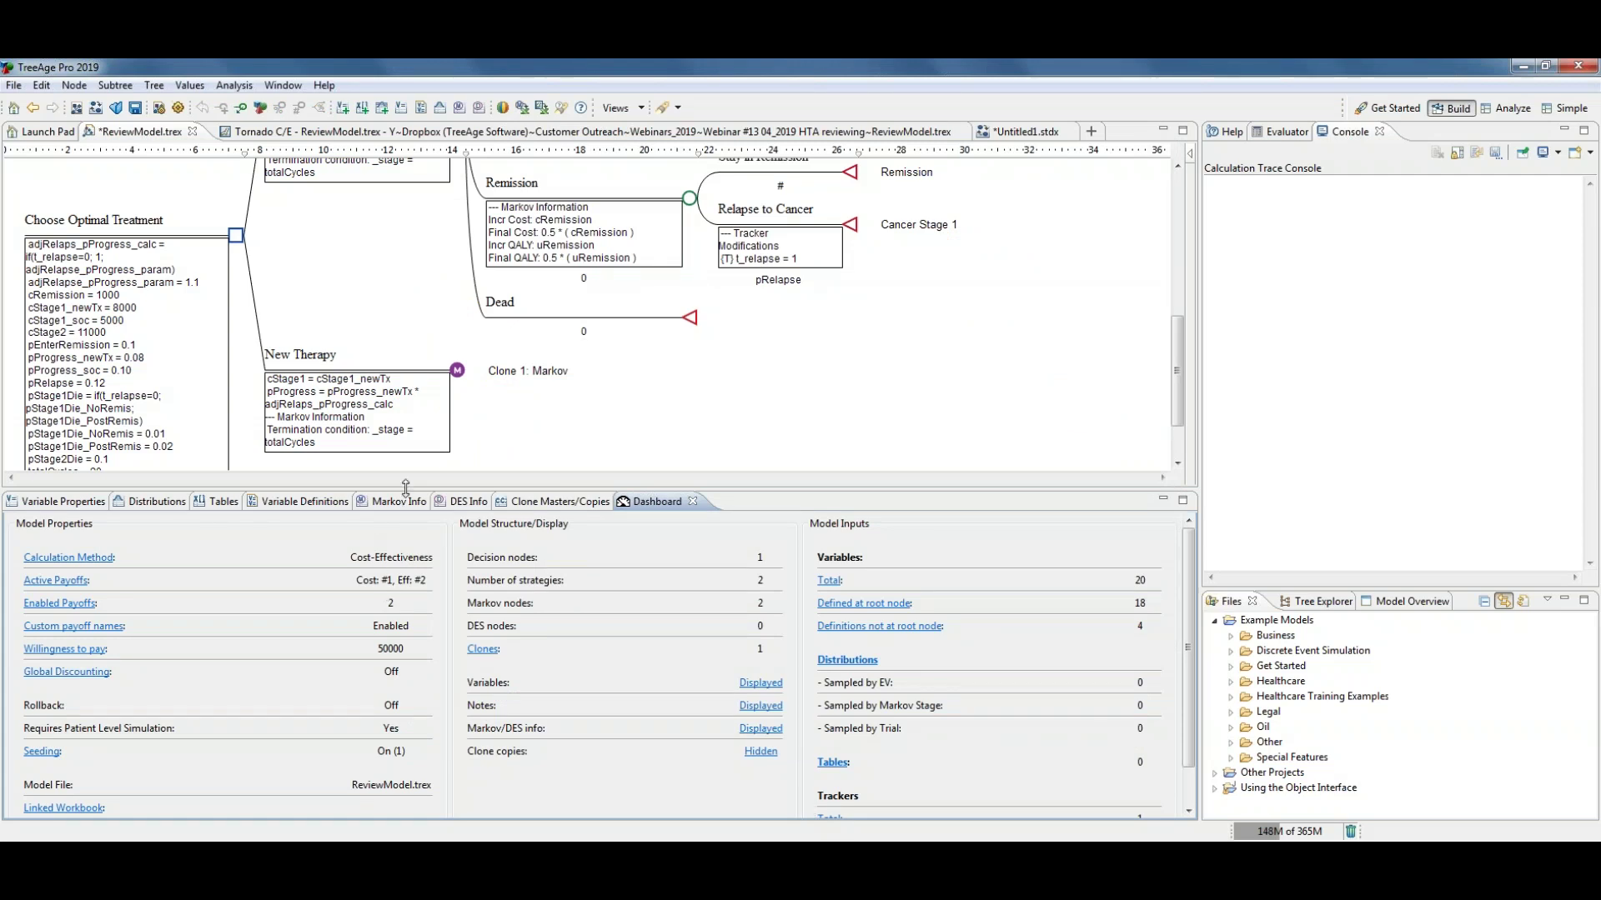
# Step: Resize the Dashboard area to examine the model properties, structure and inputs down to the trackers
pyautogui.moveTo(406, 488); pyautogui.dragTo(406, 400)
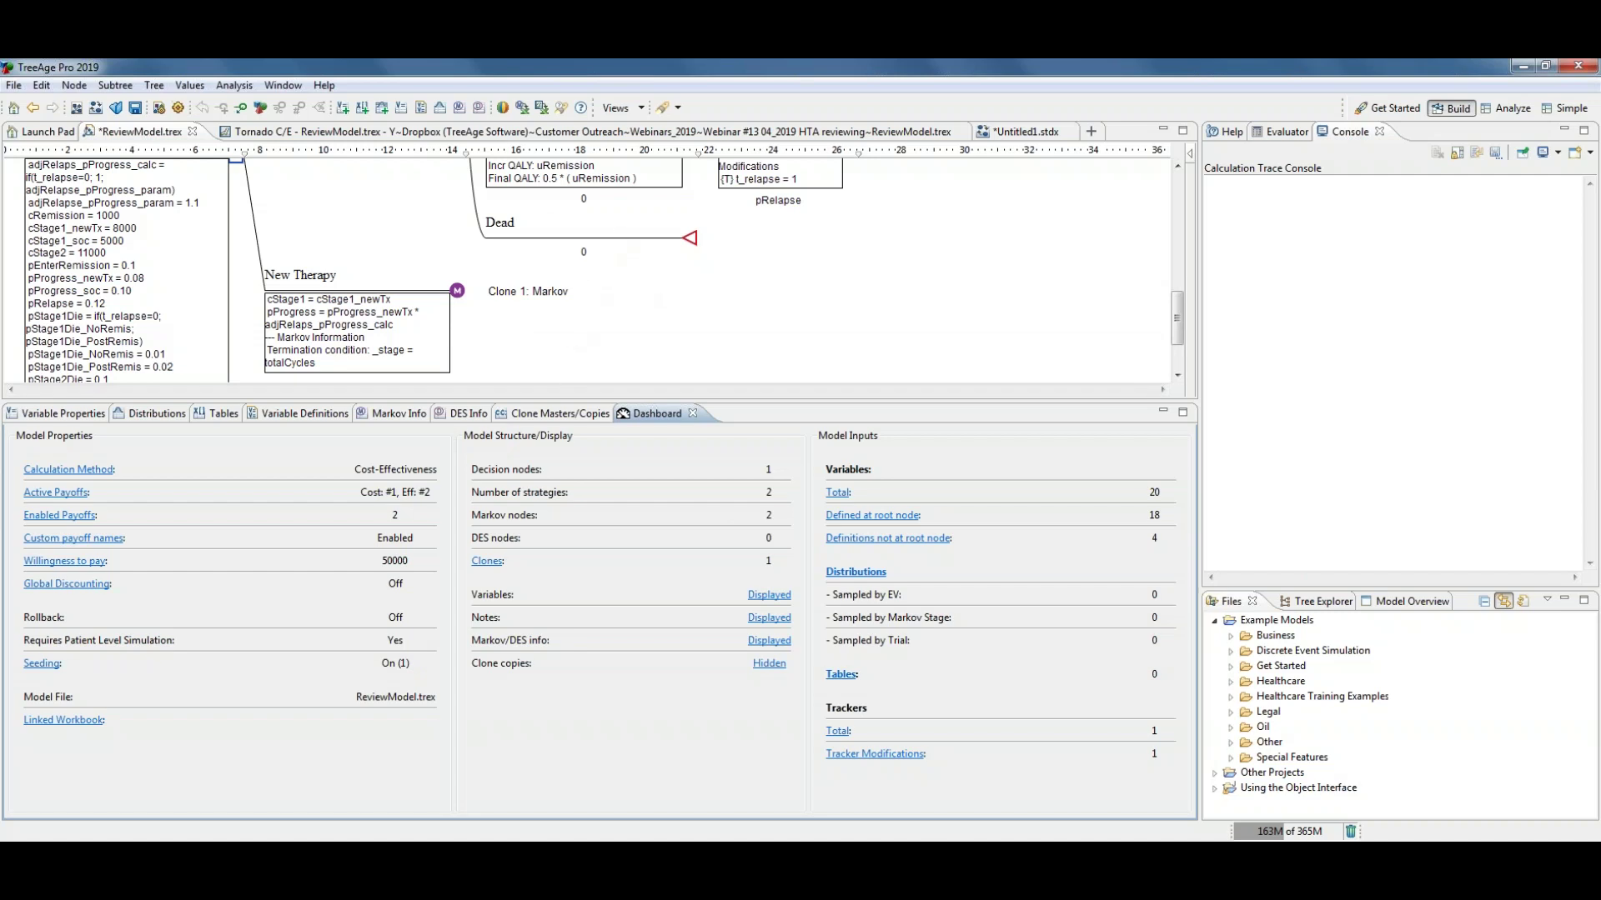
pyautogui.moveTo(558, 401); pyautogui.dragTo(558, 447)
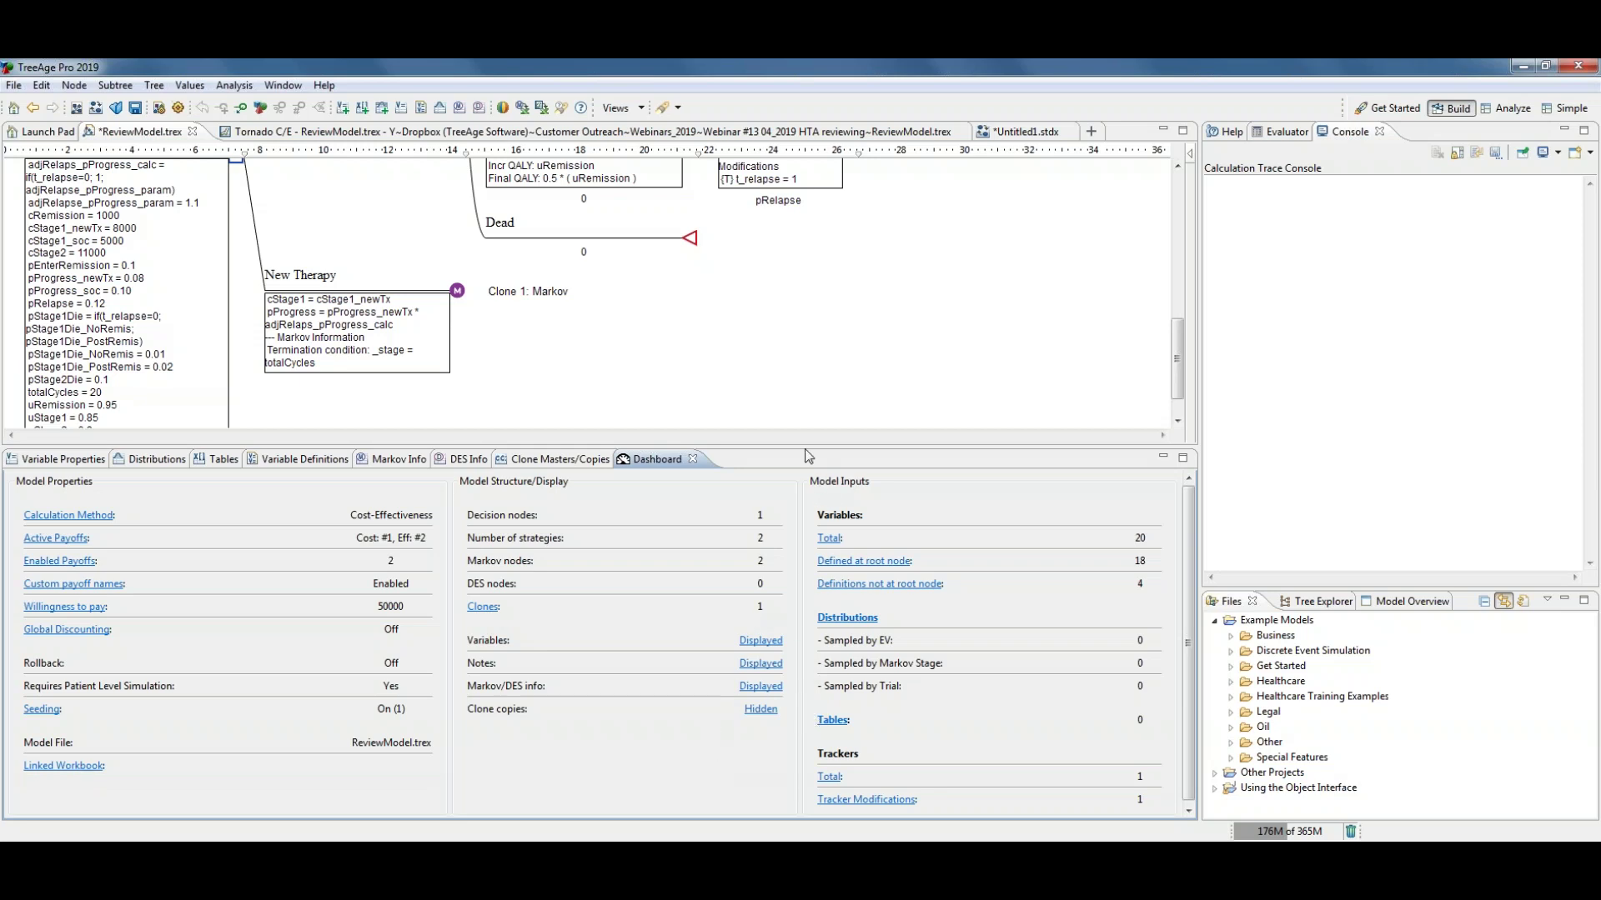
pyautogui.moveTo(814, 509); pyautogui.dragTo(815, 544)
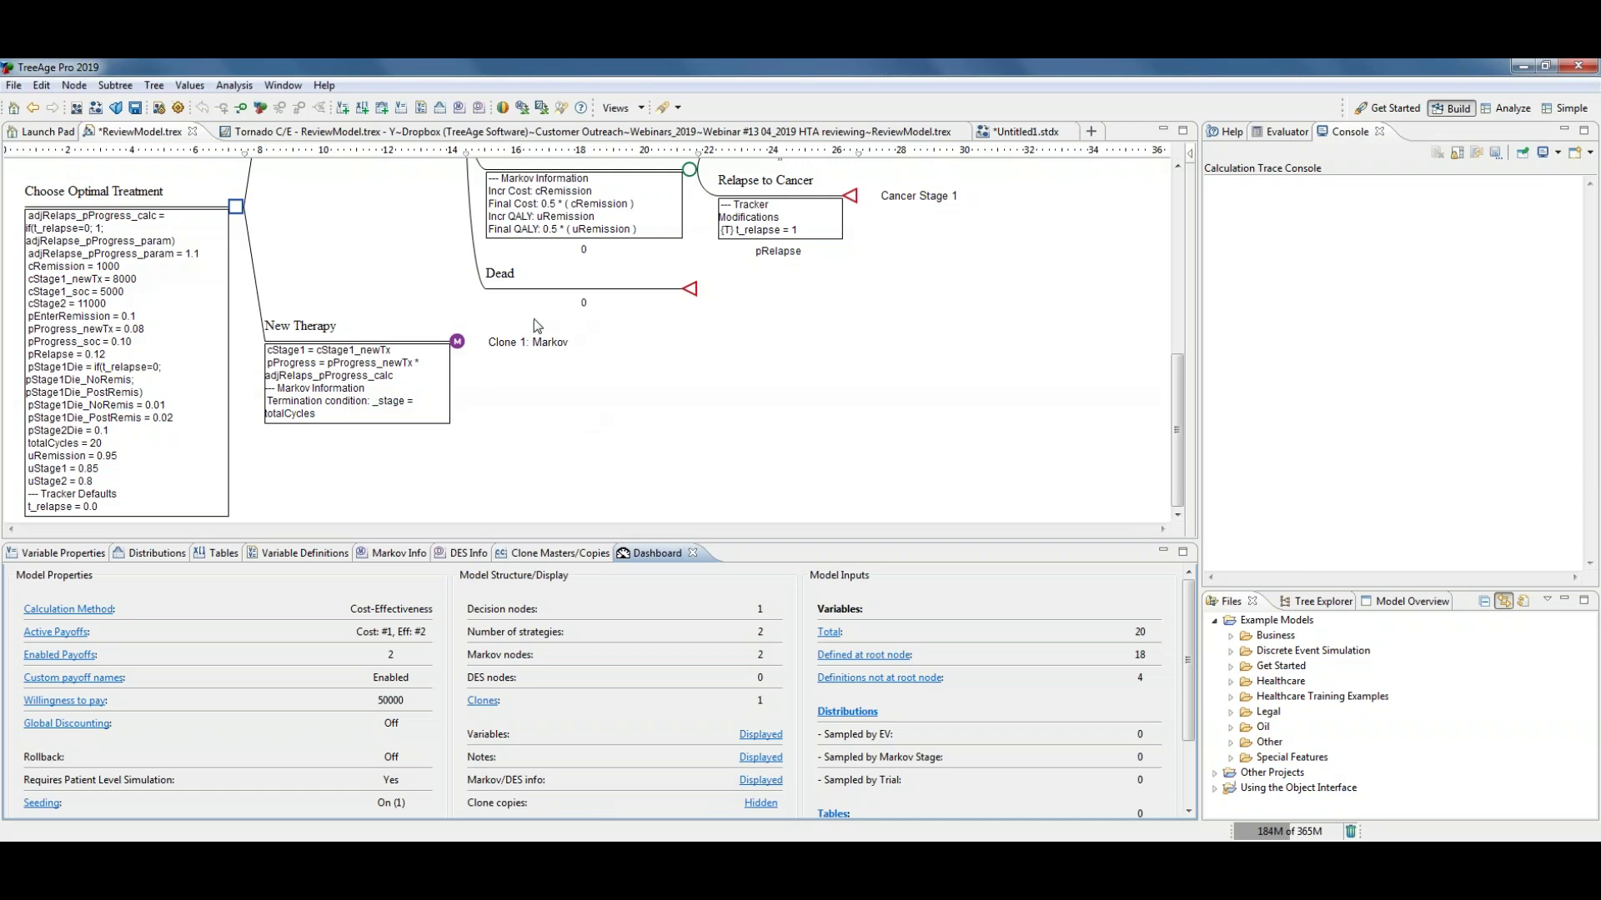
# Step: Display the clone copies in the tree, inspect the copied New Therapy health states, and hide the copies again
pyautogui.click(759, 803)
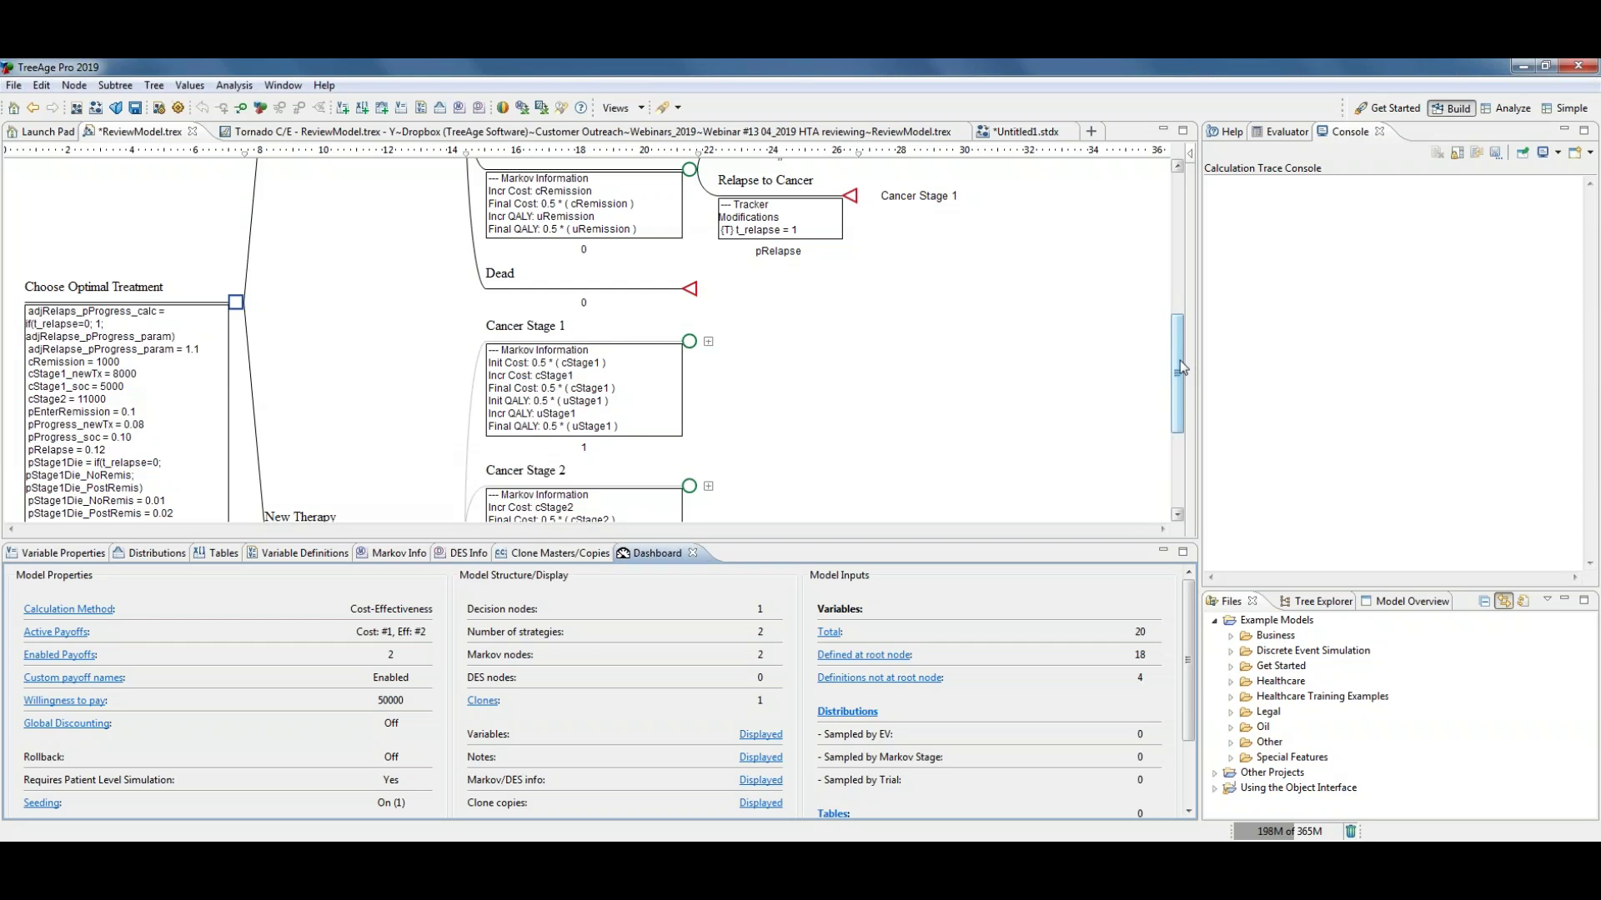
pyautogui.moveTo(1179, 362); pyautogui.dragTo(1171, 417)
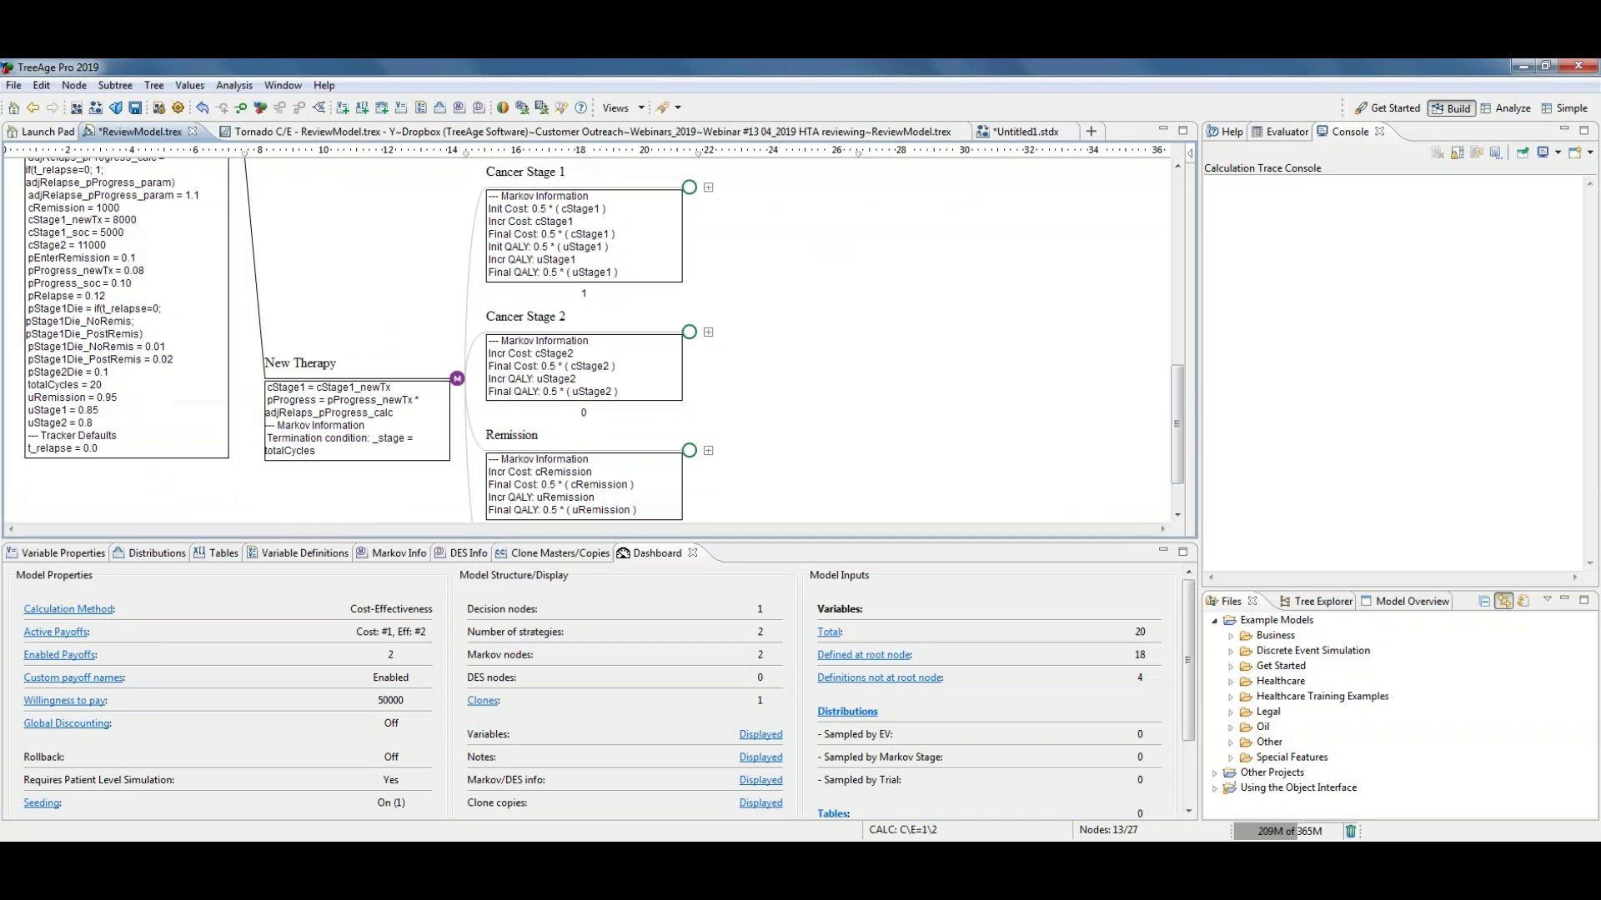
pyautogui.click(760, 804)
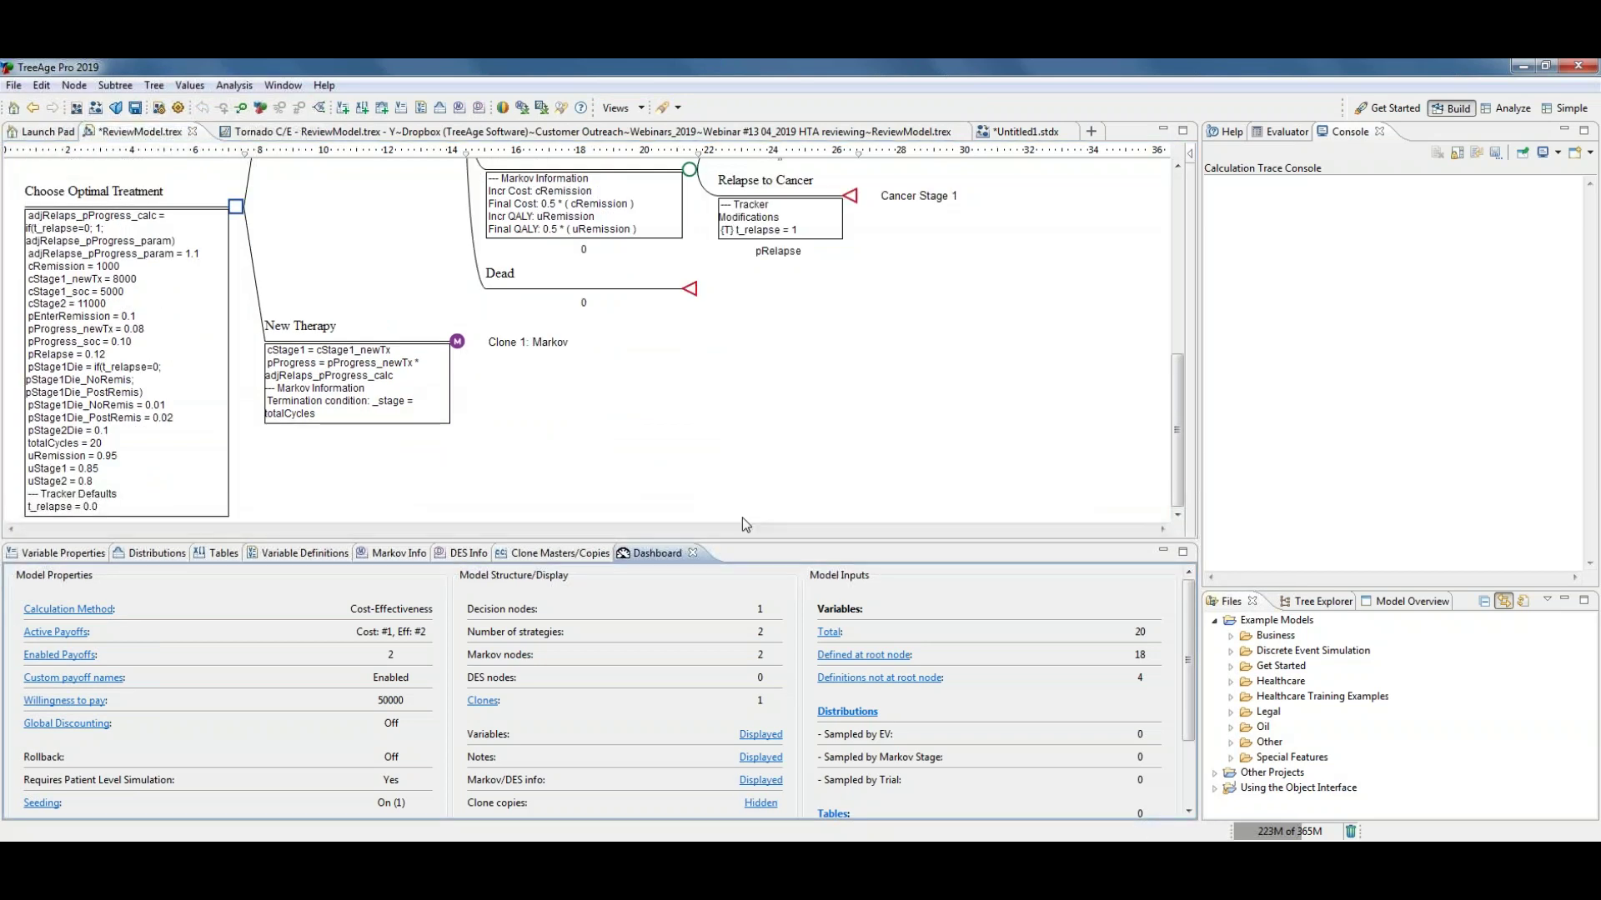
# Step: Hide the Markov/DES info in the tree, inspect the simplified strategies, and display the info again with a taller Dashboard
pyautogui.click(760, 780)
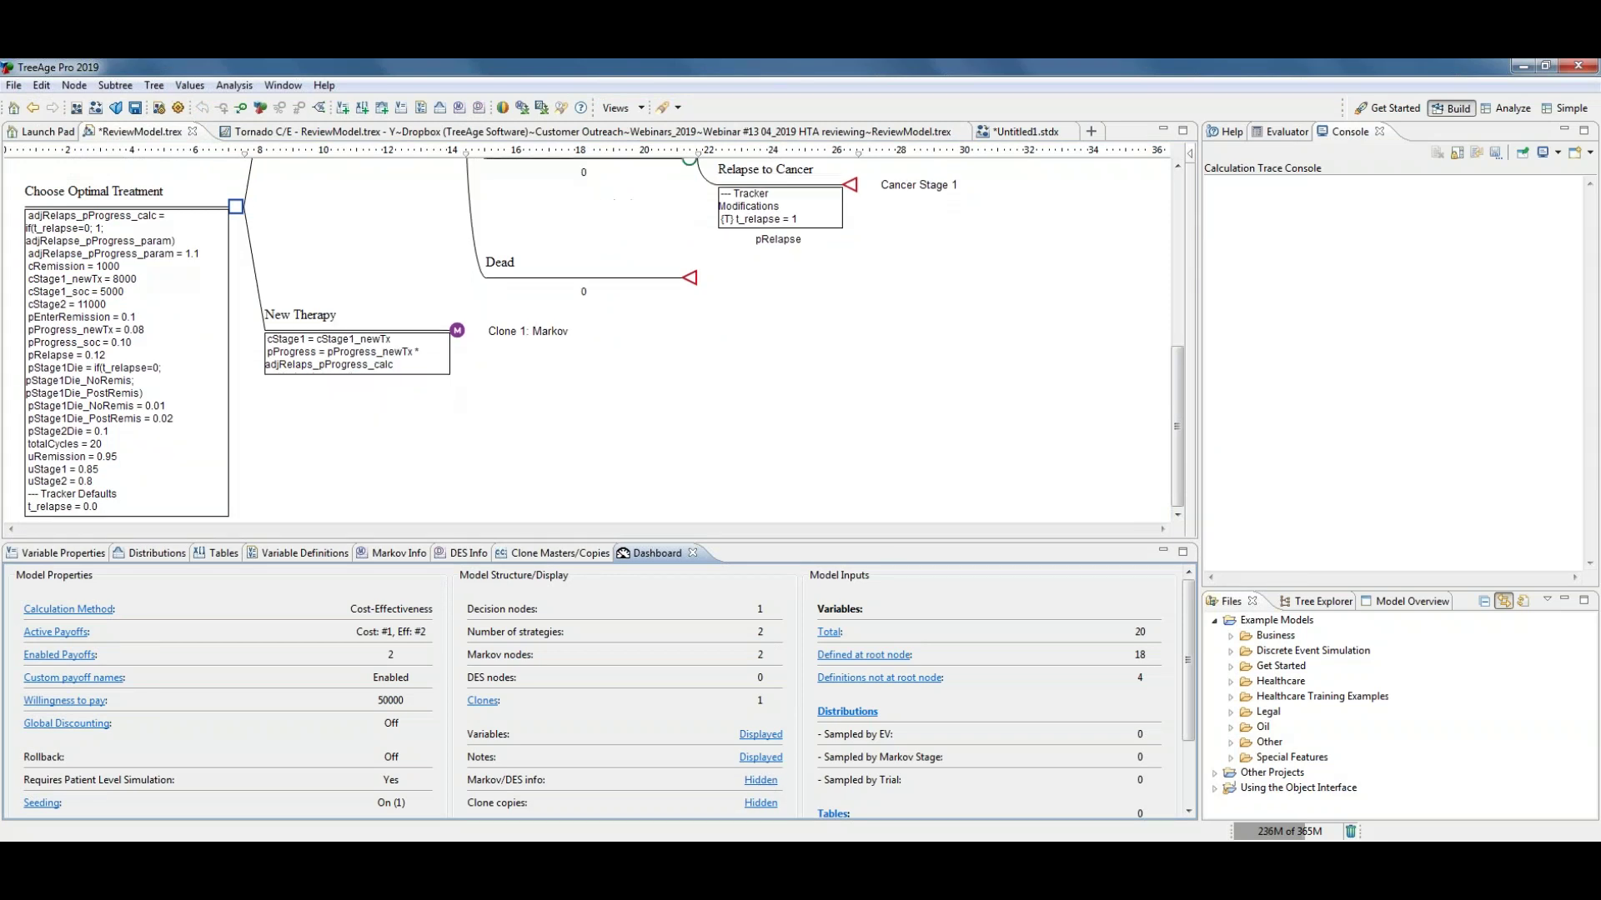
pyautogui.moveTo(1177, 439); pyautogui.dragTo(1177, 334)
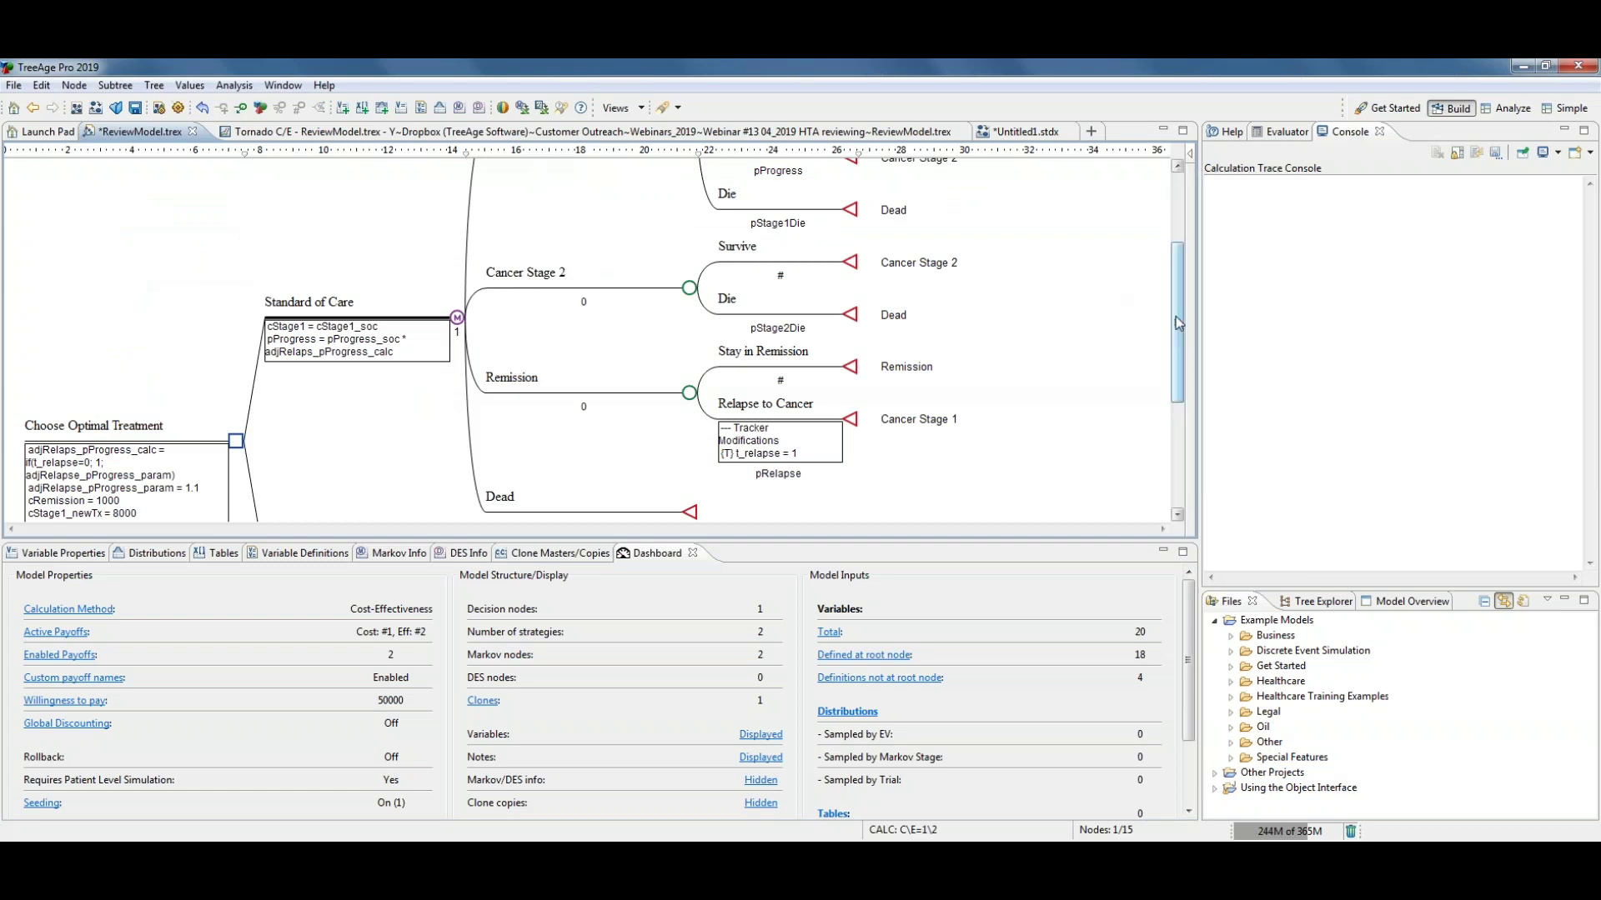
pyautogui.moveTo(1175, 324); pyautogui.dragTo(1174, 365)
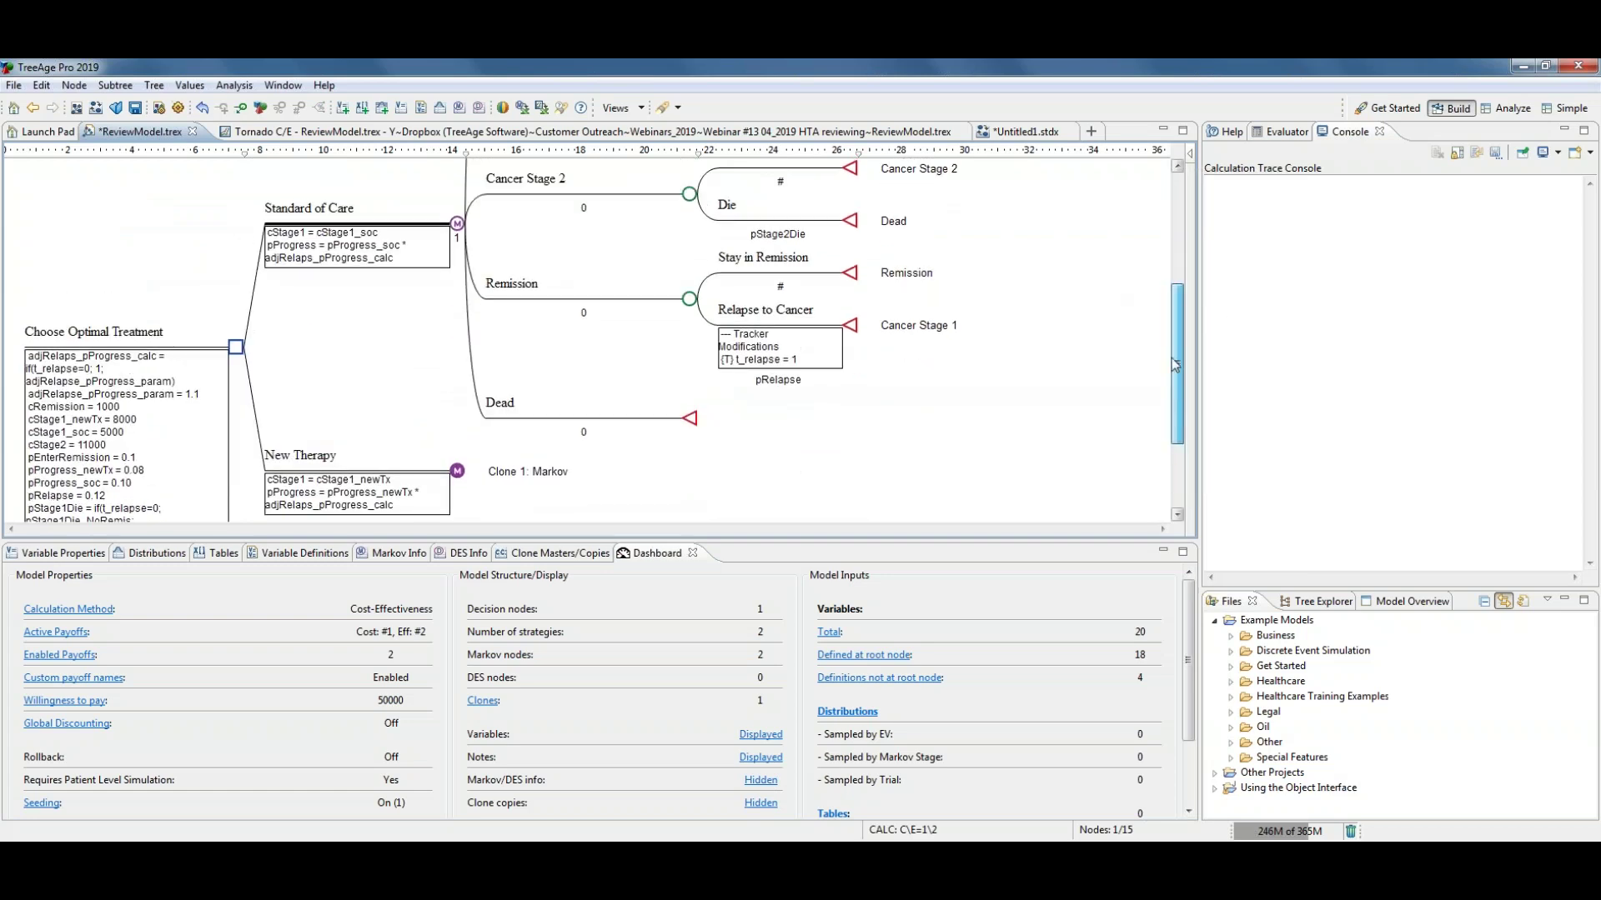
pyautogui.click(760, 780)
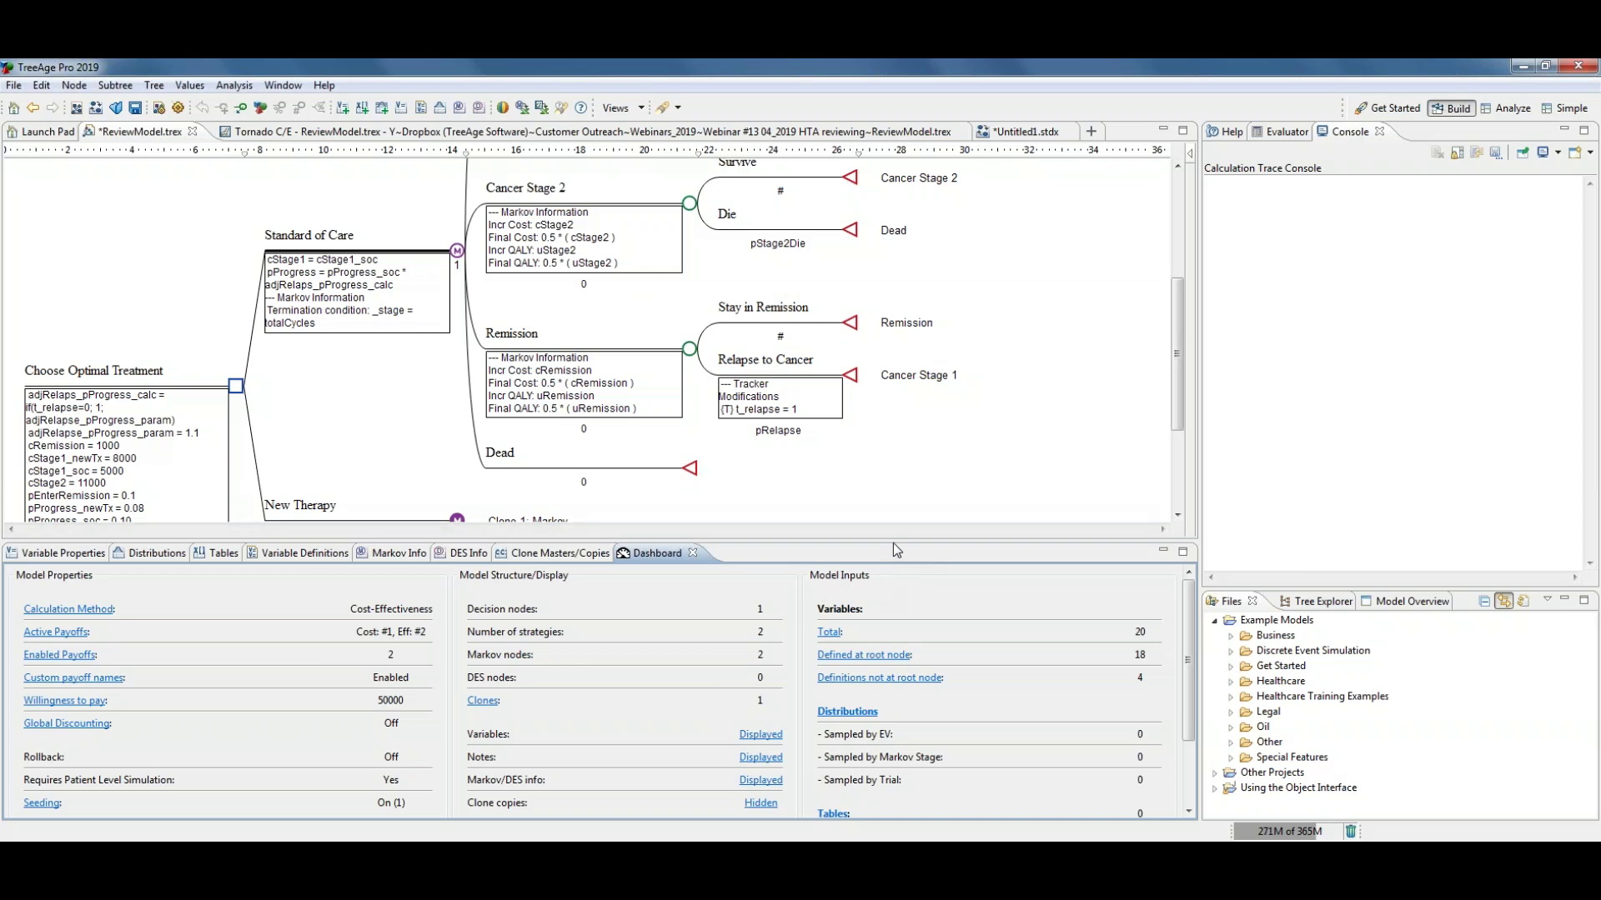
pyautogui.moveTo(898, 541); pyautogui.dragTo(898, 502)
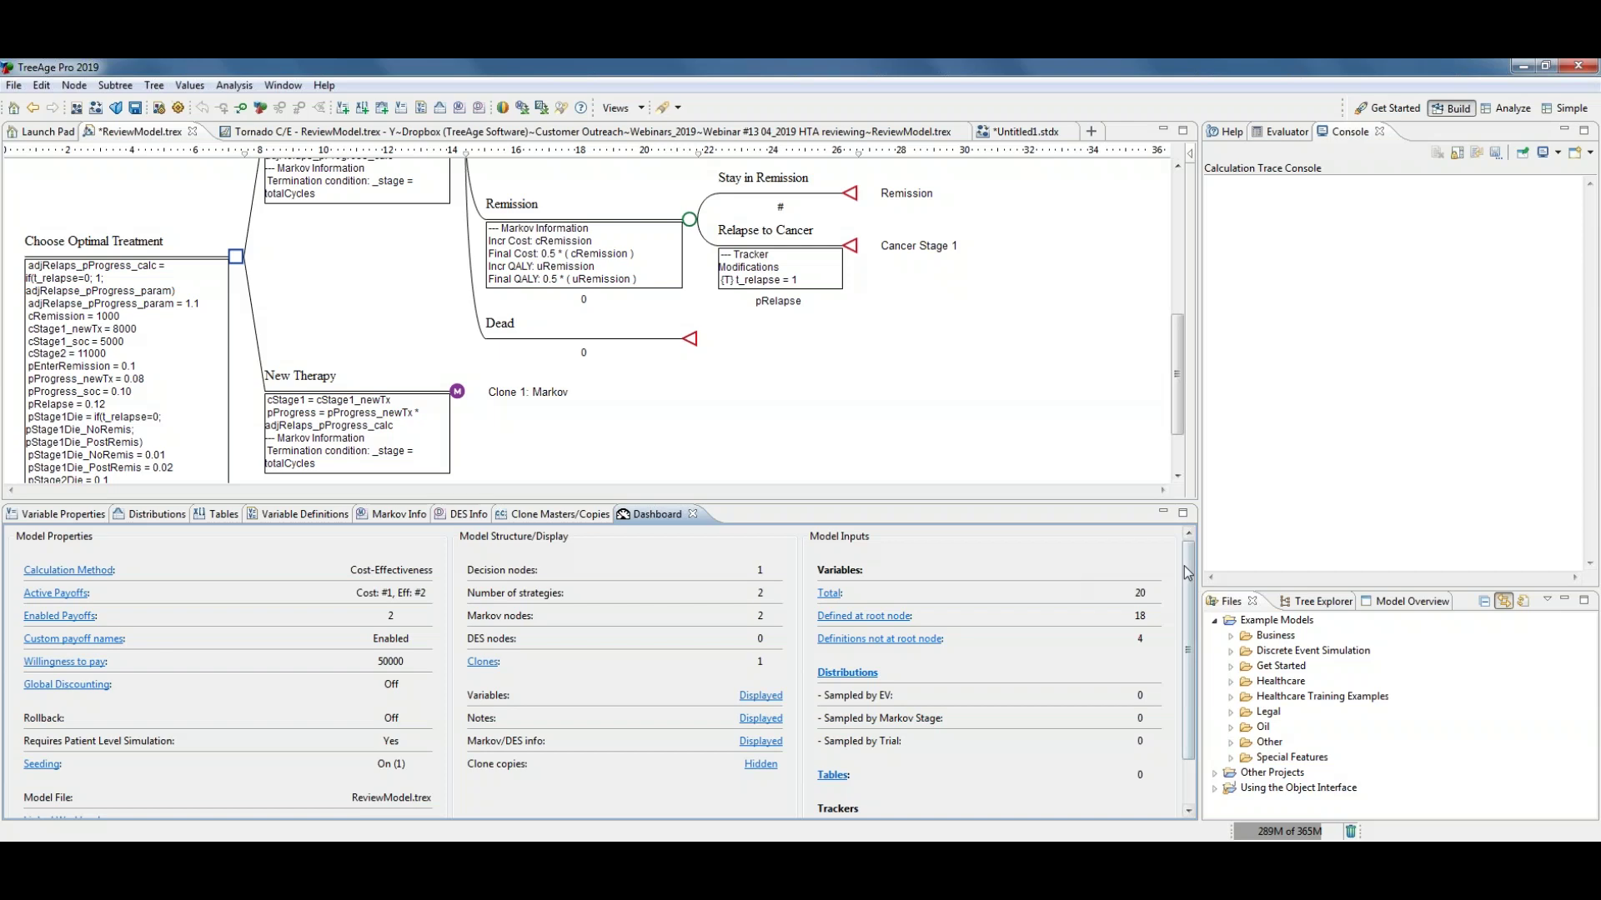
# Step: Review the Dashboard's distributions, tables and trackers, and minimize the Dashboard to inspect the full tree
pyautogui.moveTo(1192, 582); pyautogui.dragTo(1192, 621)
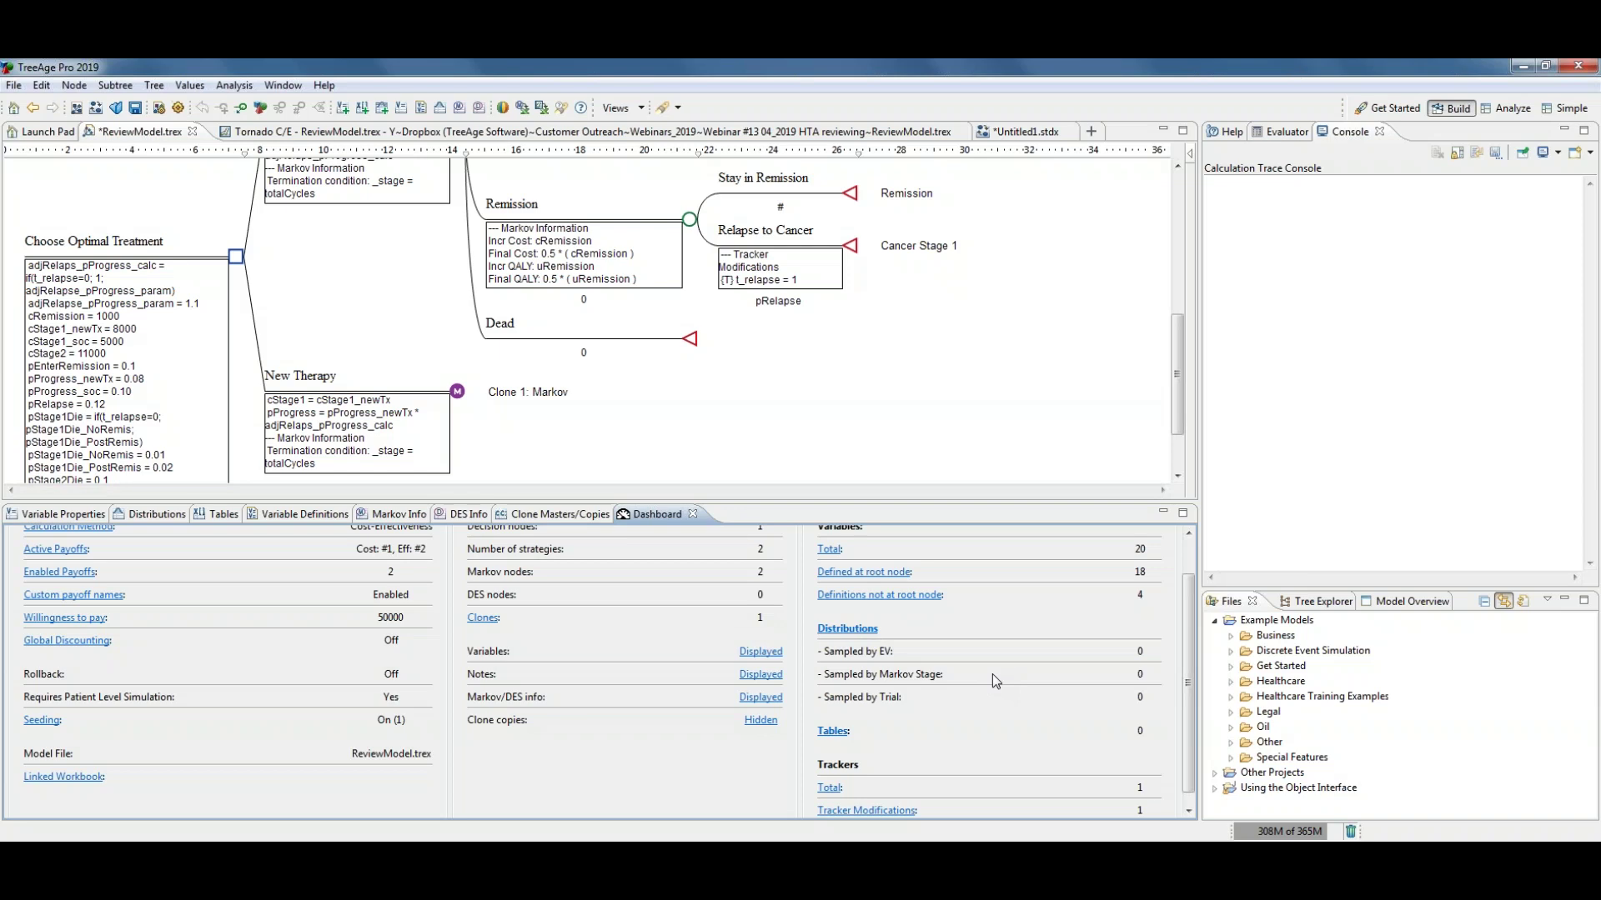
pyautogui.moveTo(1192, 607); pyautogui.dragTo(1192, 631)
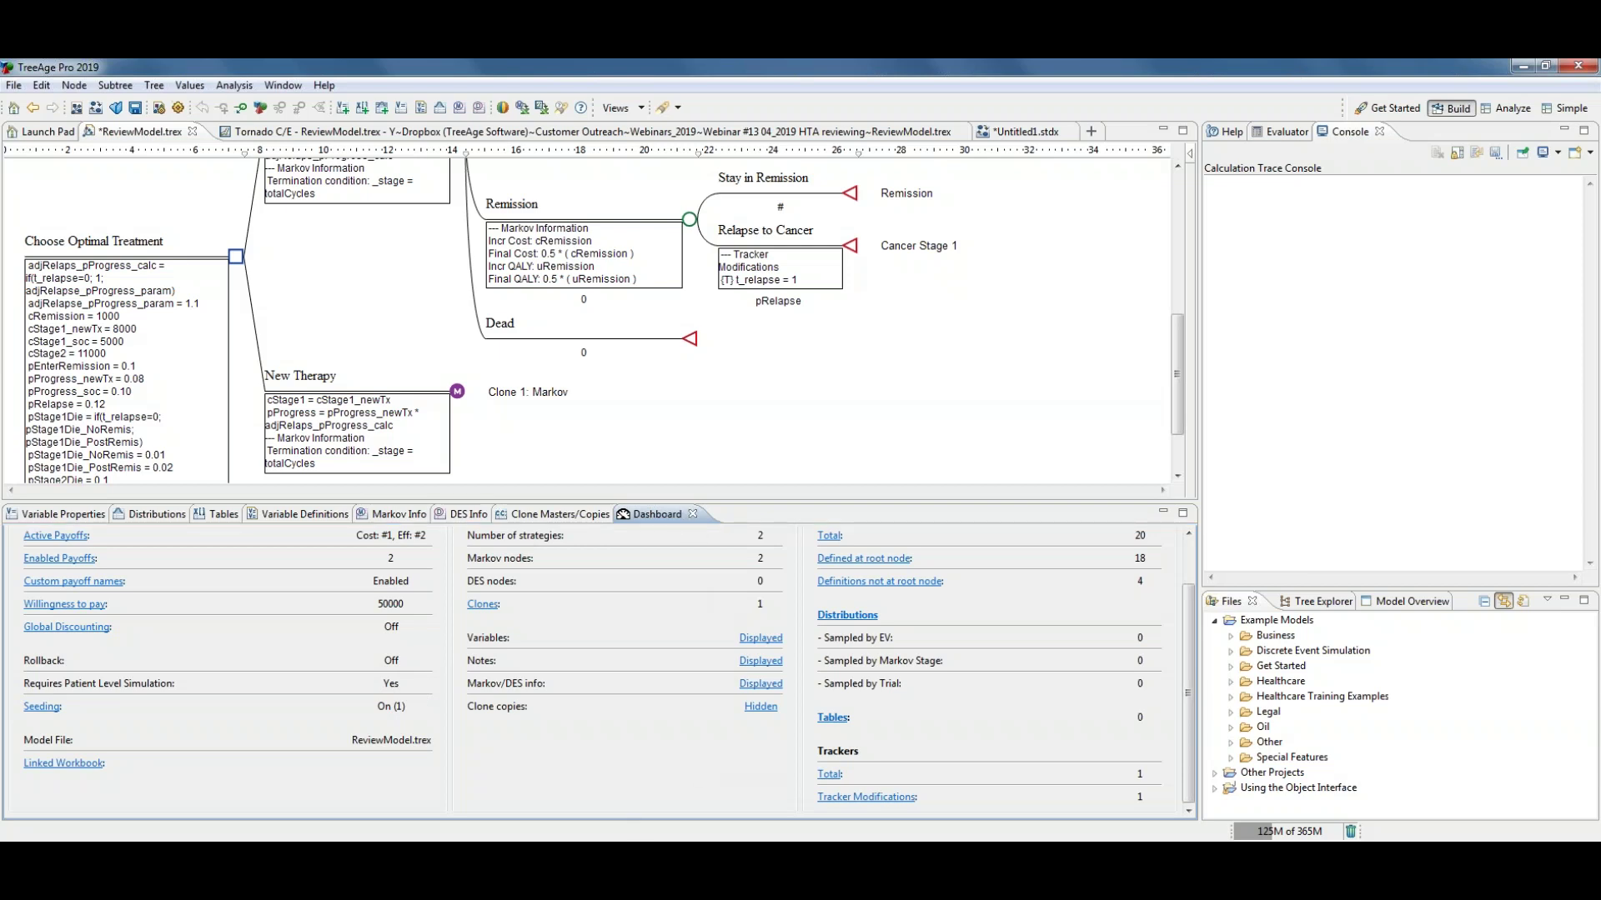
pyautogui.moveTo(676, 503); pyautogui.dragTo(667, 556)
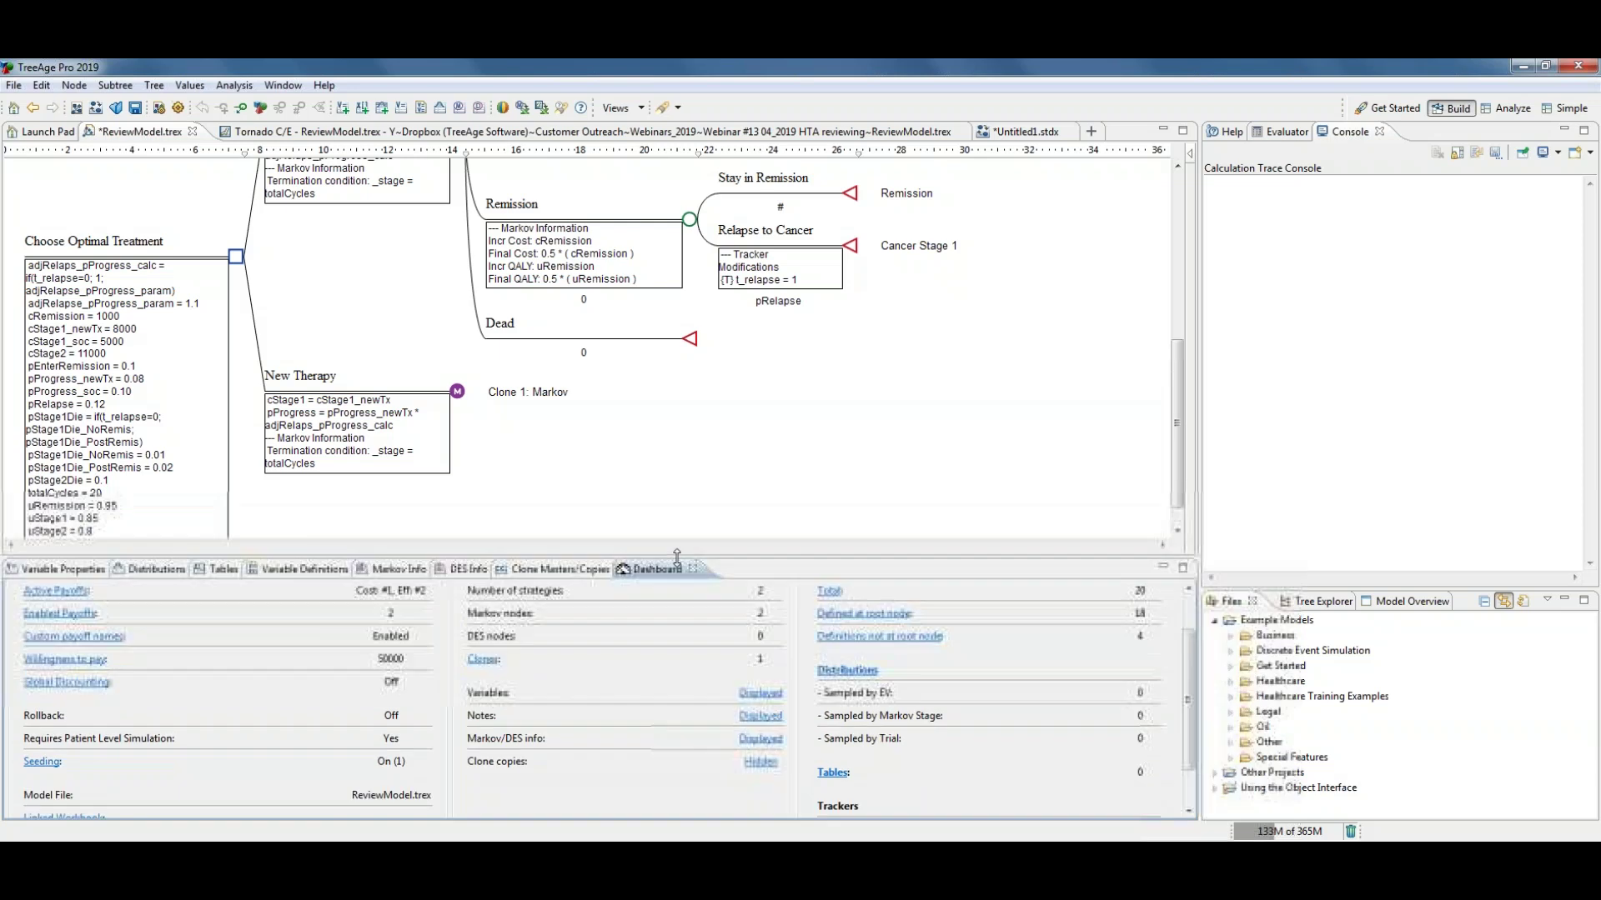
pyautogui.click(1164, 568)
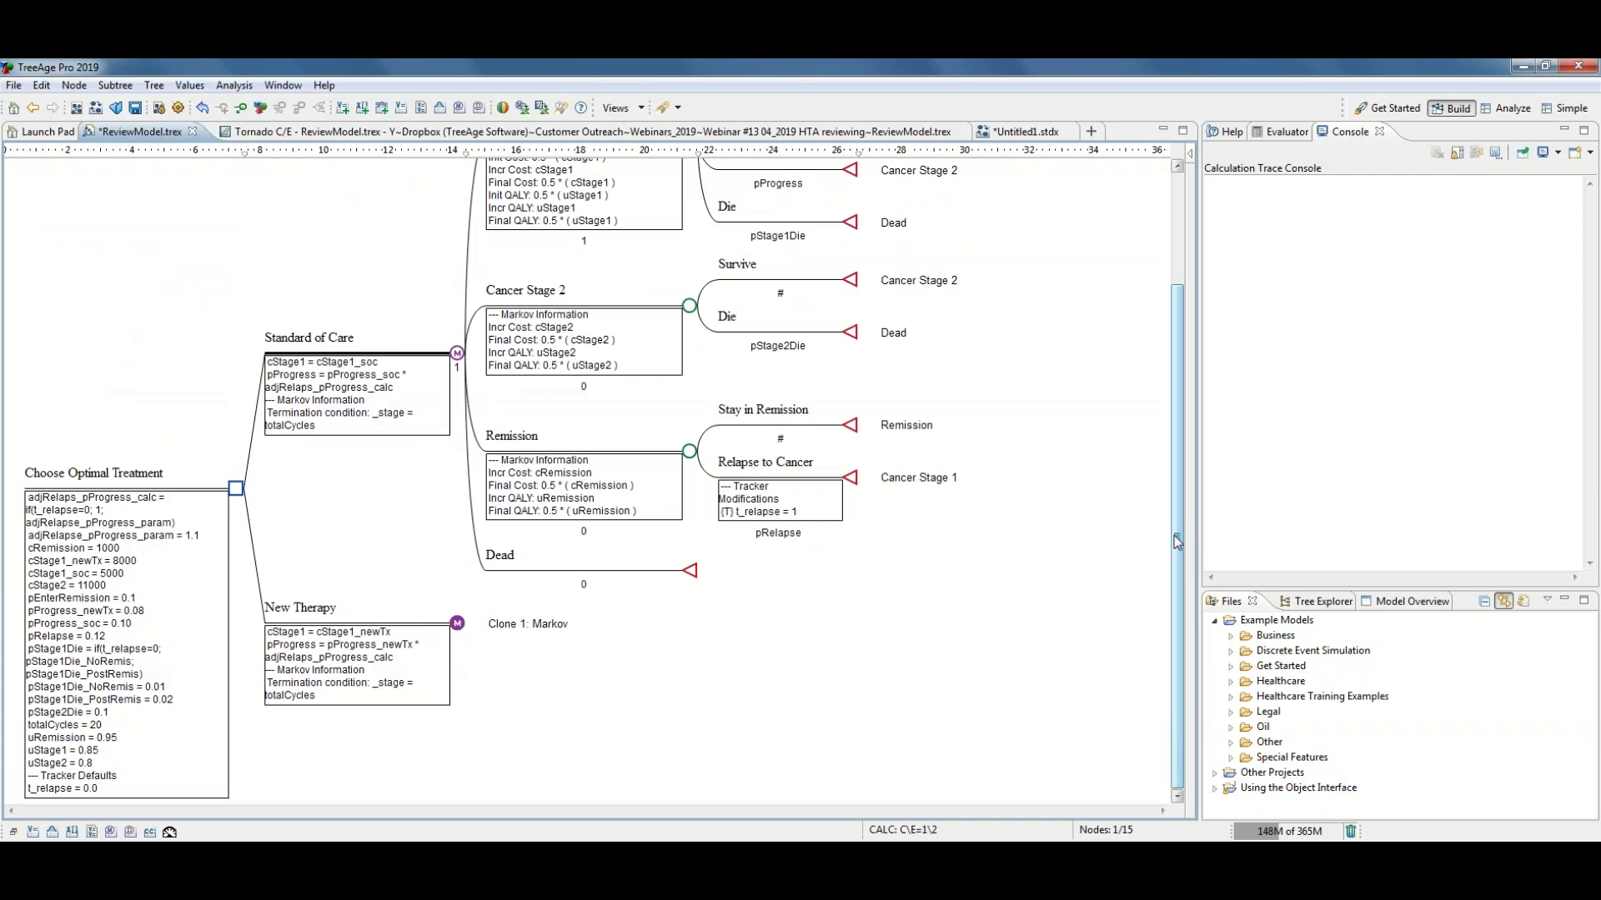
pyautogui.moveTo(1177, 541); pyautogui.dragTo(1177, 513)
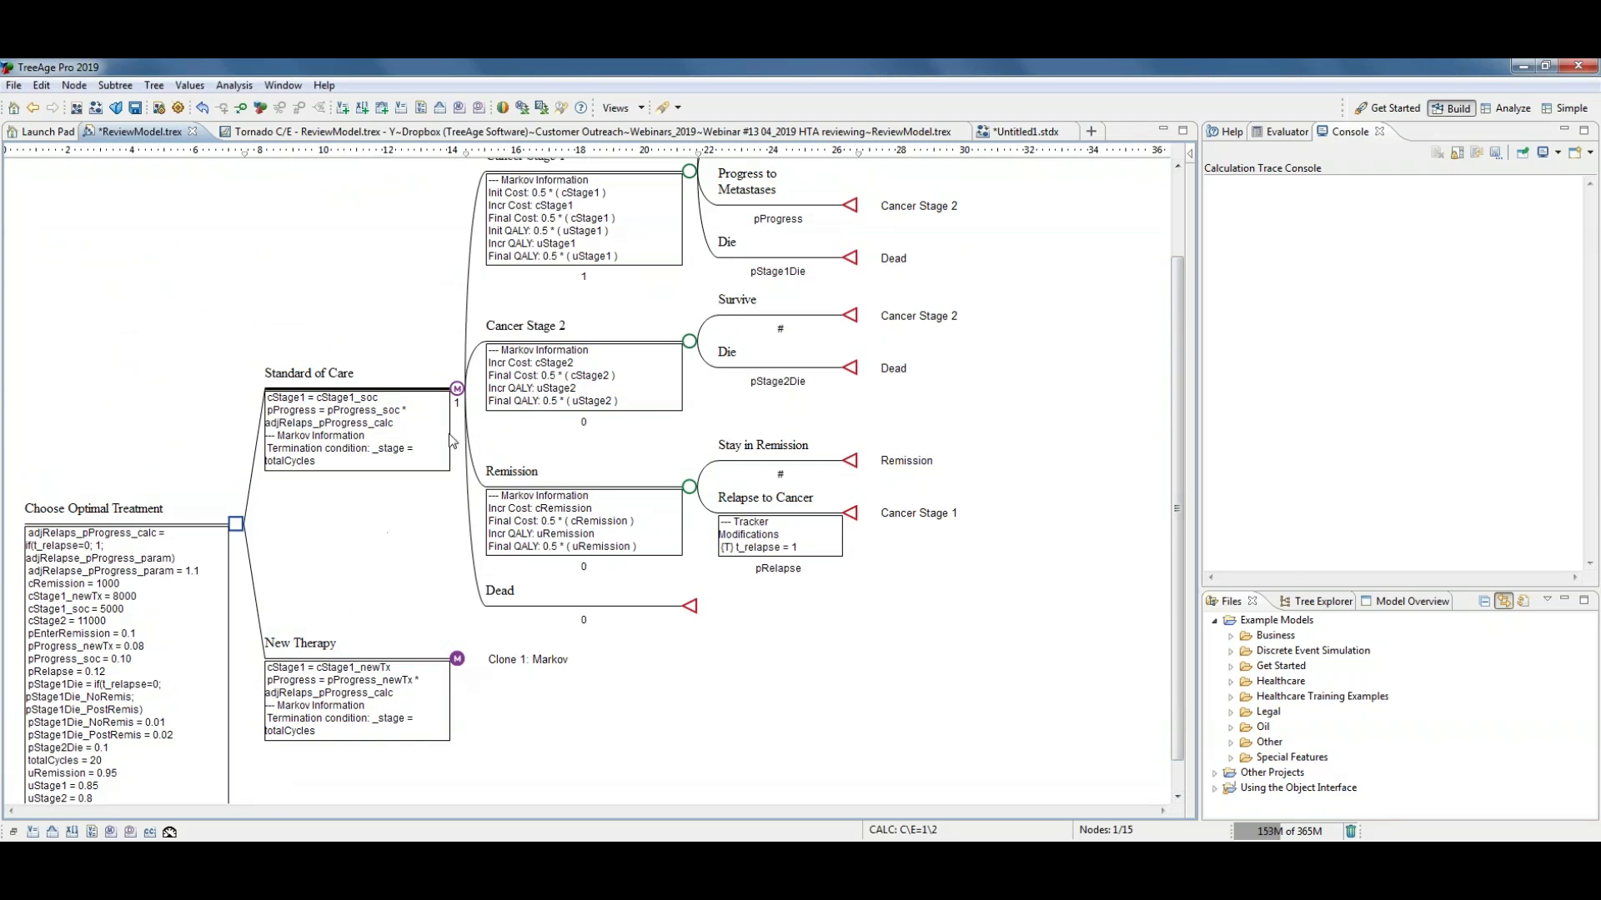
# Step: Select the Standard of Care Markov node, and show the Tracker Properties view at a reduced height below the tree
pyautogui.click(457, 388)
pyautogui.click(13, 832)
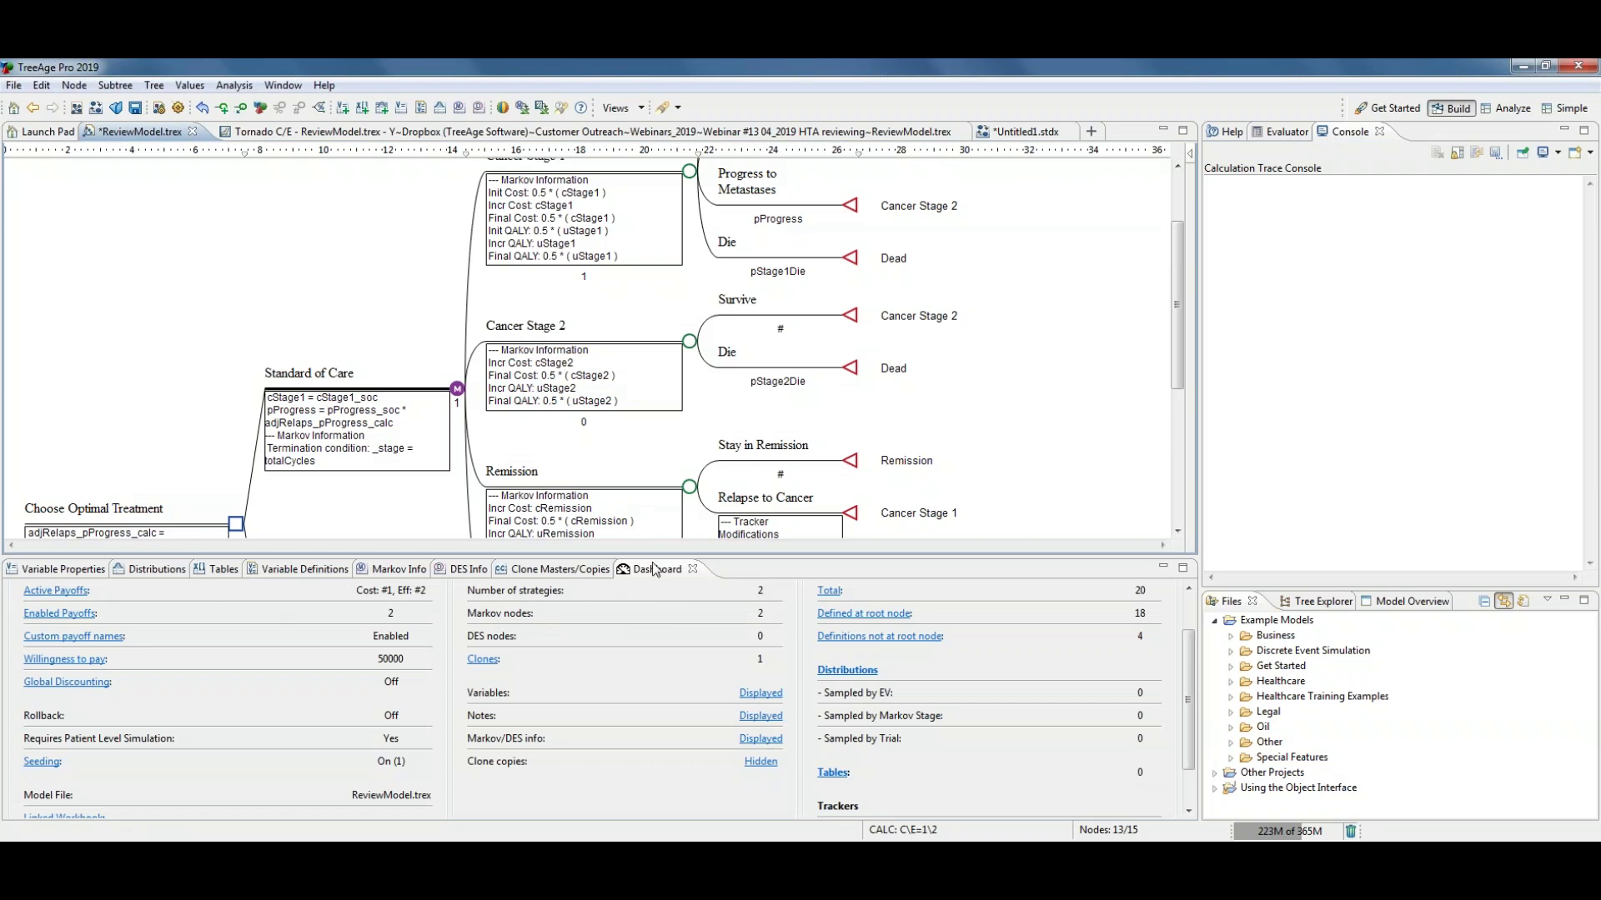
pyautogui.click(642, 107)
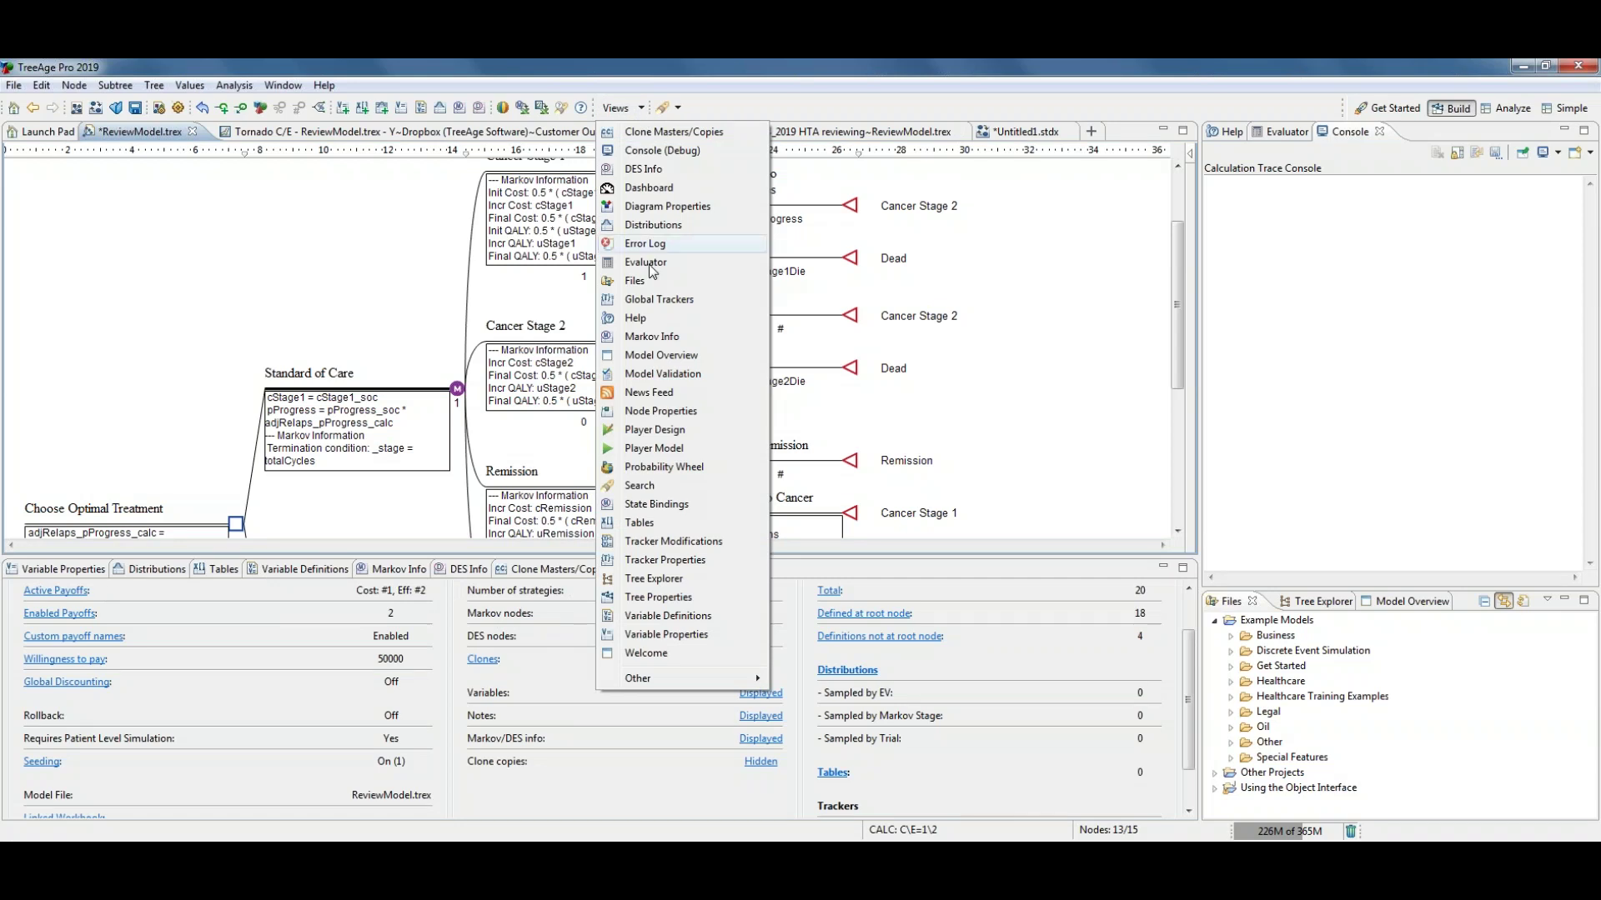
pyautogui.click(666, 560)
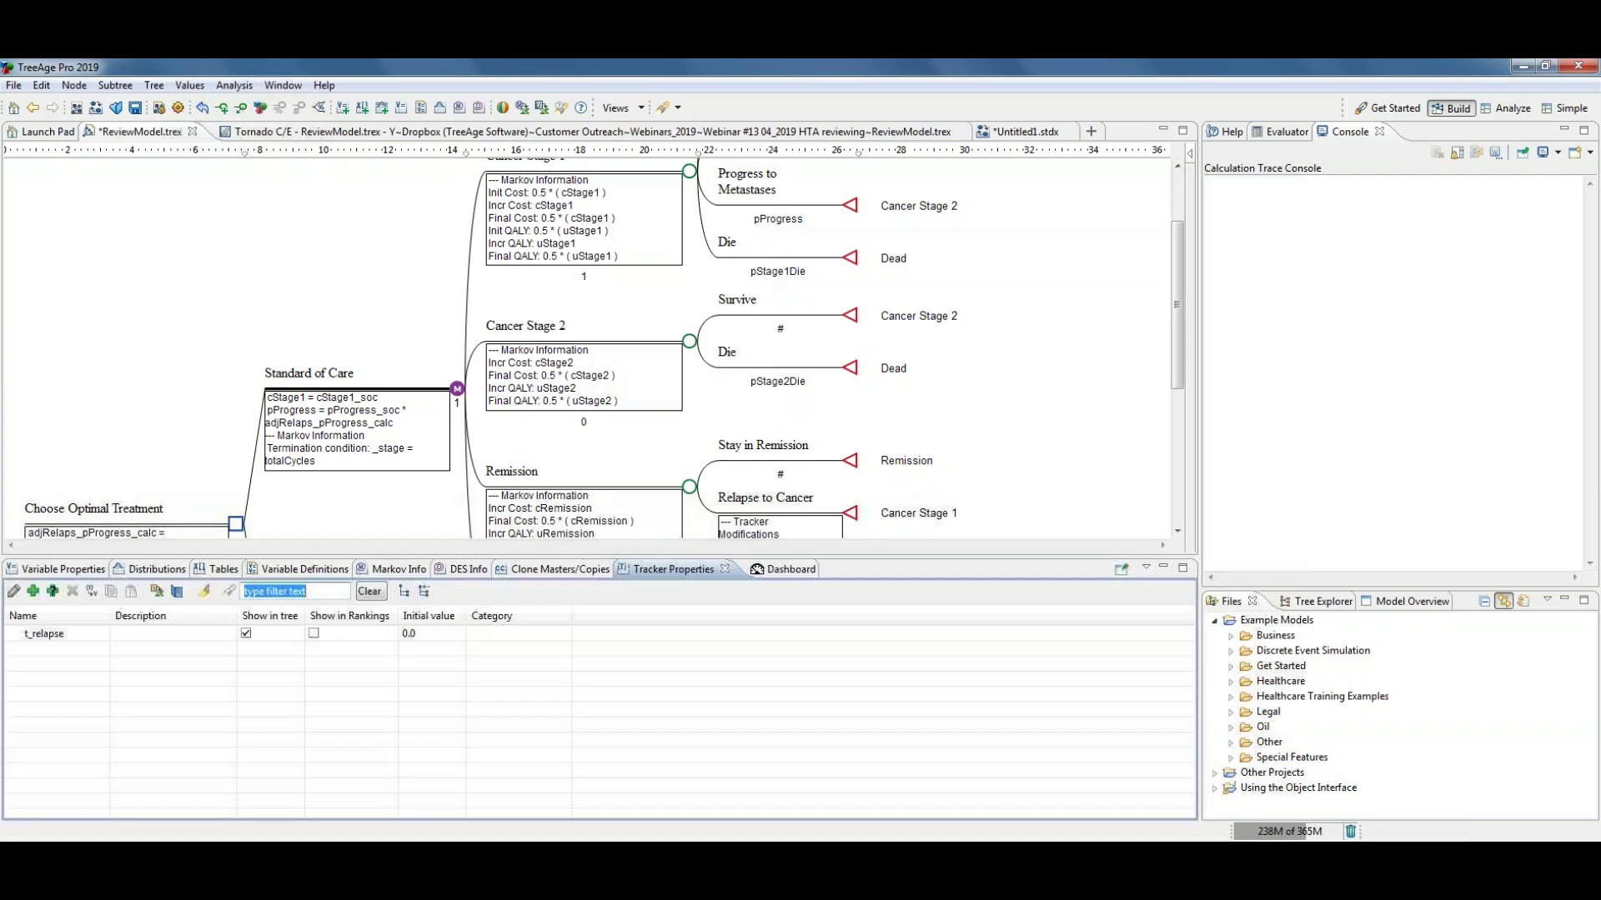
pyautogui.moveTo(659, 555); pyautogui.dragTo(660, 531)
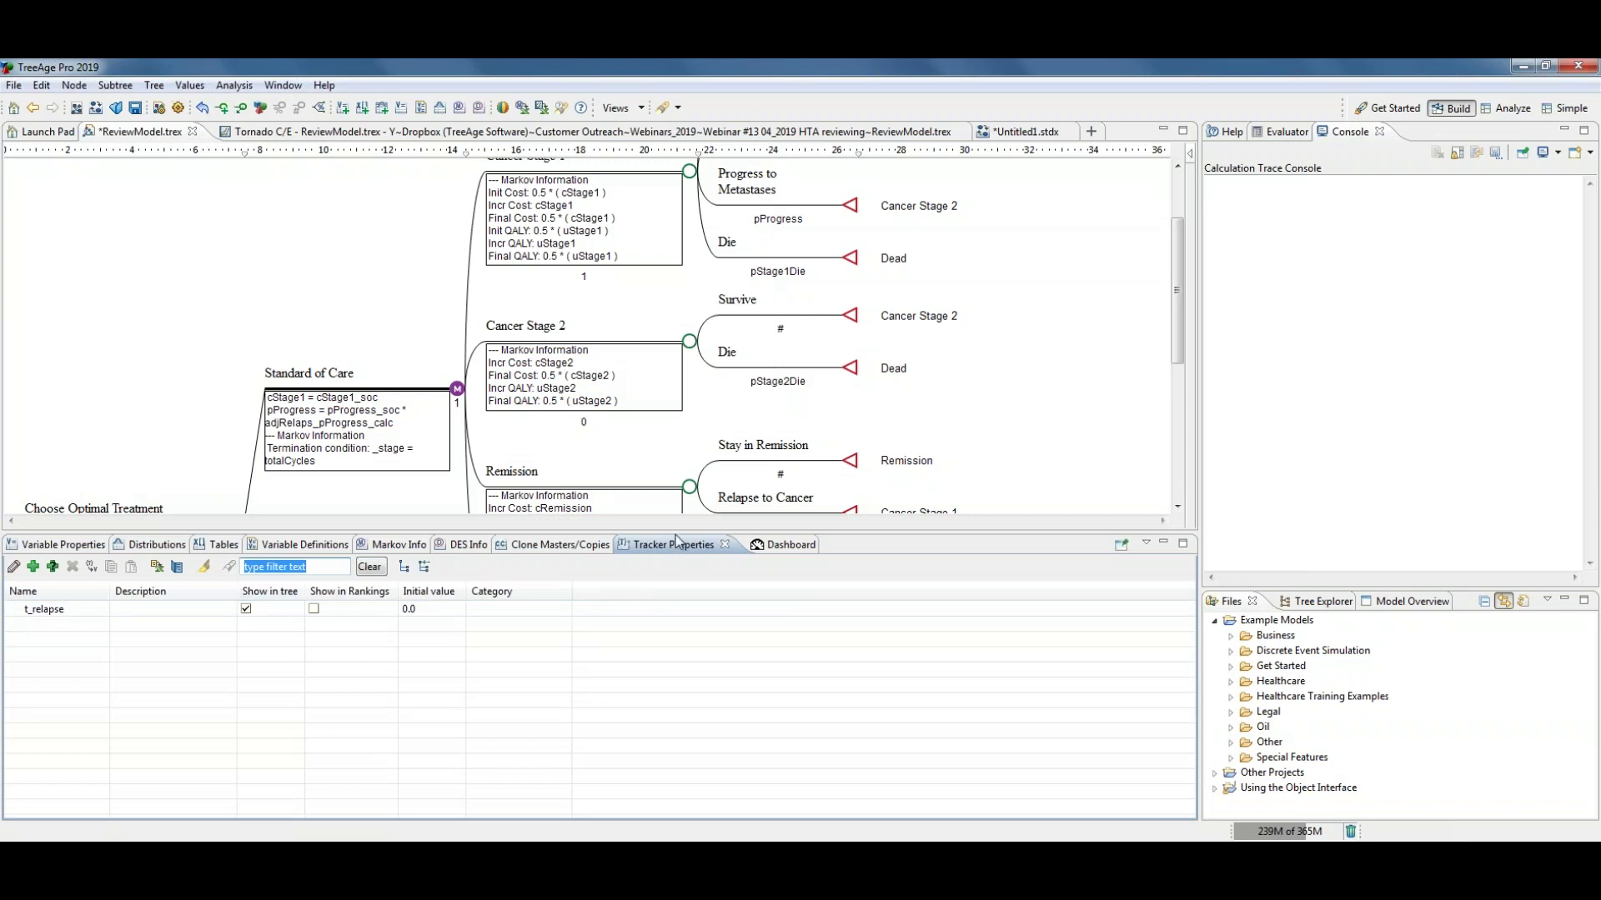
pyautogui.moveTo(676, 531); pyautogui.dragTo(675, 622)
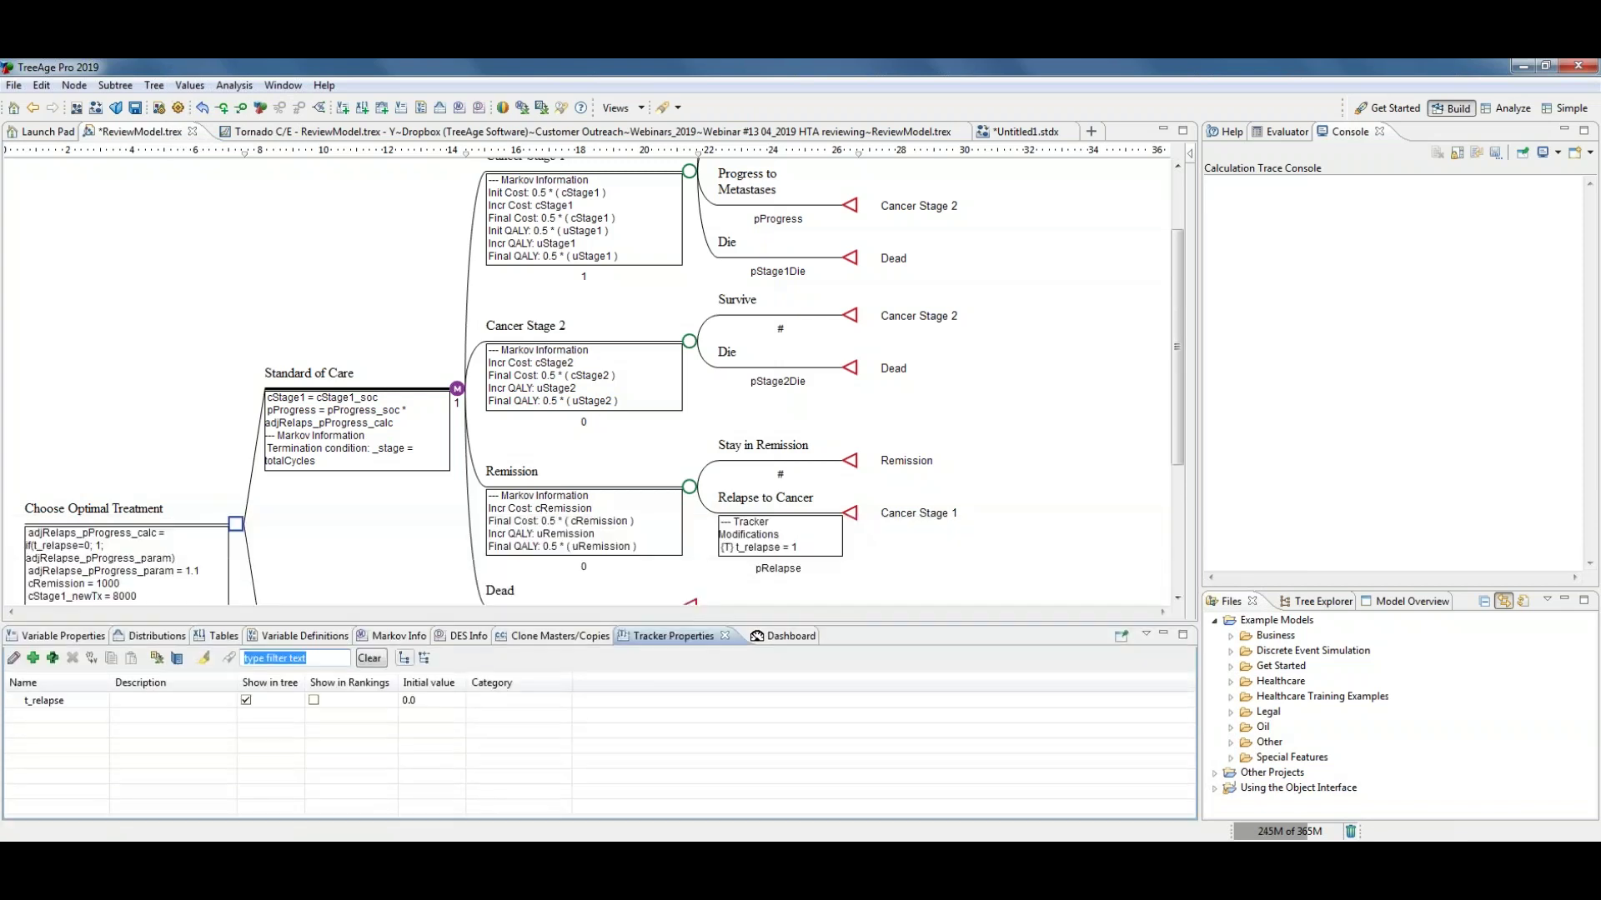
# Step: Highlight the t_relapse tracker in the tree and find its references in a widened search results area, closing the results after review
pyautogui.click(18, 701)
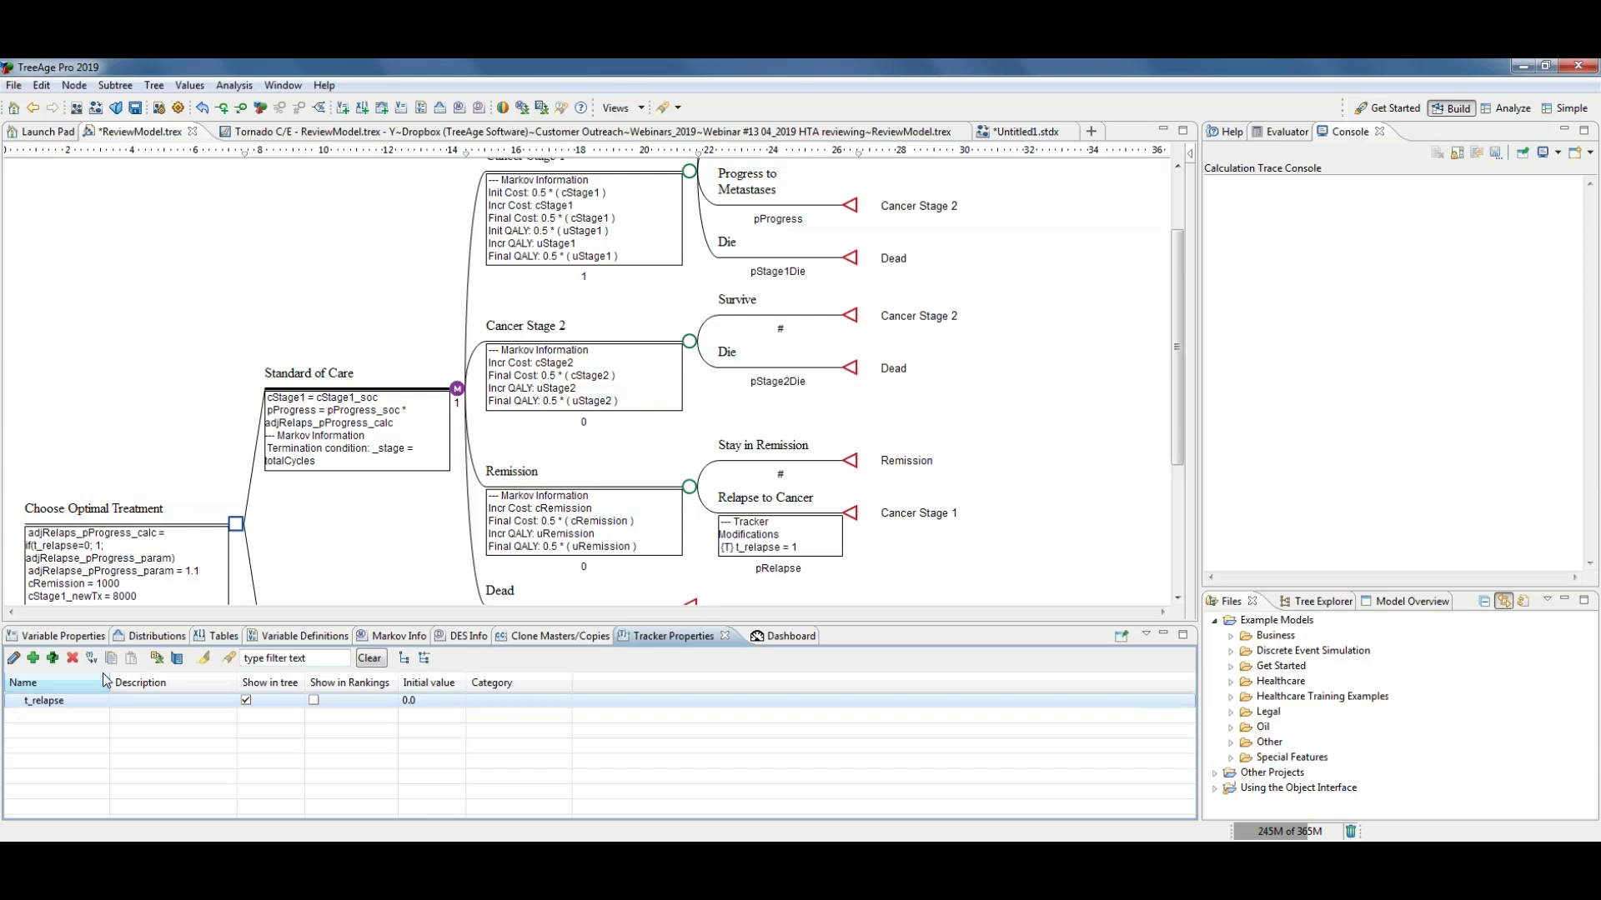
pyautogui.click(202, 659)
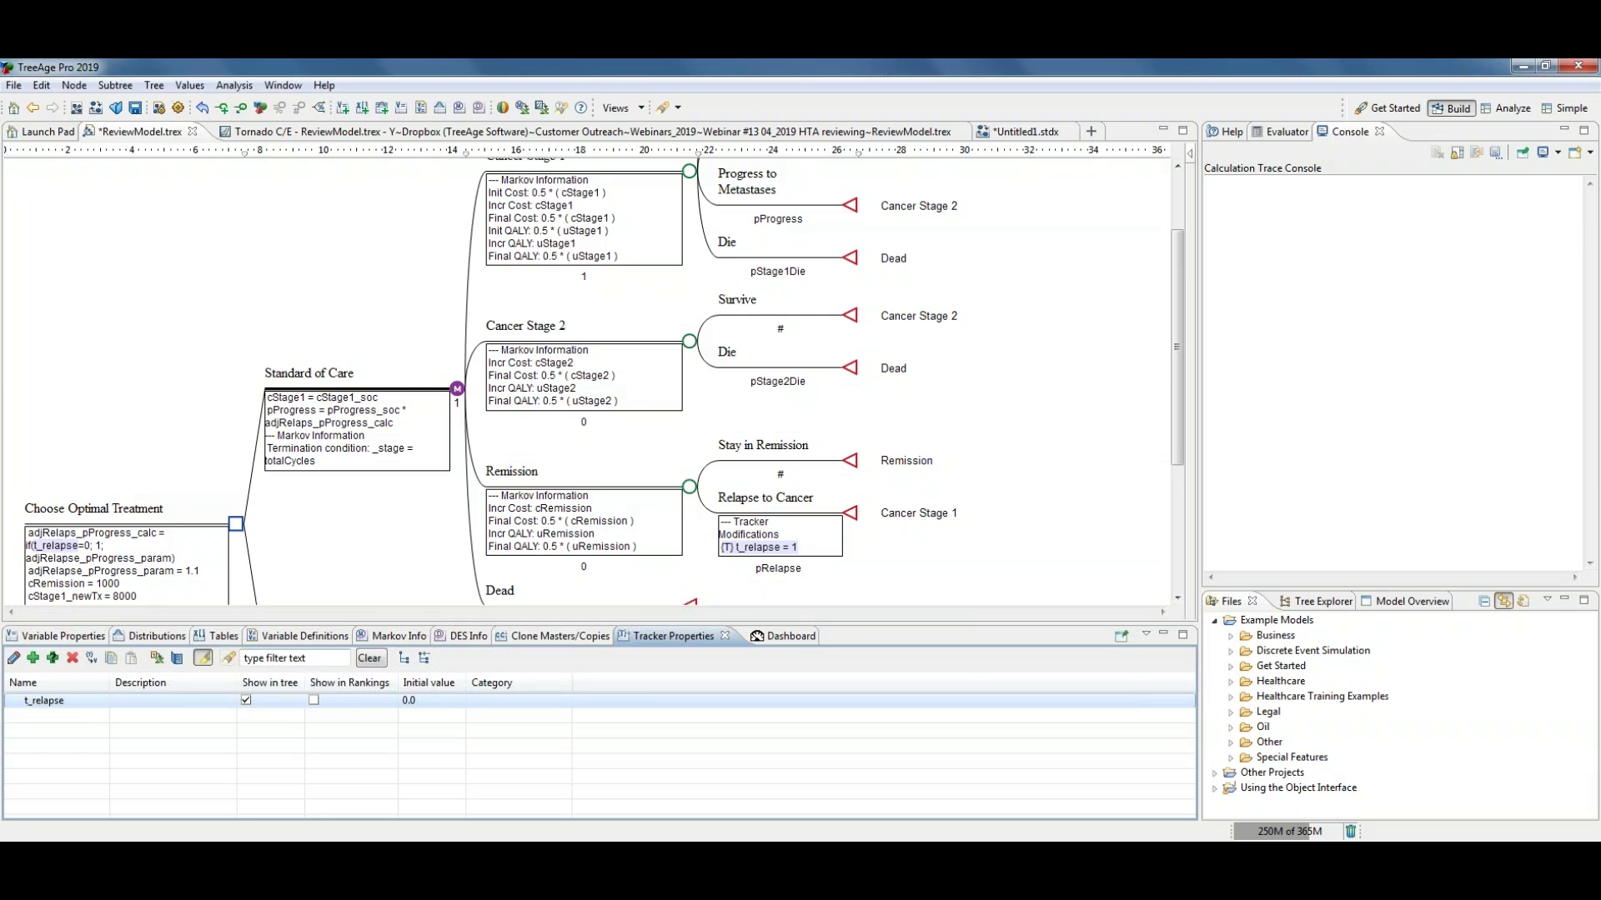
pyautogui.click(232, 662)
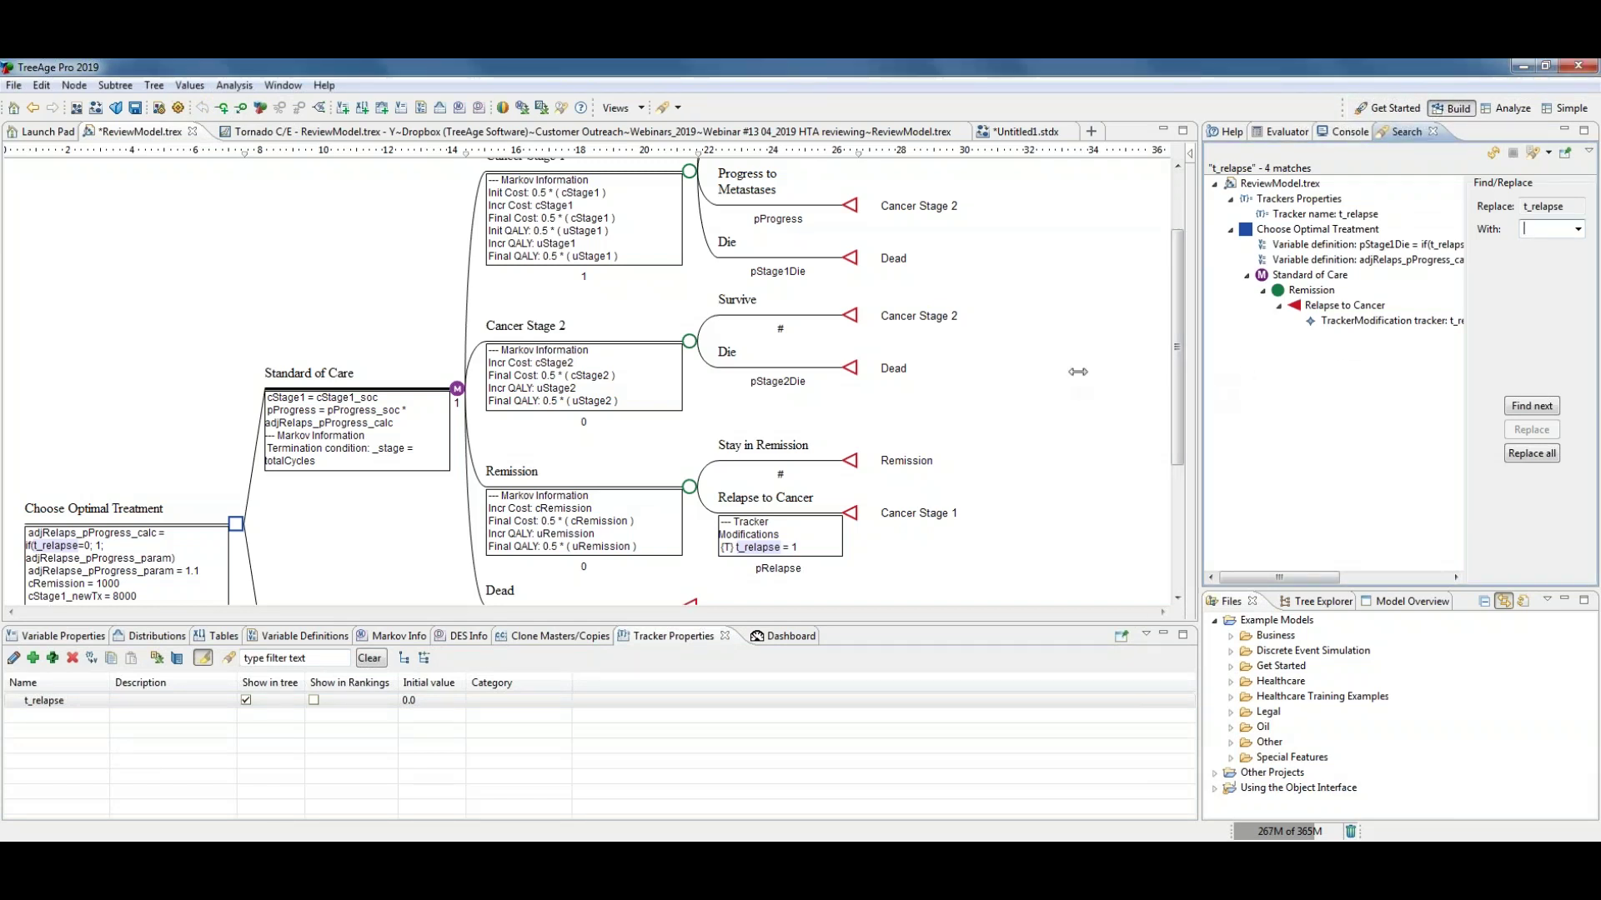
pyautogui.moveTo(1078, 371); pyautogui.dragTo(1097, 372)
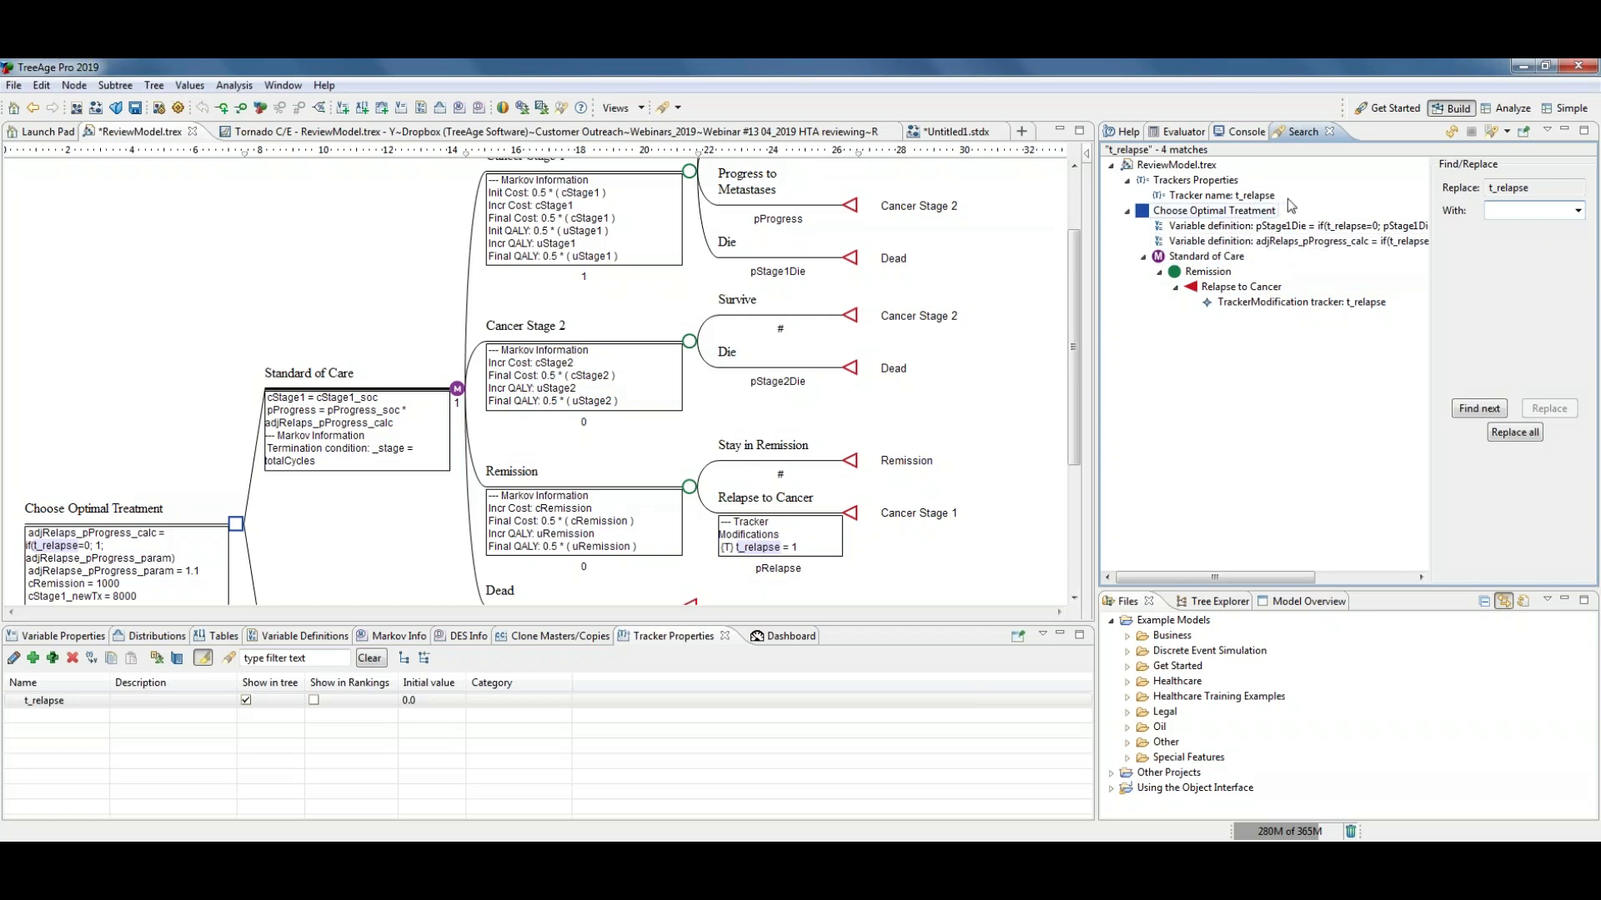
pyautogui.click(1328, 133)
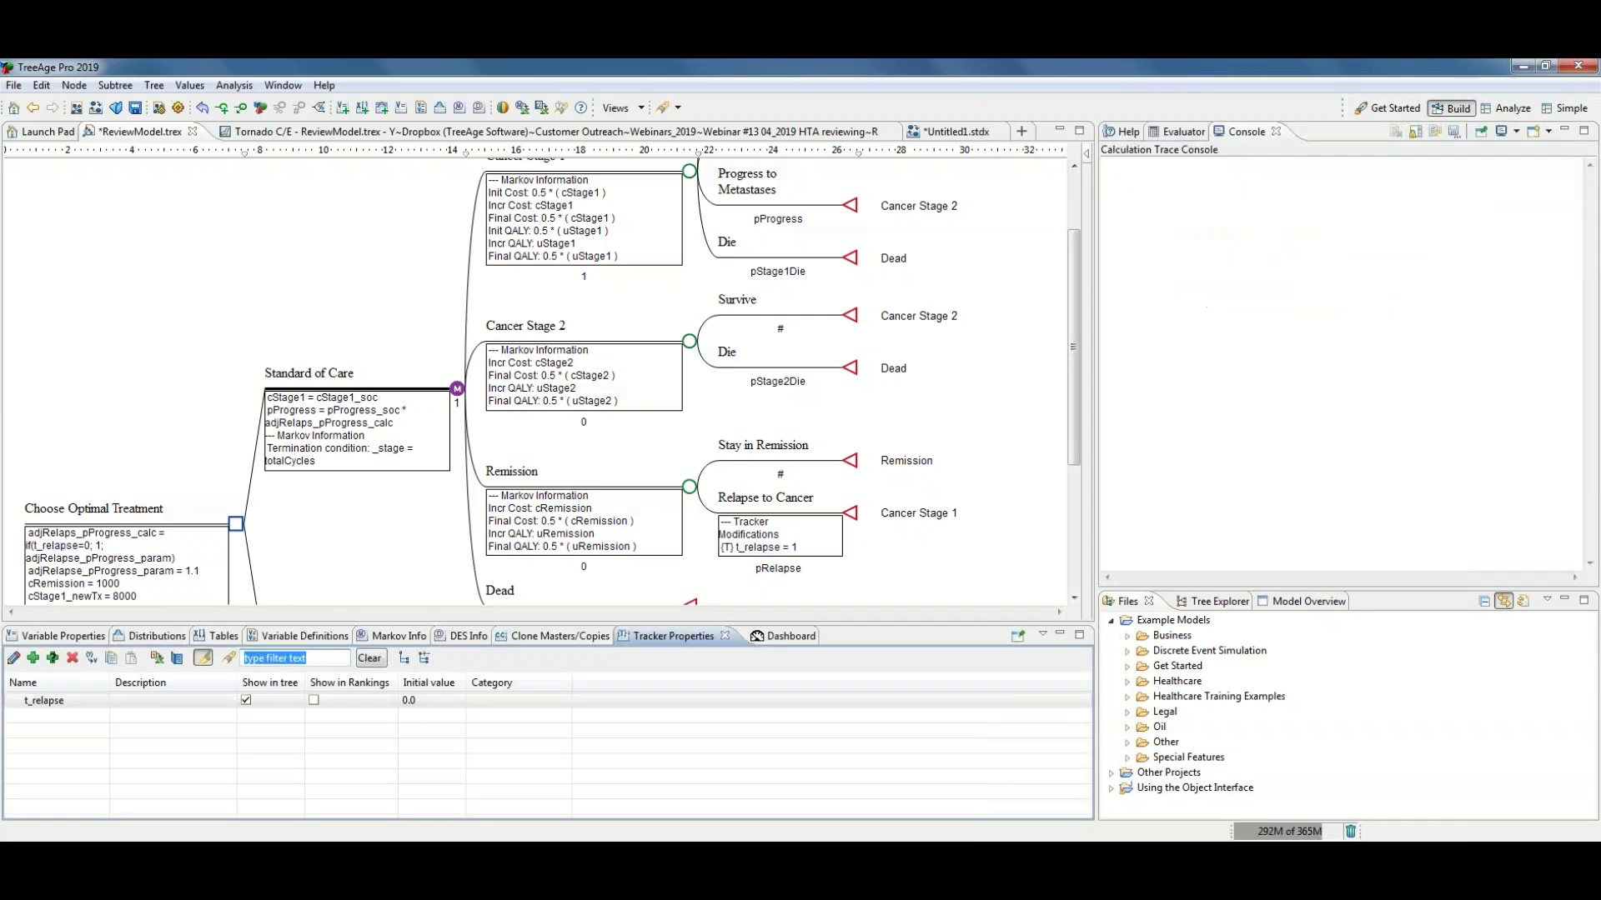
# Step: Search the active tree for the whole word t_relapse in all locations, review the matches and close the results
pyautogui.click(664, 109)
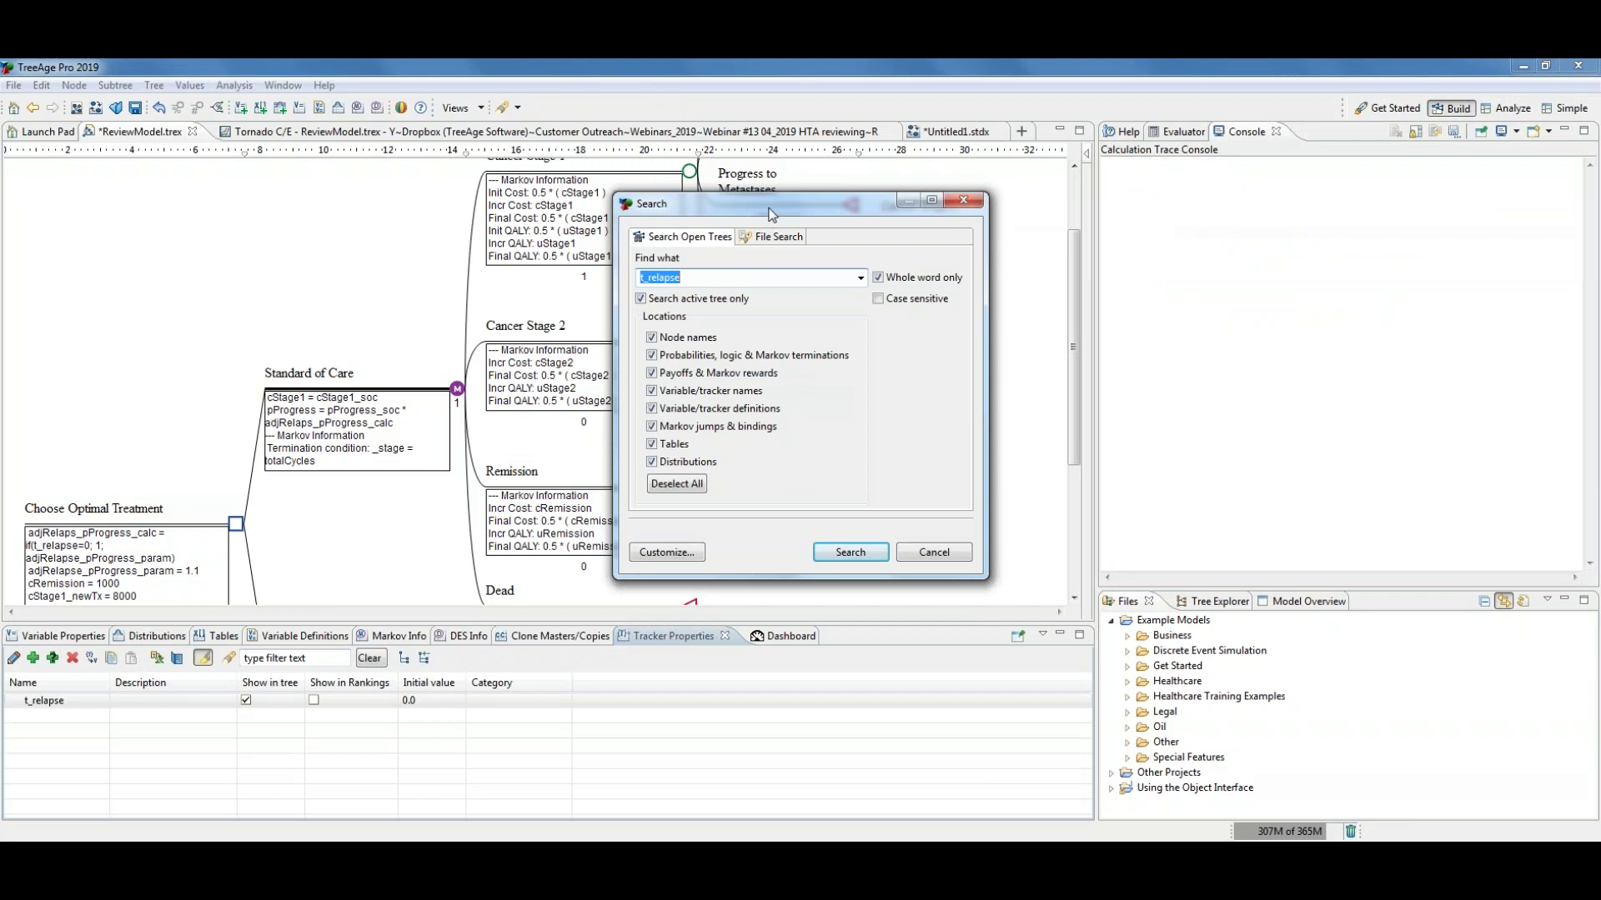
pyautogui.moveTo(769, 210); pyautogui.dragTo(615, 188)
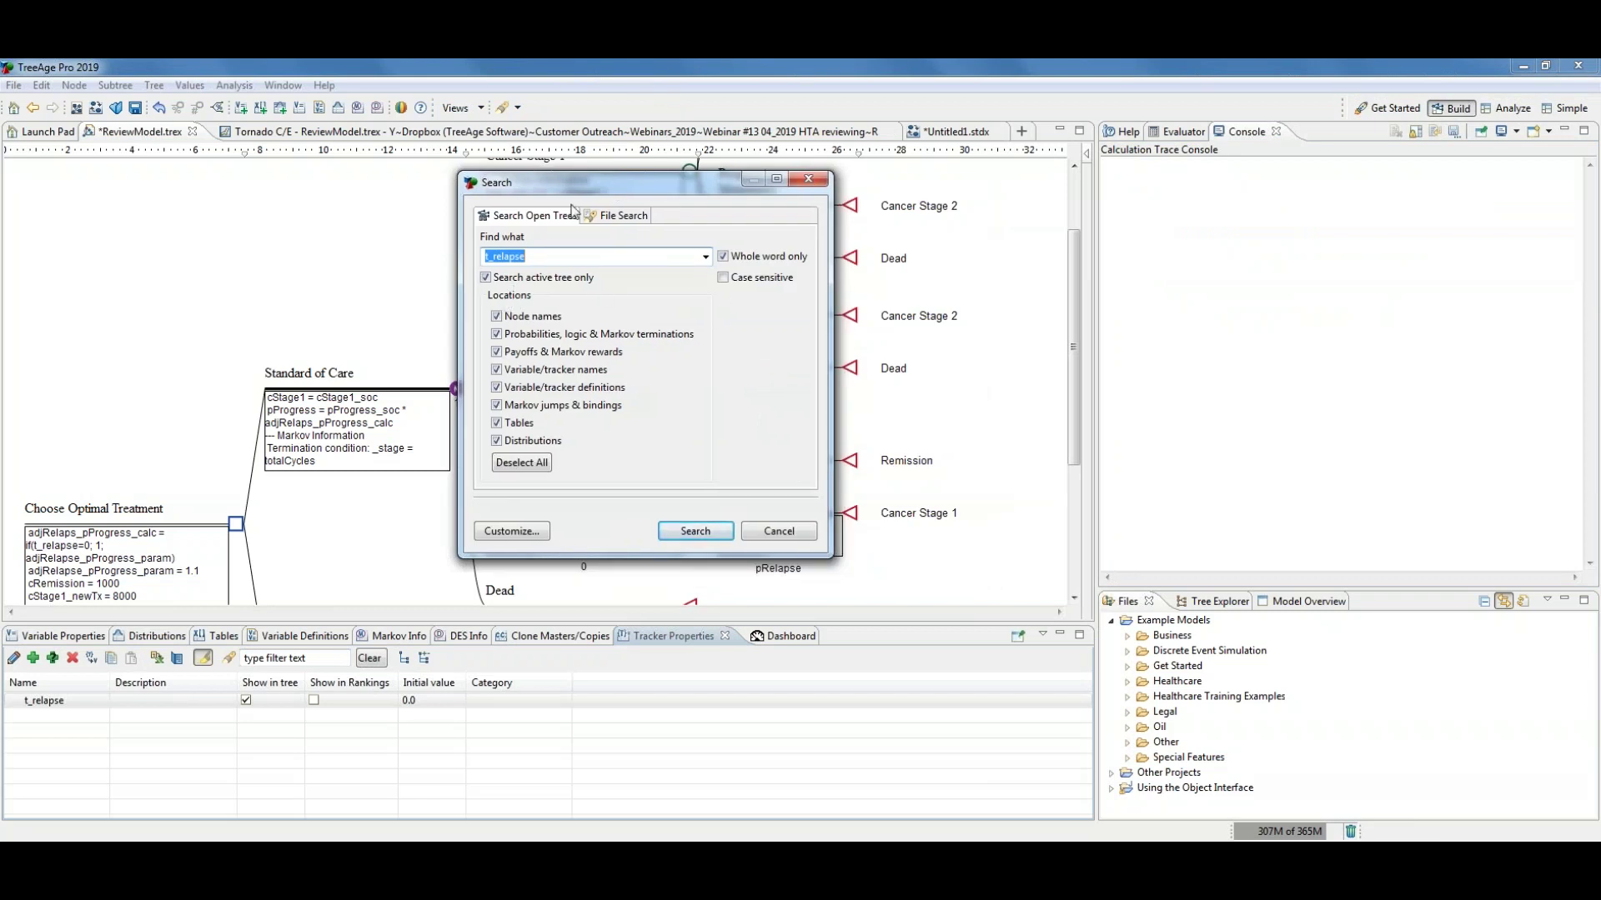
pyautogui.click(695, 531)
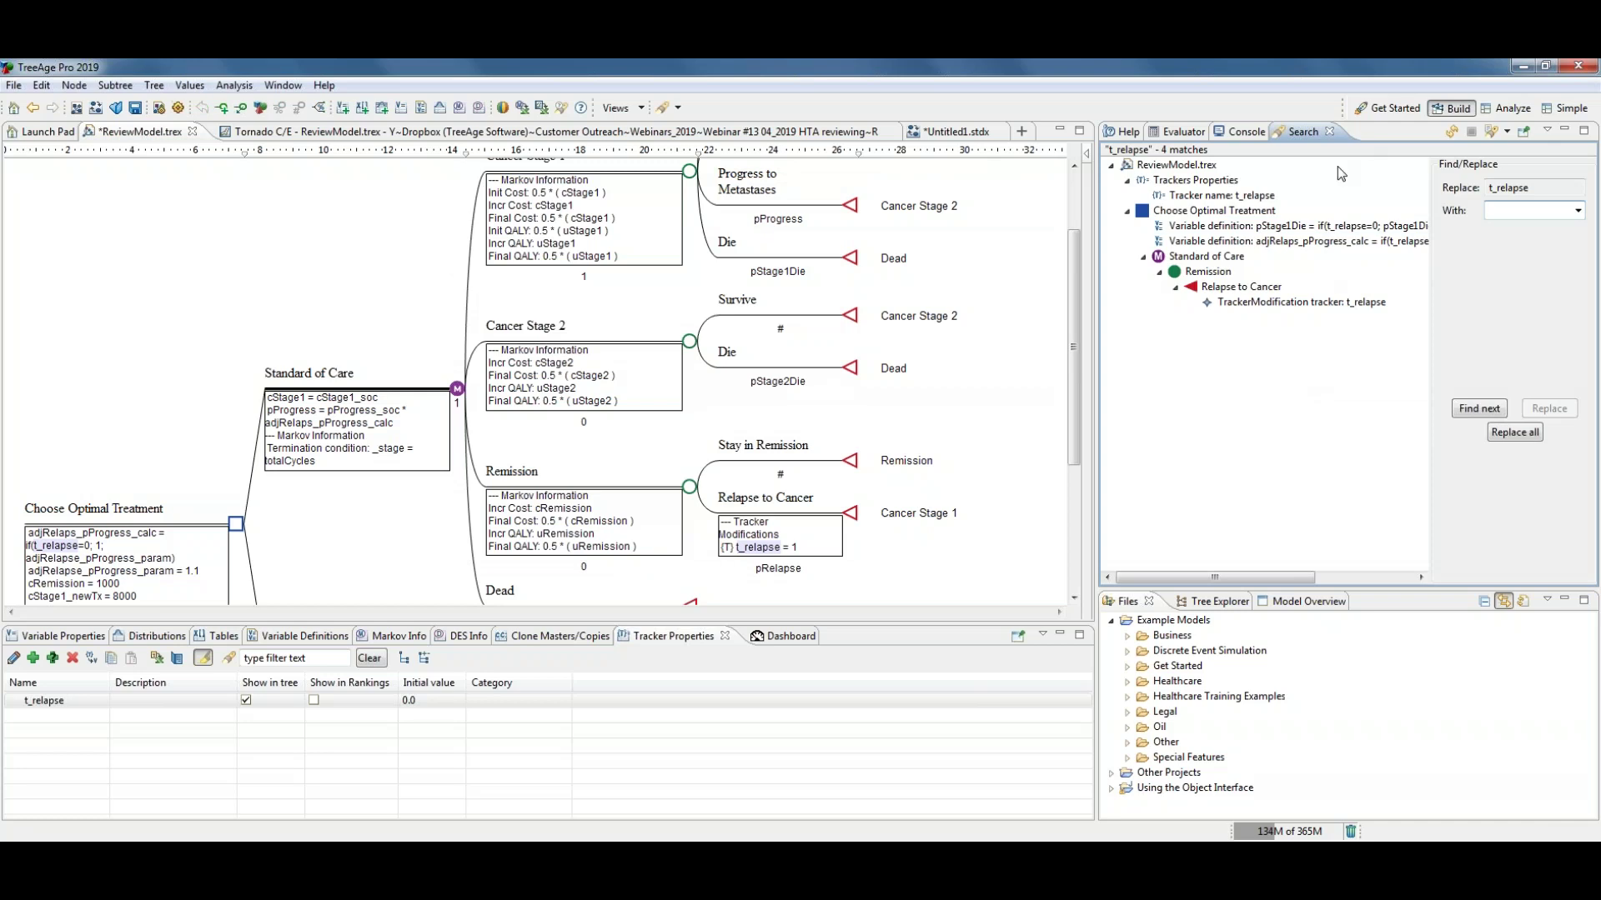
pyautogui.click(1330, 132)
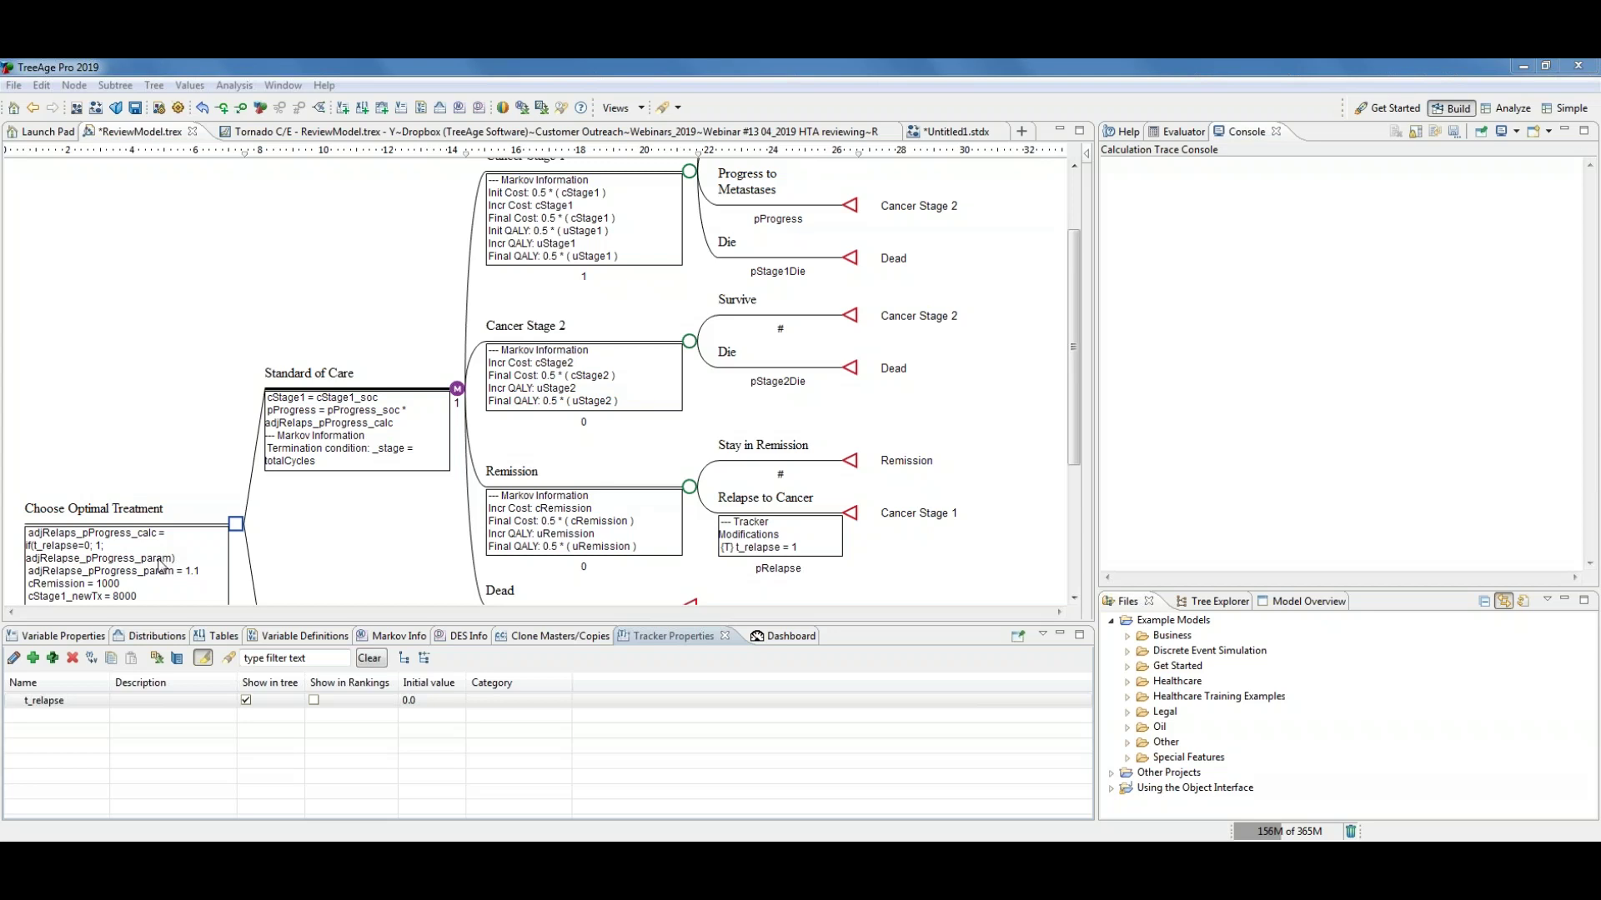
# Step: Minimize the Tracker Properties view and select the Choose Optimal Treatment root node
pyautogui.moveTo(401, 621); pyautogui.dragTo(401, 515)
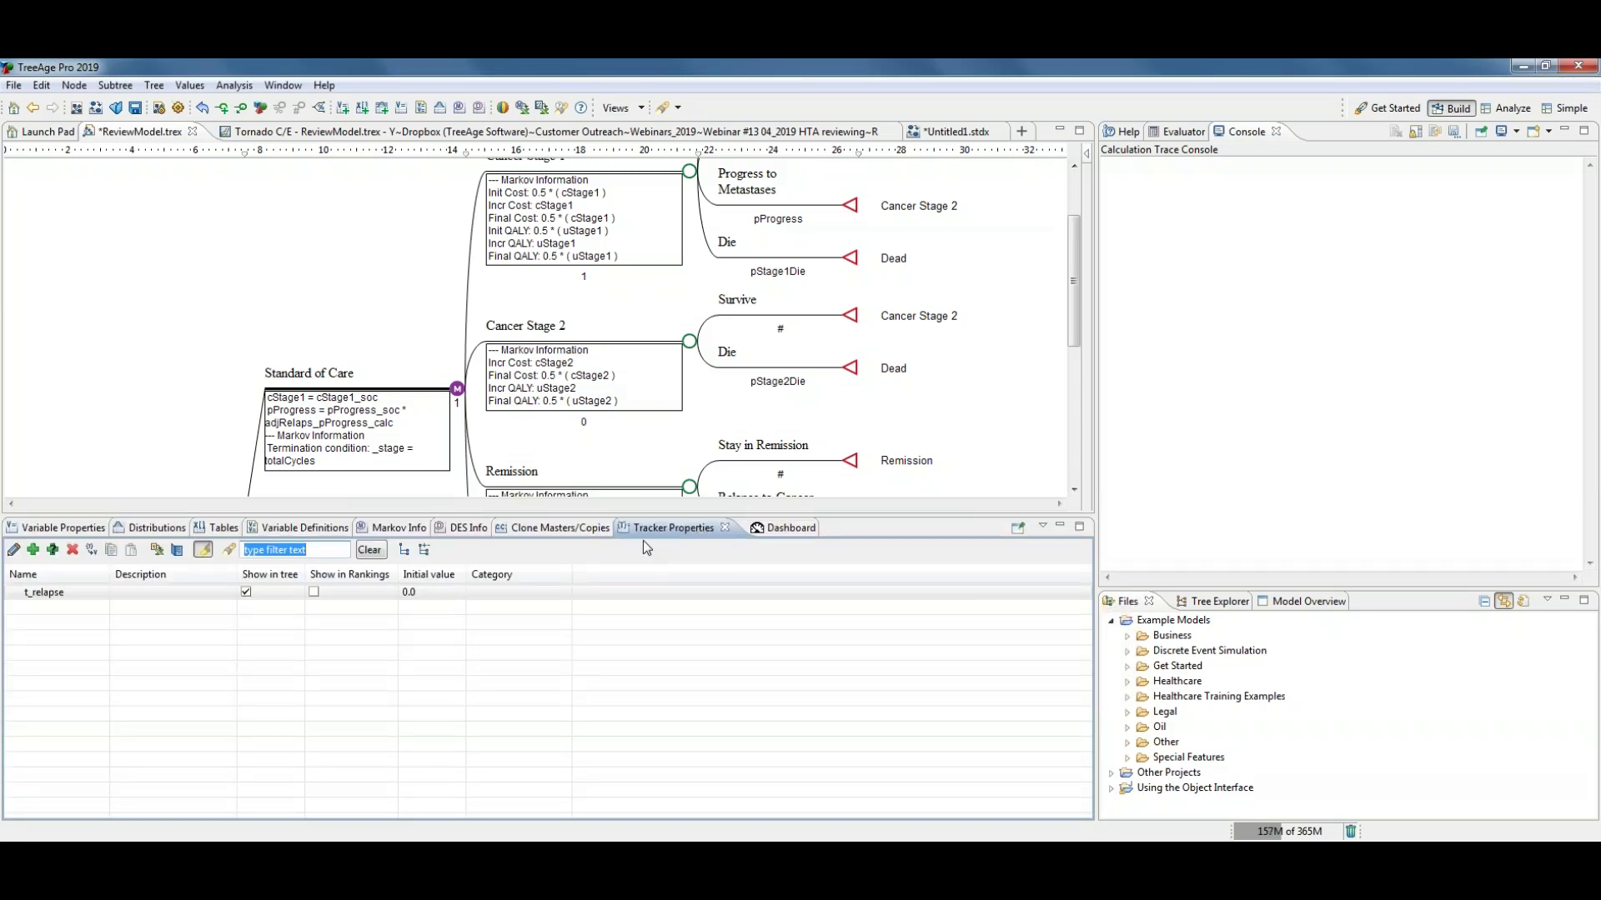
pyautogui.moveTo(679, 512); pyautogui.dragTo(676, 574)
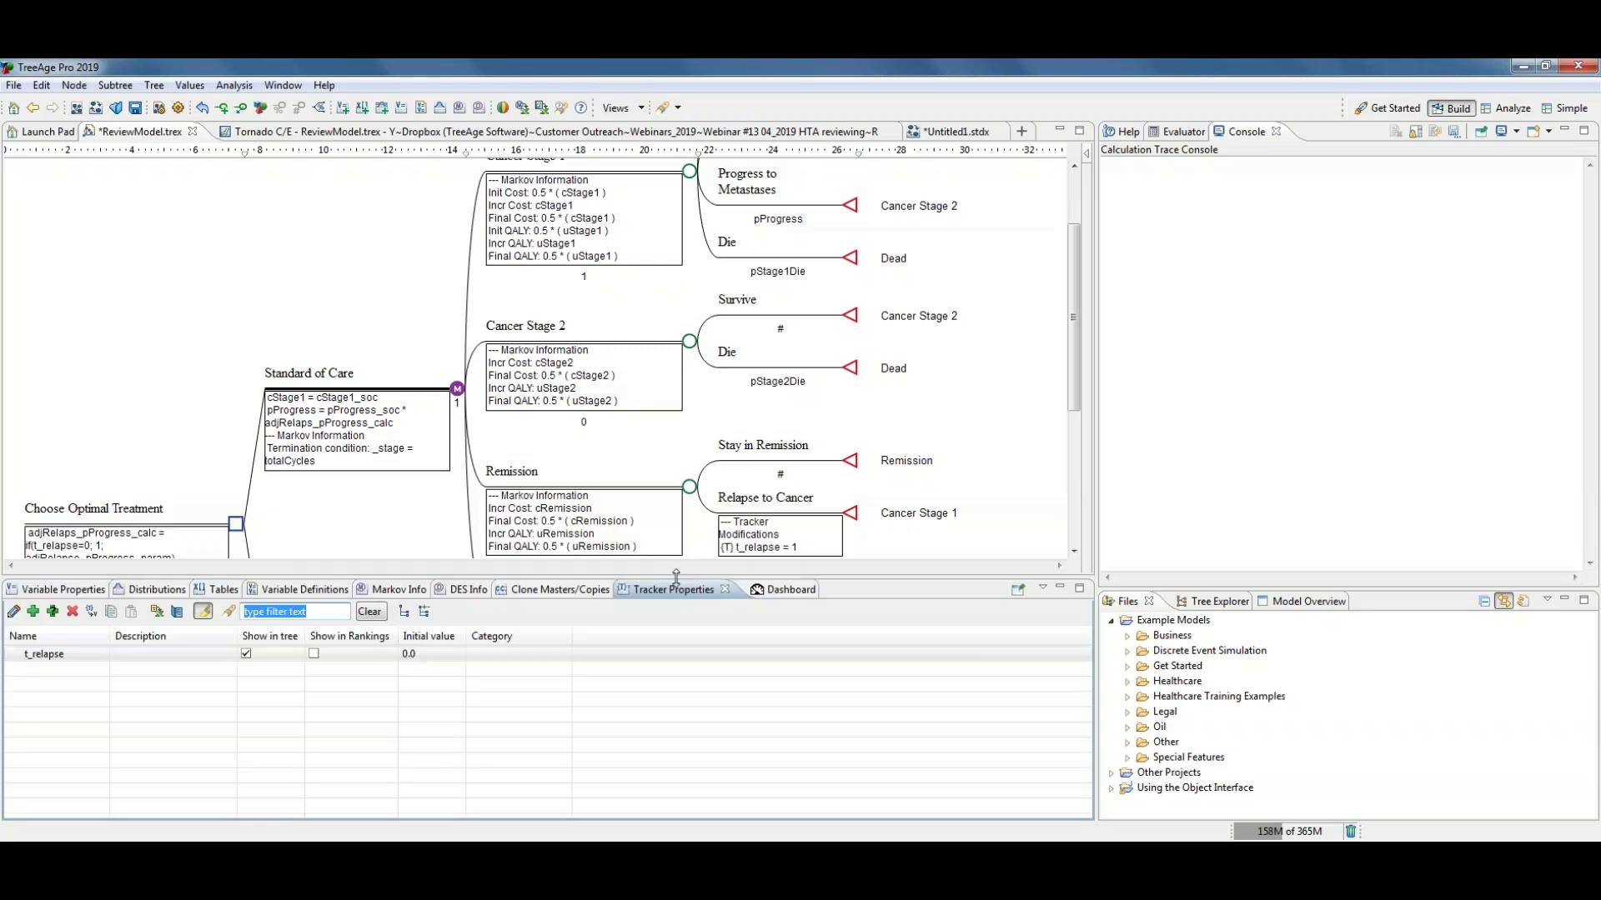
pyautogui.click(1062, 591)
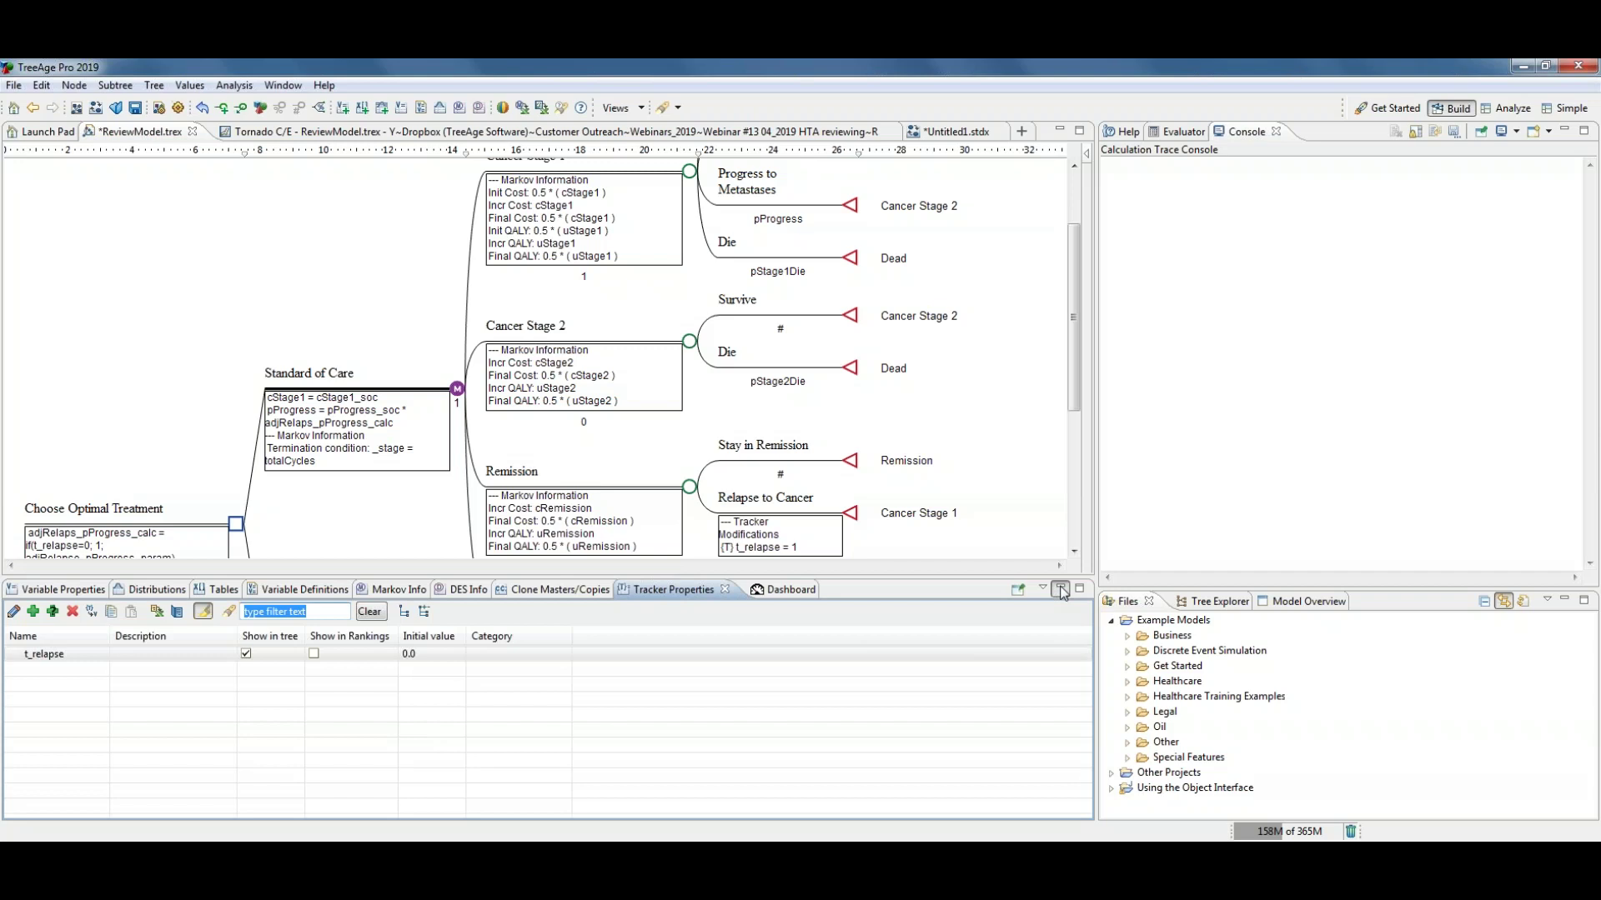
pyautogui.click(236, 525)
pyautogui.scroll(-2, 238, 534)
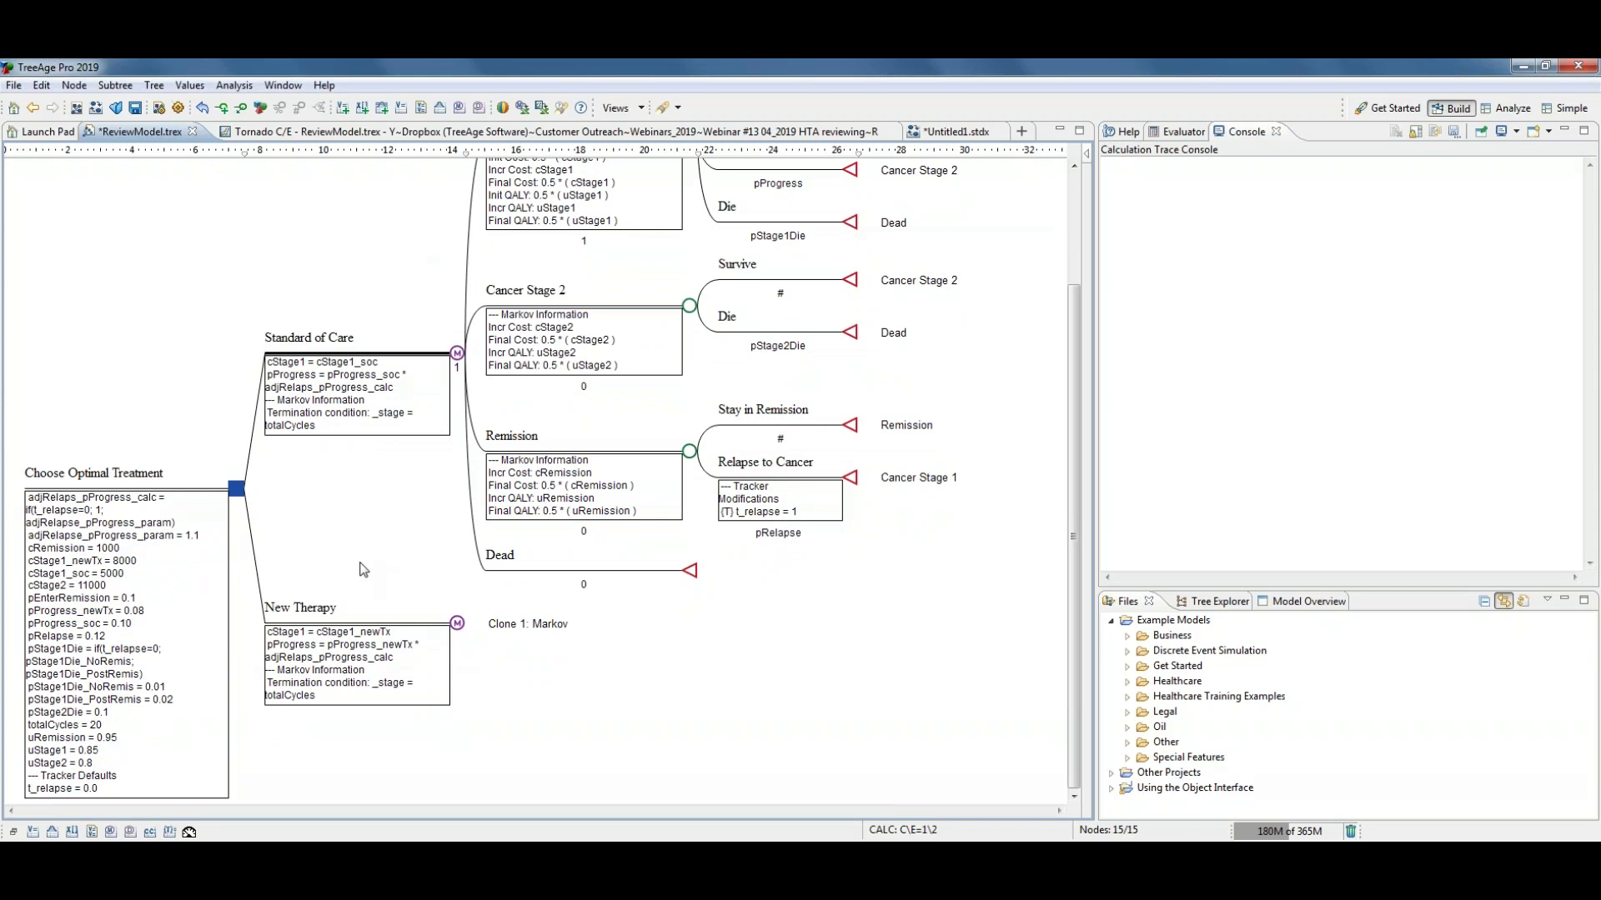
# Step: Run a Monte Carlo trials microsimulation from the root node with 1000 trials and averaged trial set values
pyautogui.click(235, 86)
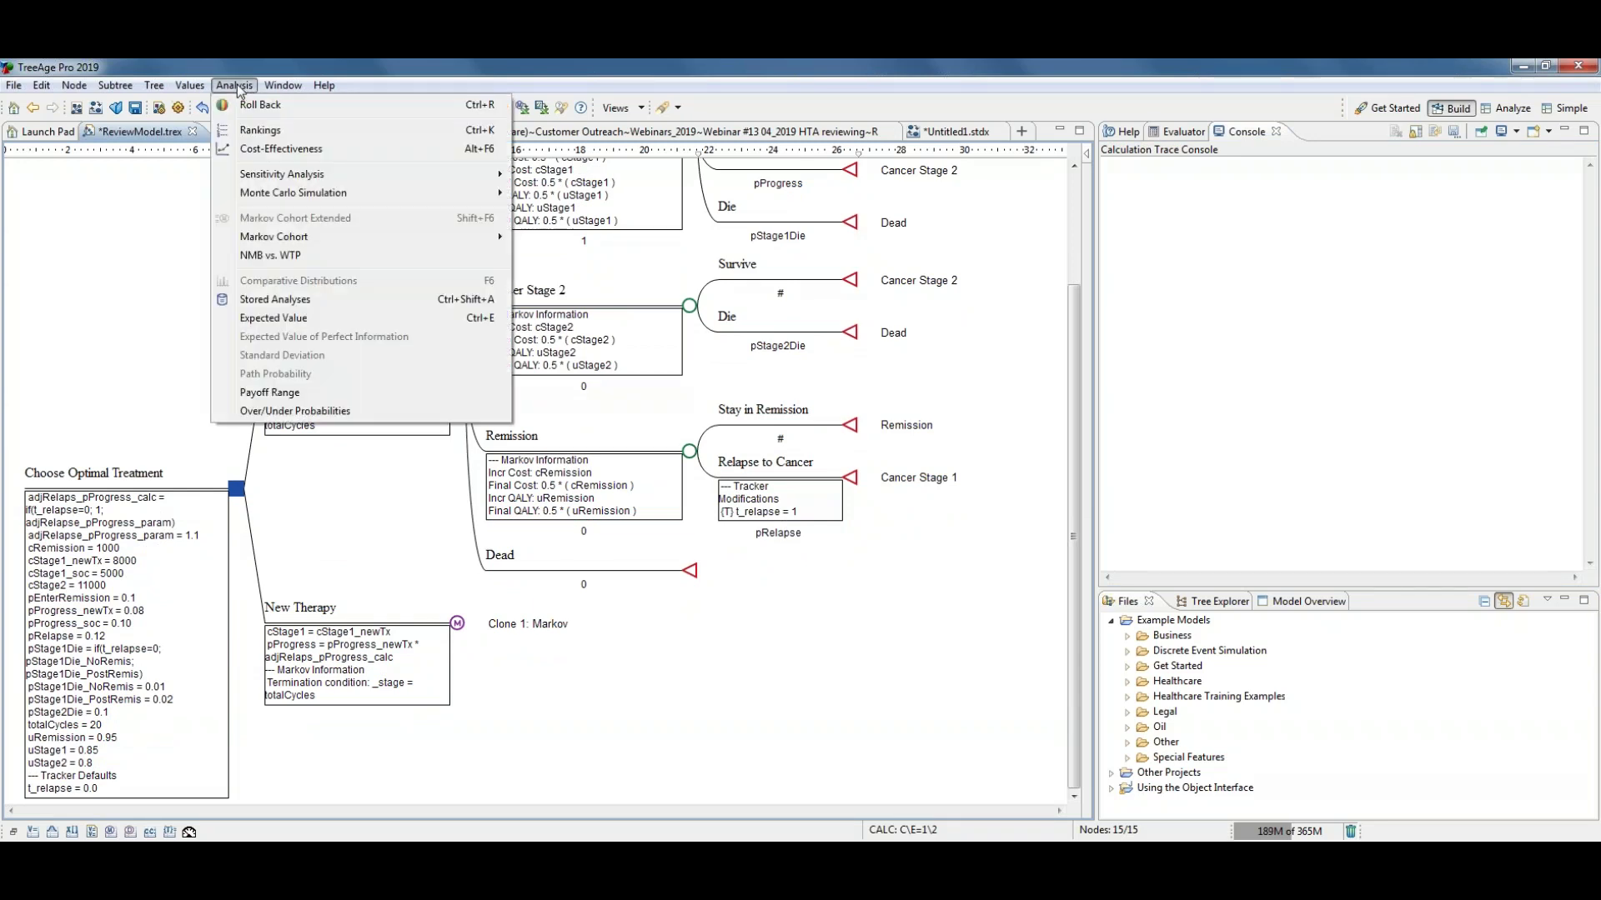
pyautogui.moveTo(308, 200)
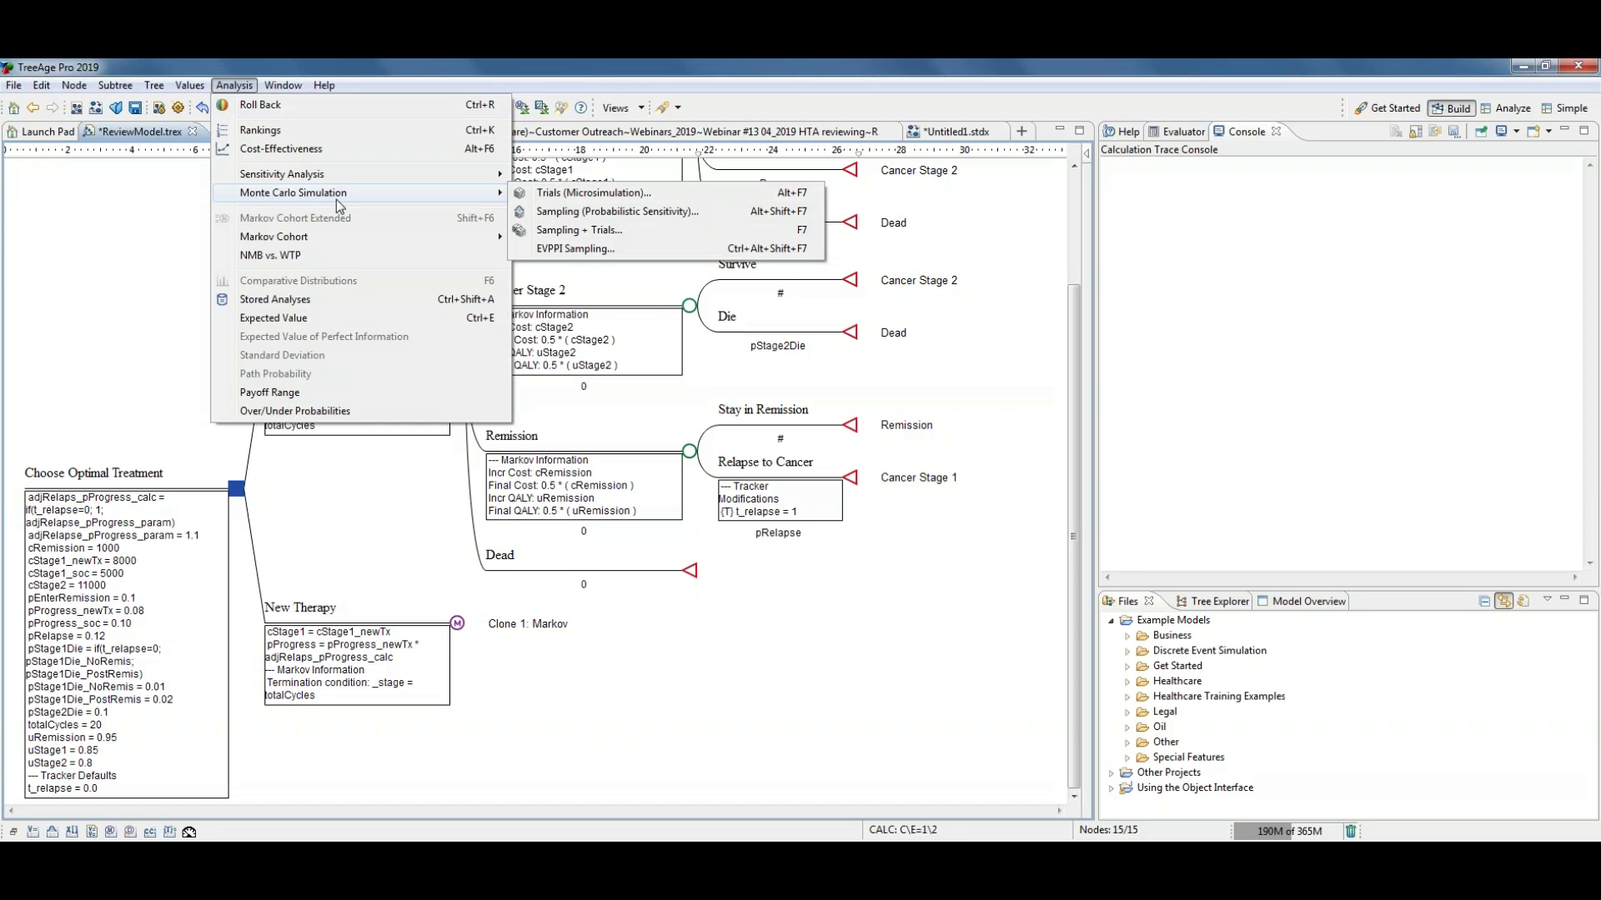
pyautogui.click(577, 201)
pyautogui.moveTo(682, 256); pyautogui.dragTo(627, 259)
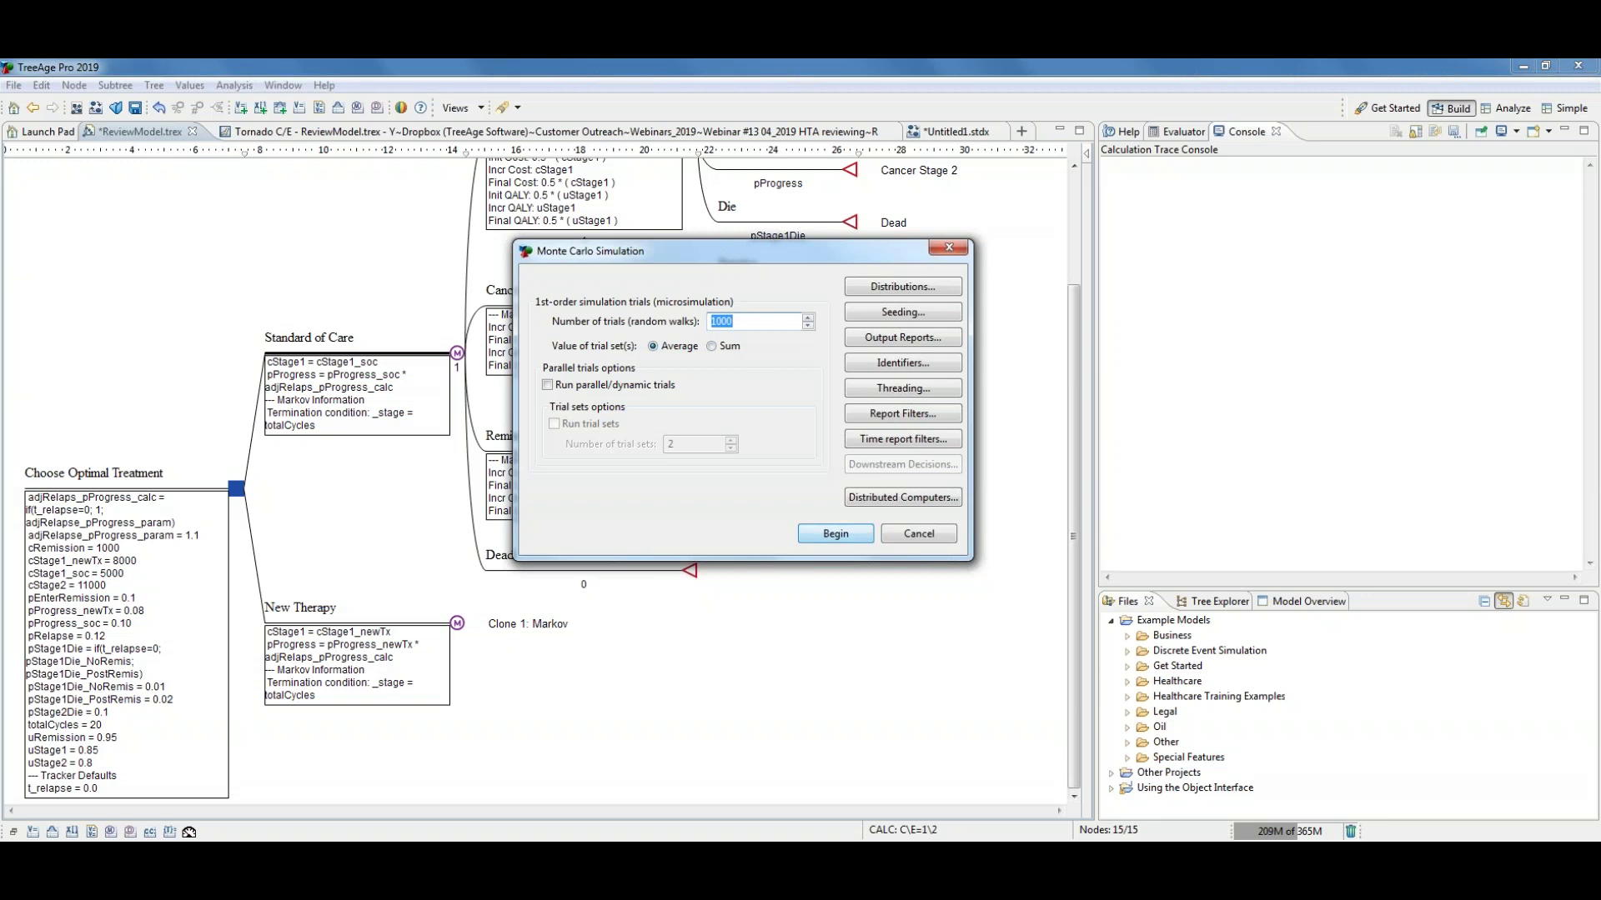
pyautogui.click(836, 533)
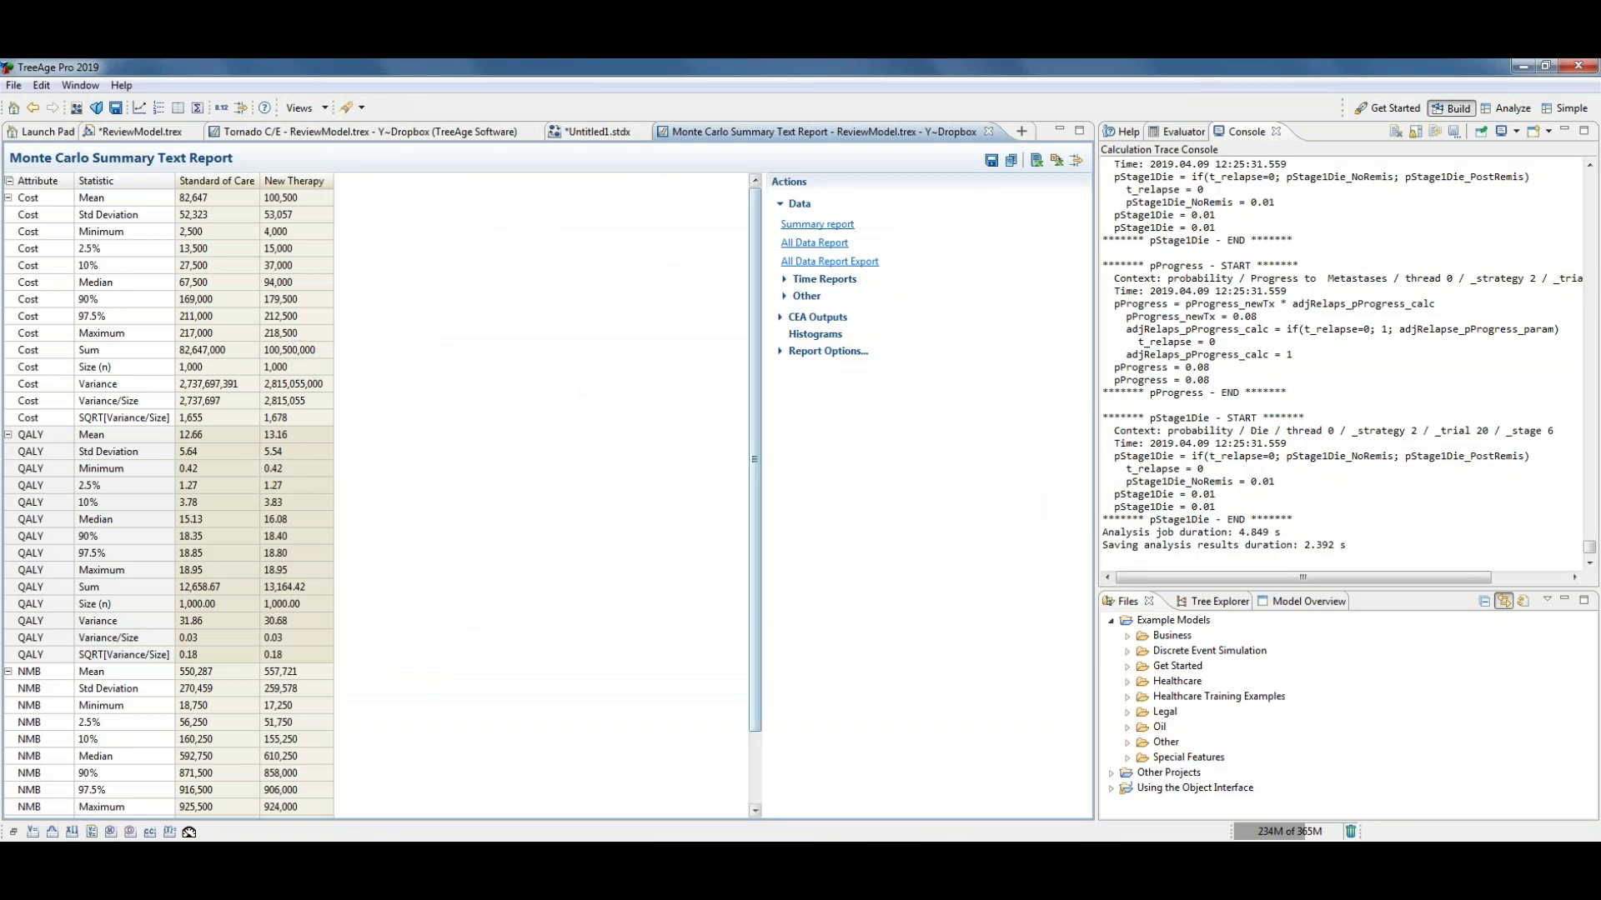
# Step: Review the simulation's cost-effectiveness rankings, and chart the Markov state probabilities from the New Therapy cohort time report
pyautogui.click(778, 322)
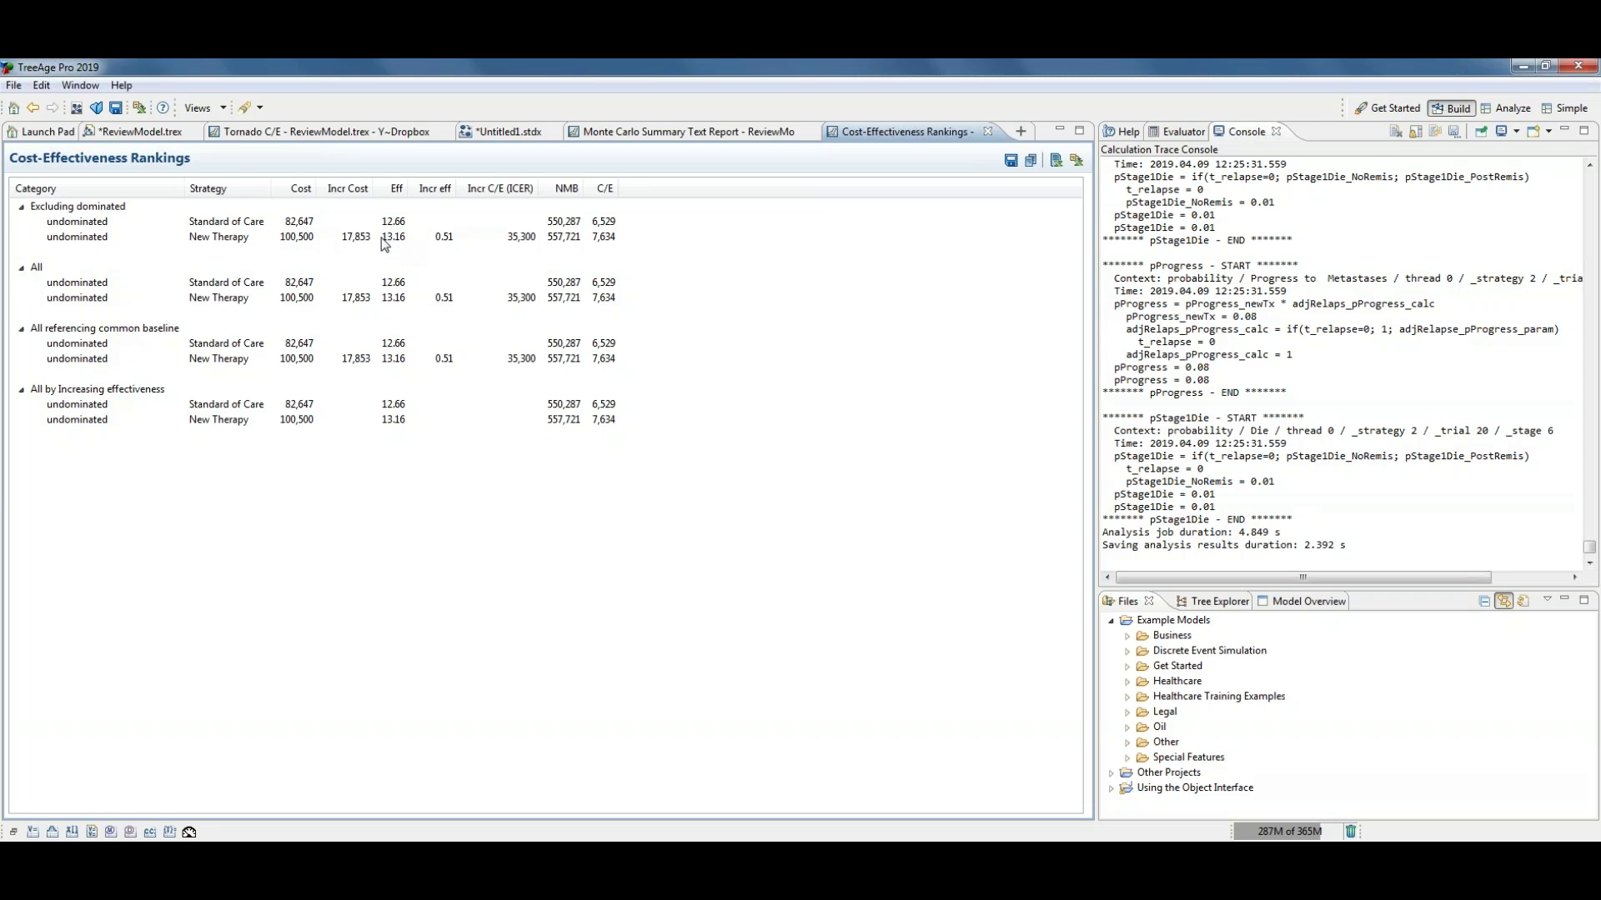
pyautogui.click(988, 132)
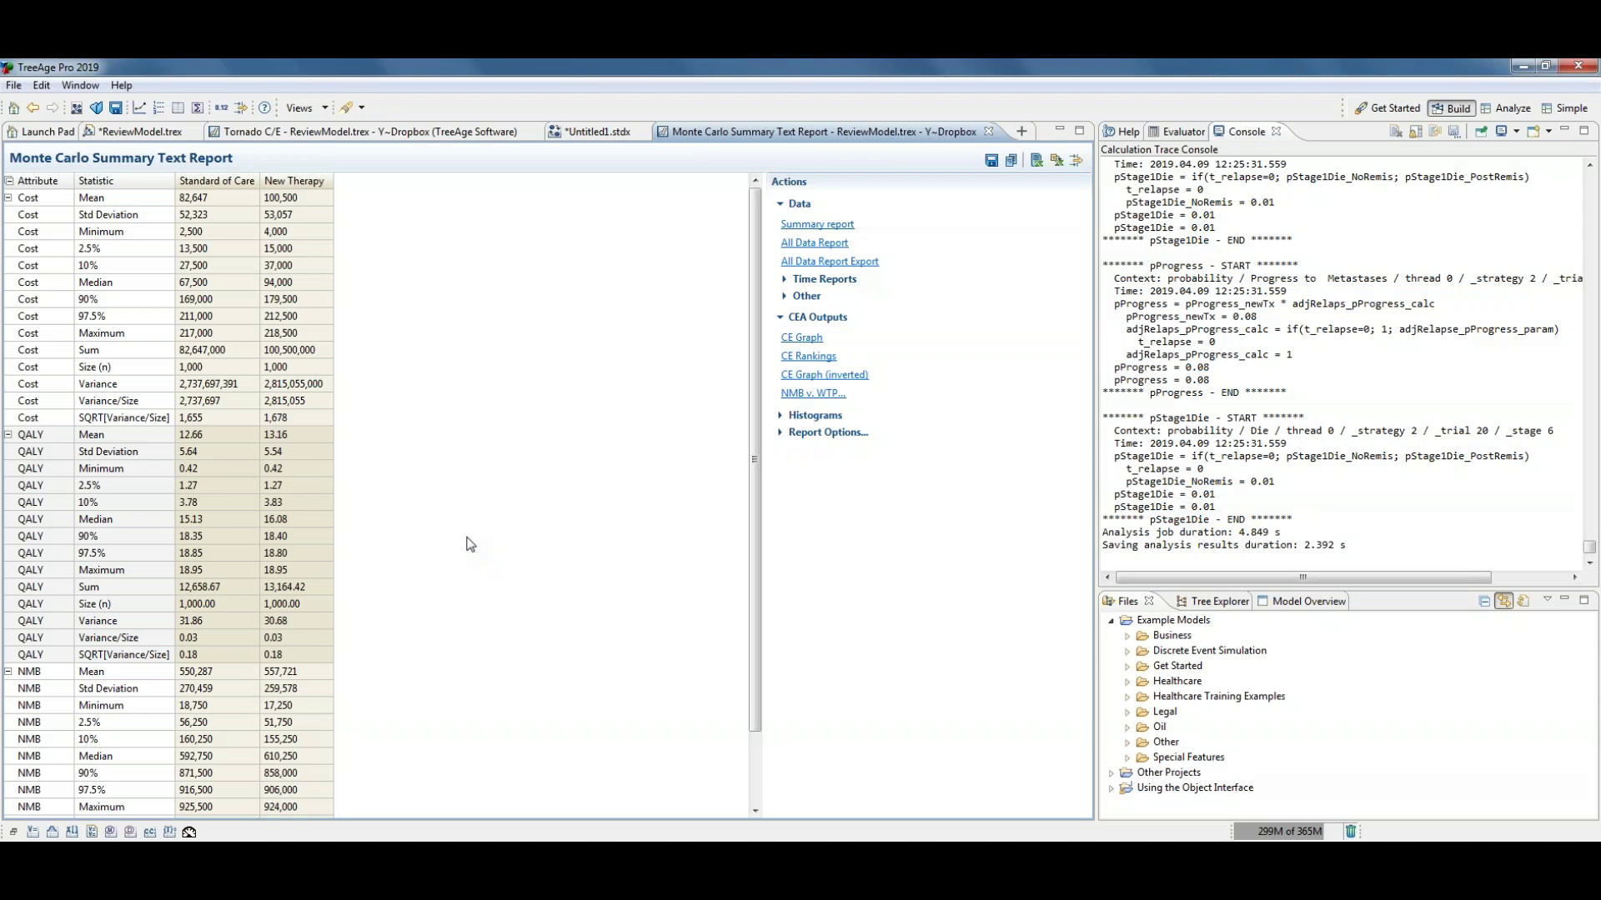
pyautogui.click(787, 284)
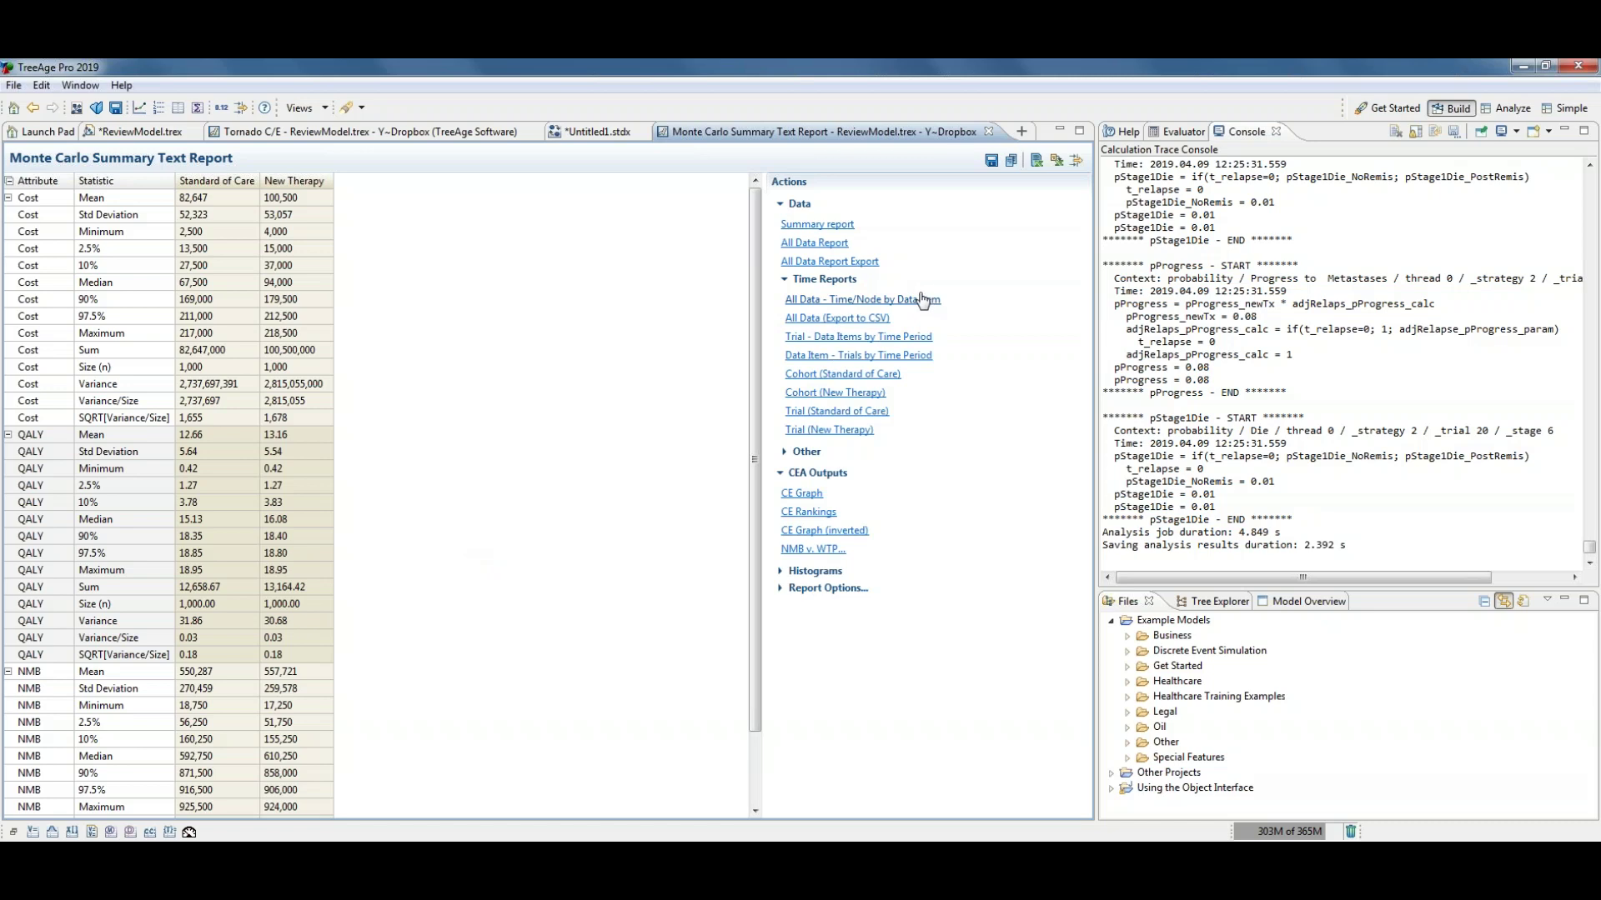
pyautogui.click(857, 401)
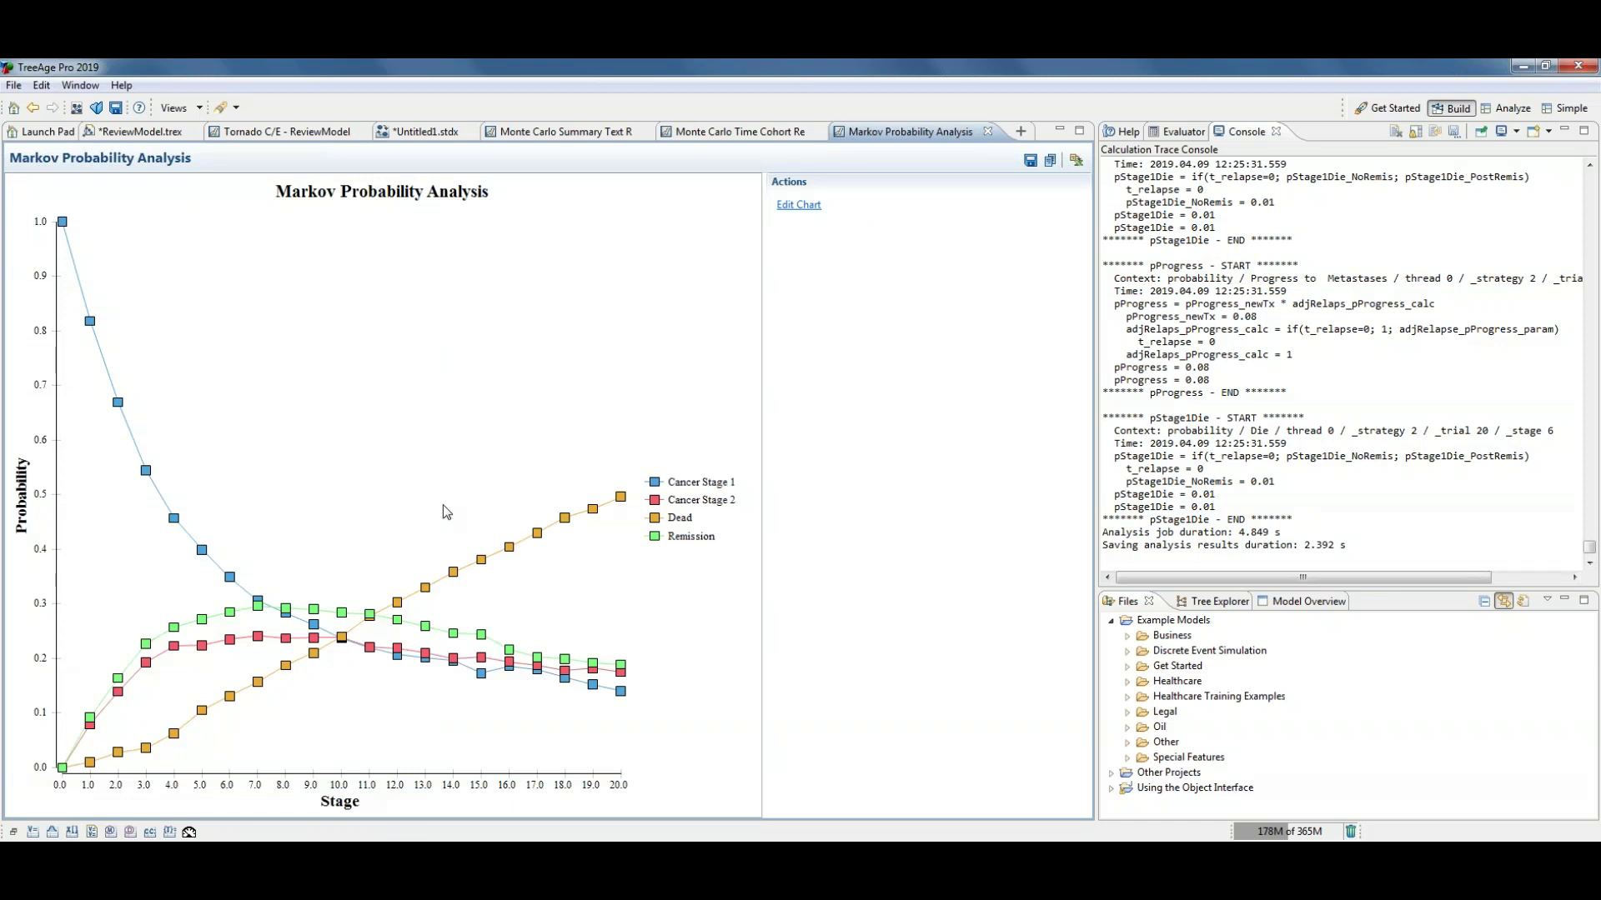
# Step: Review the time reports offered in the Monte Carlo summary report and return to the Markov Probability Analysis chart
pyautogui.click(602, 134)
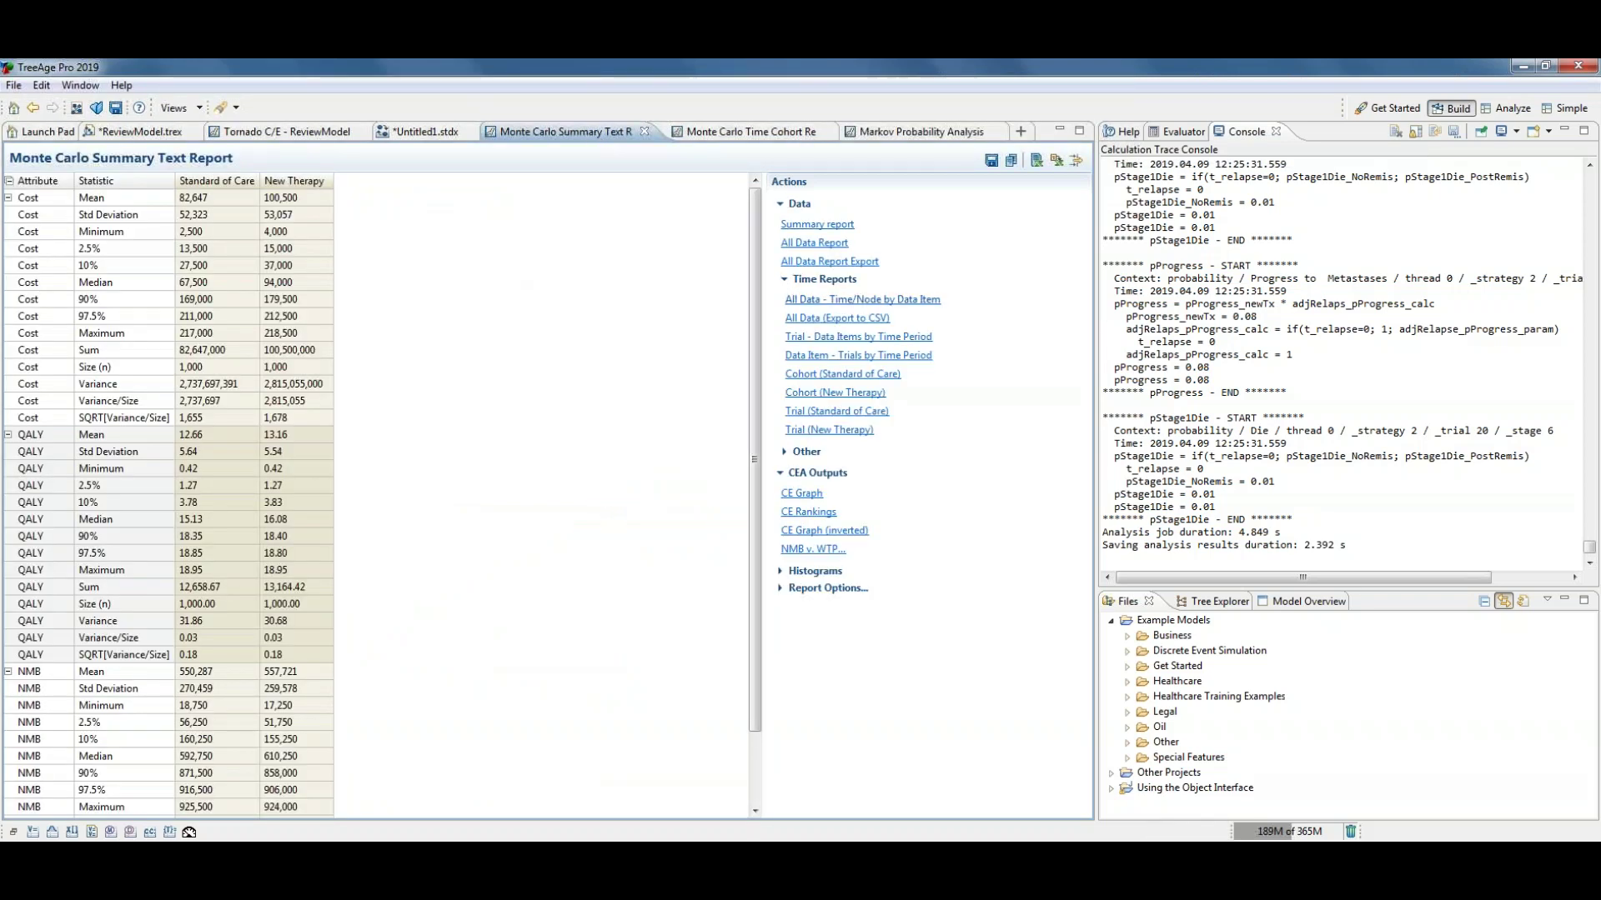
pyautogui.click(784, 284)
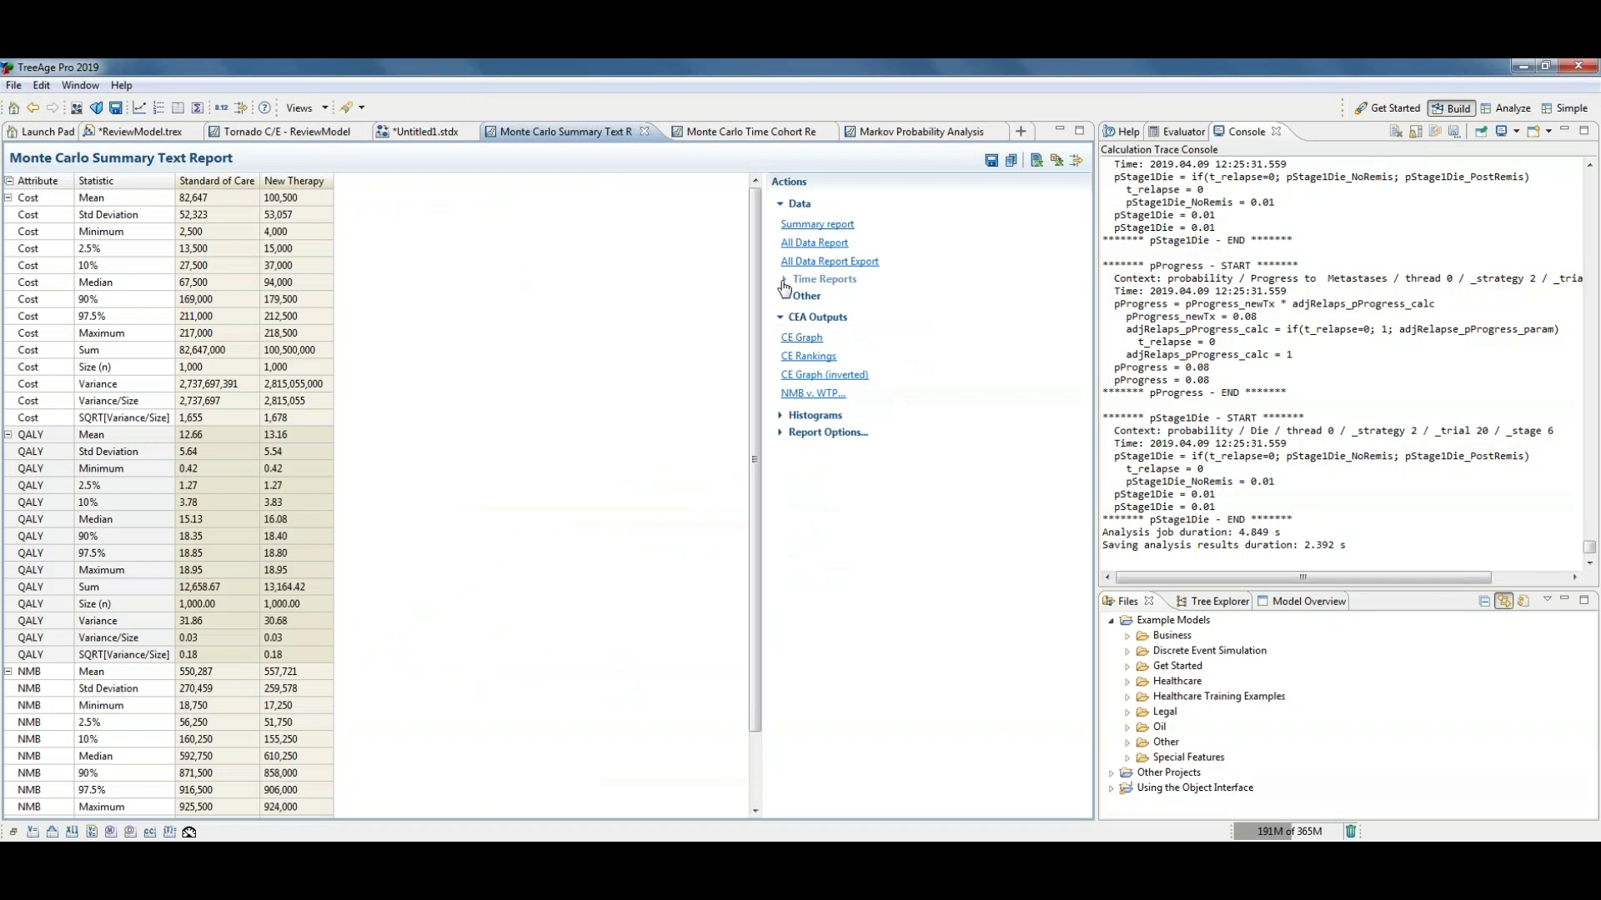
pyautogui.click(784, 284)
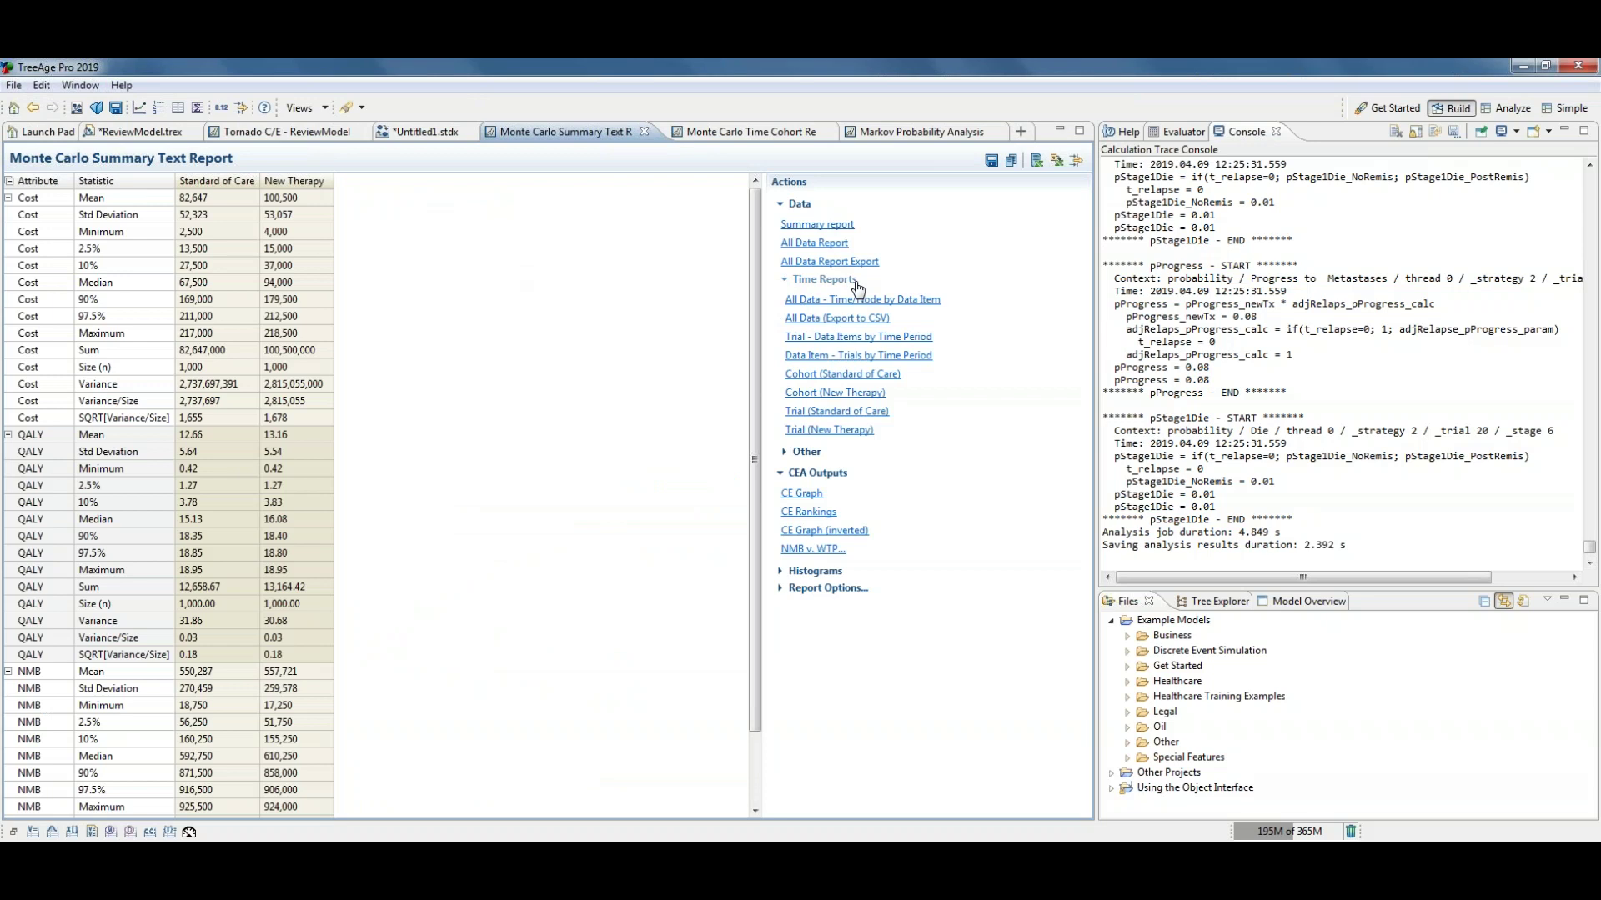
pyautogui.click(893, 133)
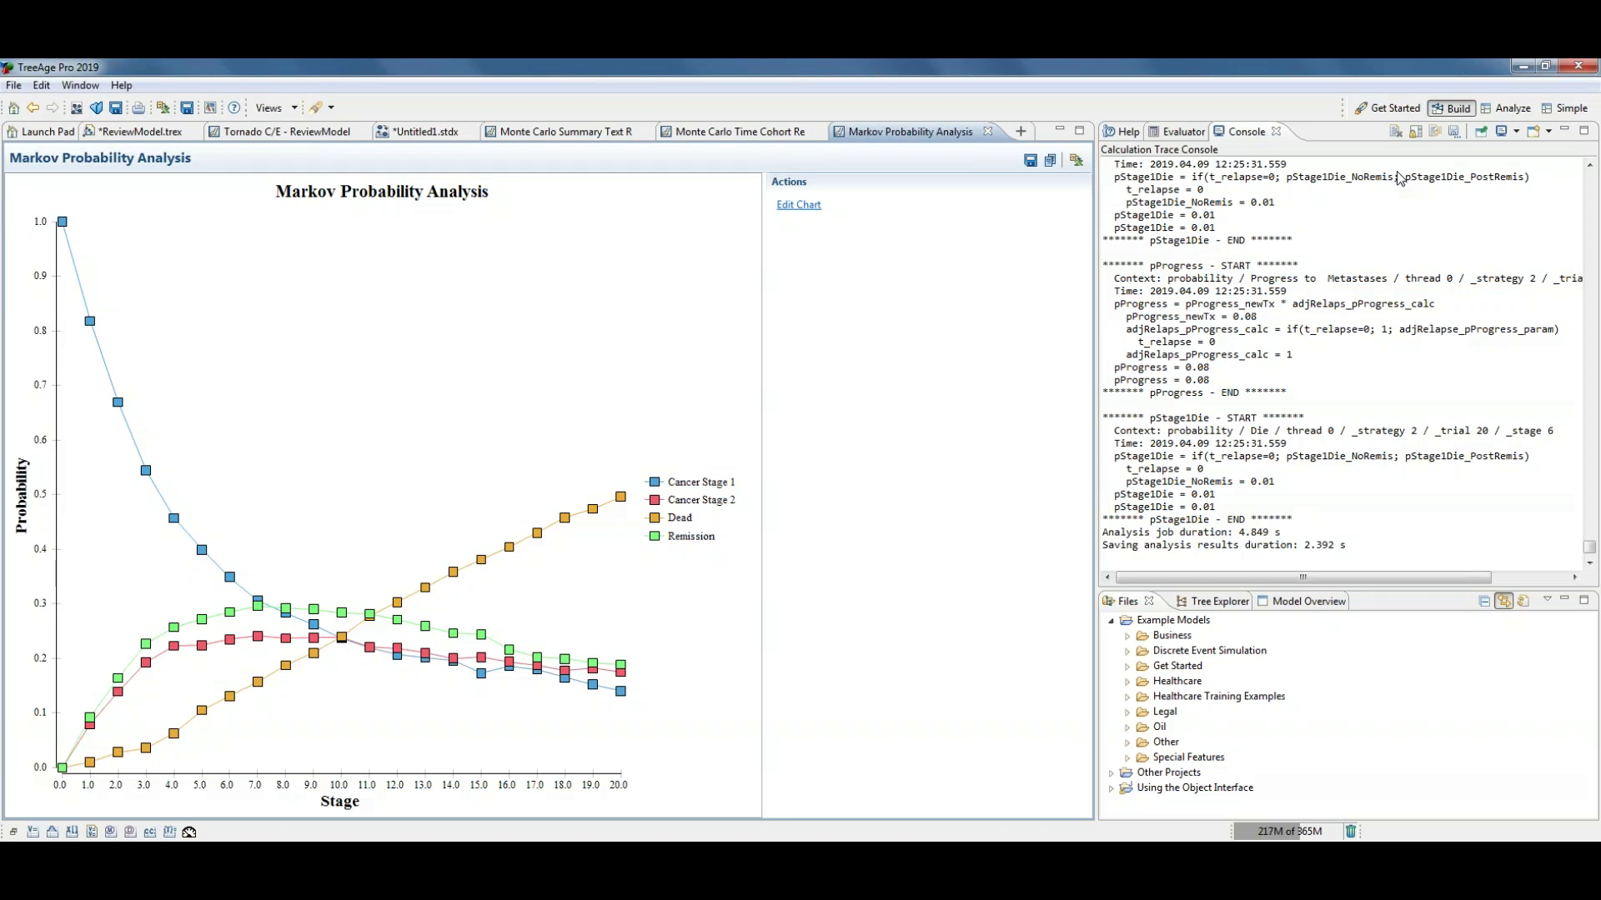
# Step: Review the ReviewModel tree's Debugging/Calculation Trace Console preferences, apply them, and go to the start of the calculation trace
pyautogui.click(140, 134)
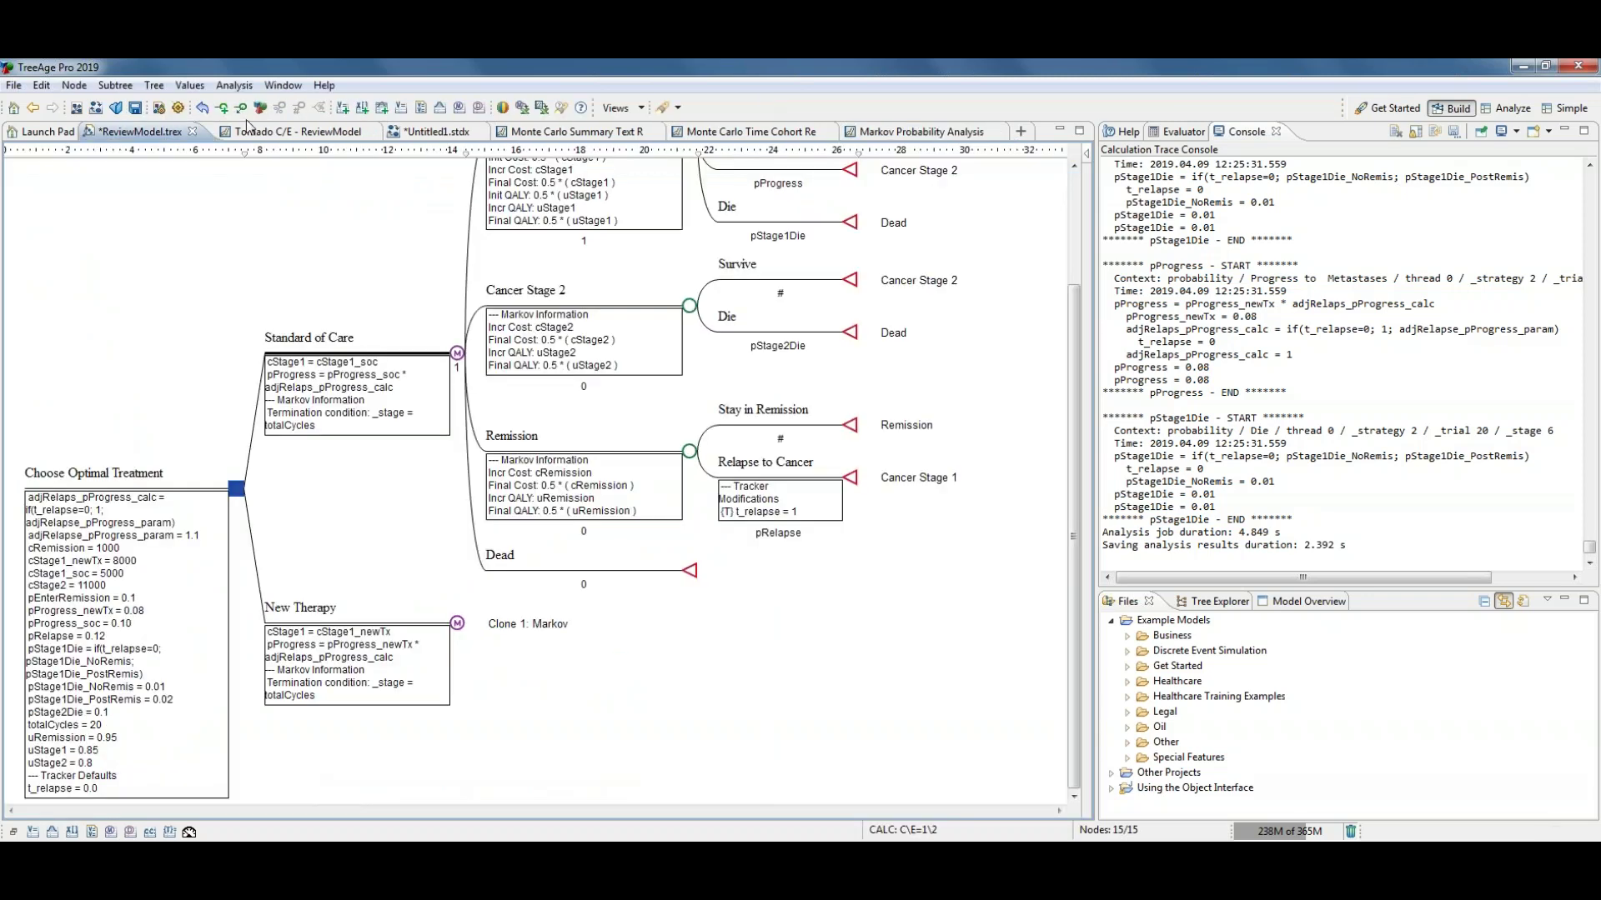
pyautogui.click(157, 109)
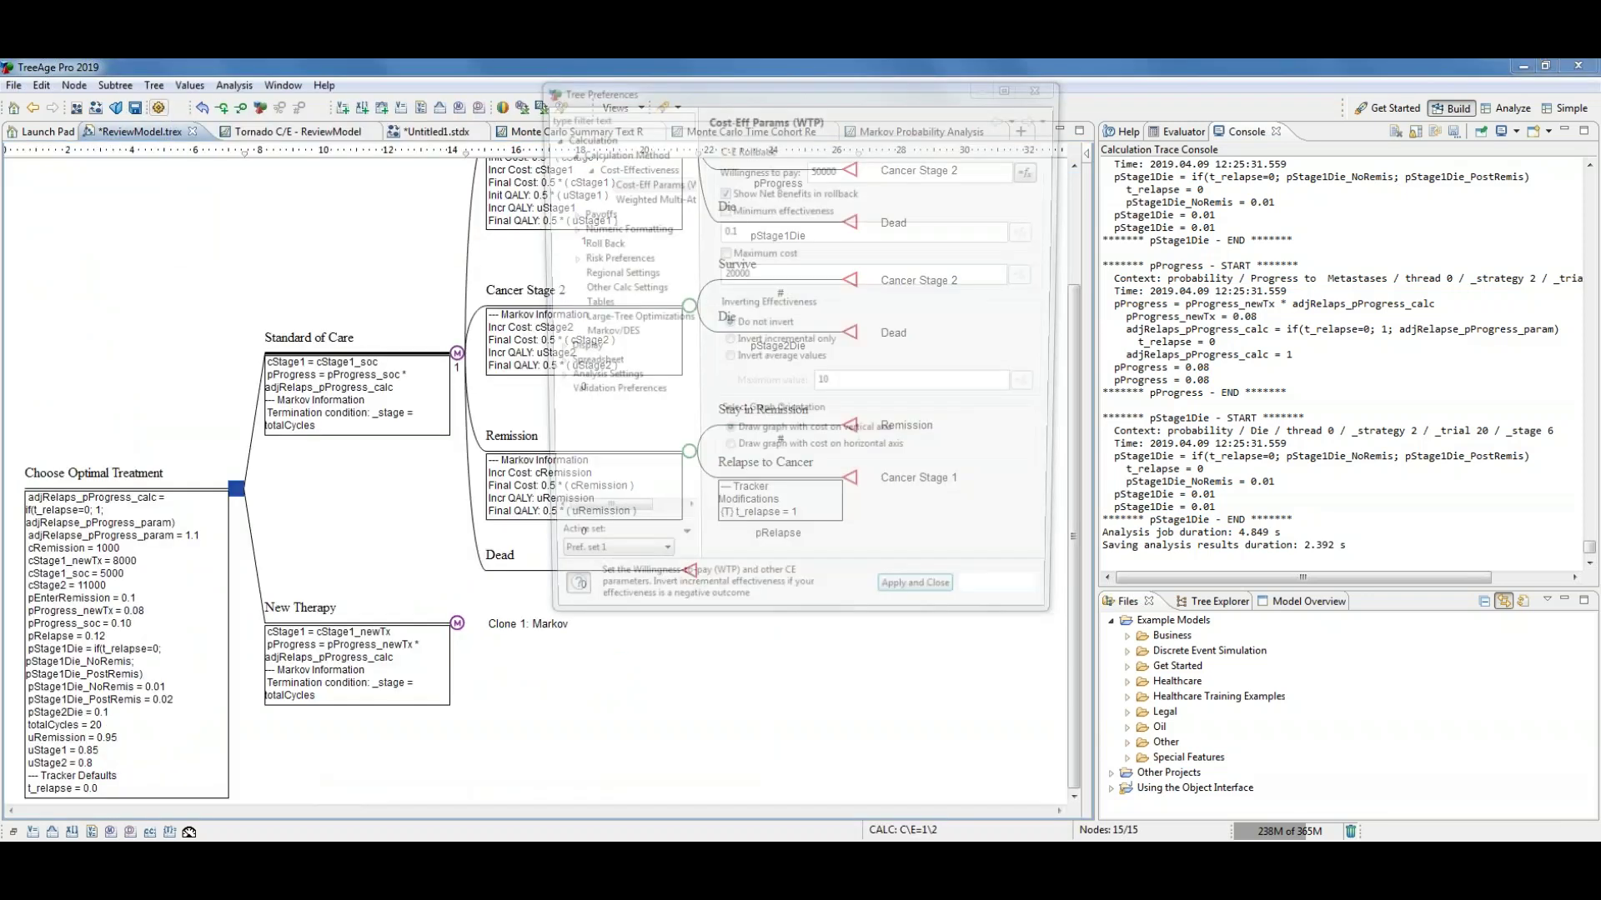
pyautogui.click(386, 391)
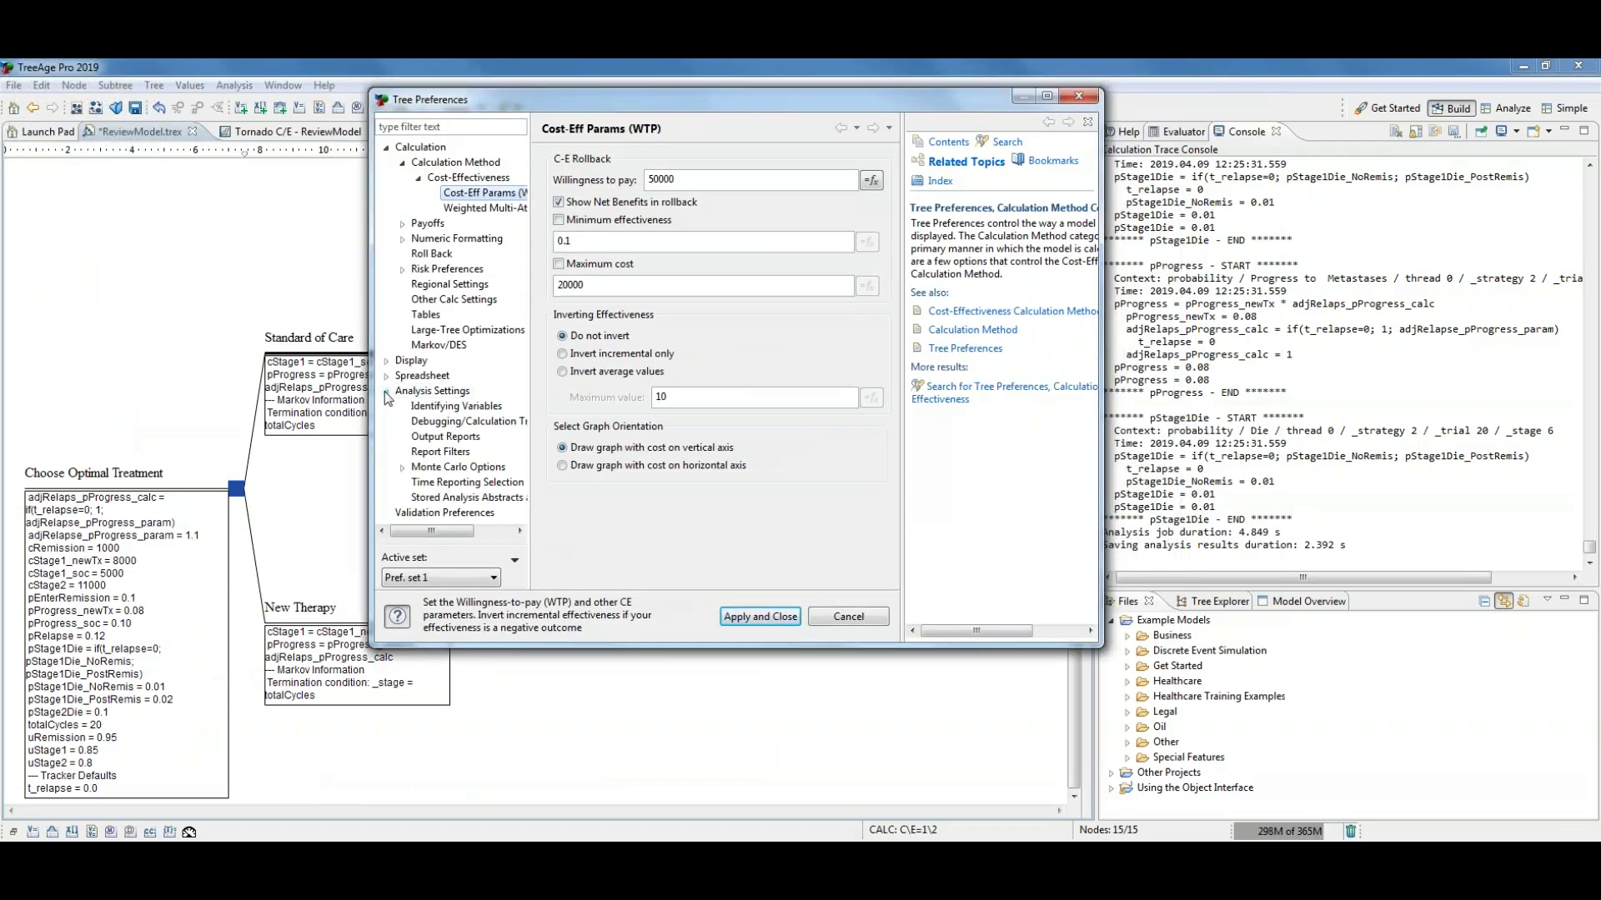
pyautogui.click(492, 422)
pyautogui.moveTo(535, 361); pyautogui.dragTo(567, 360)
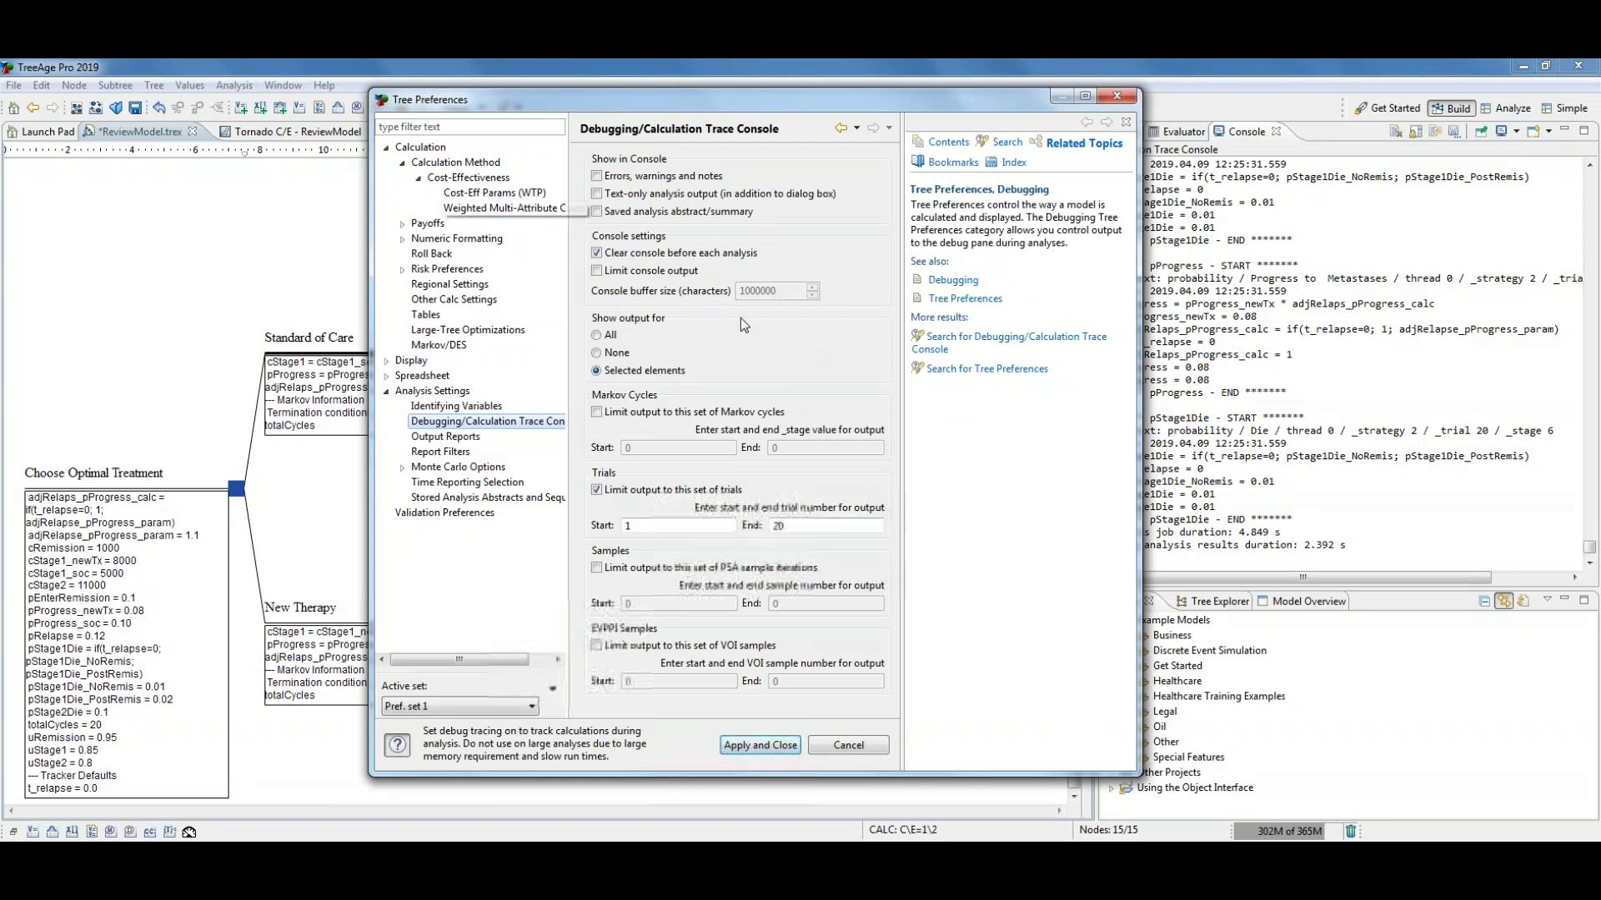
pyautogui.click(757, 746)
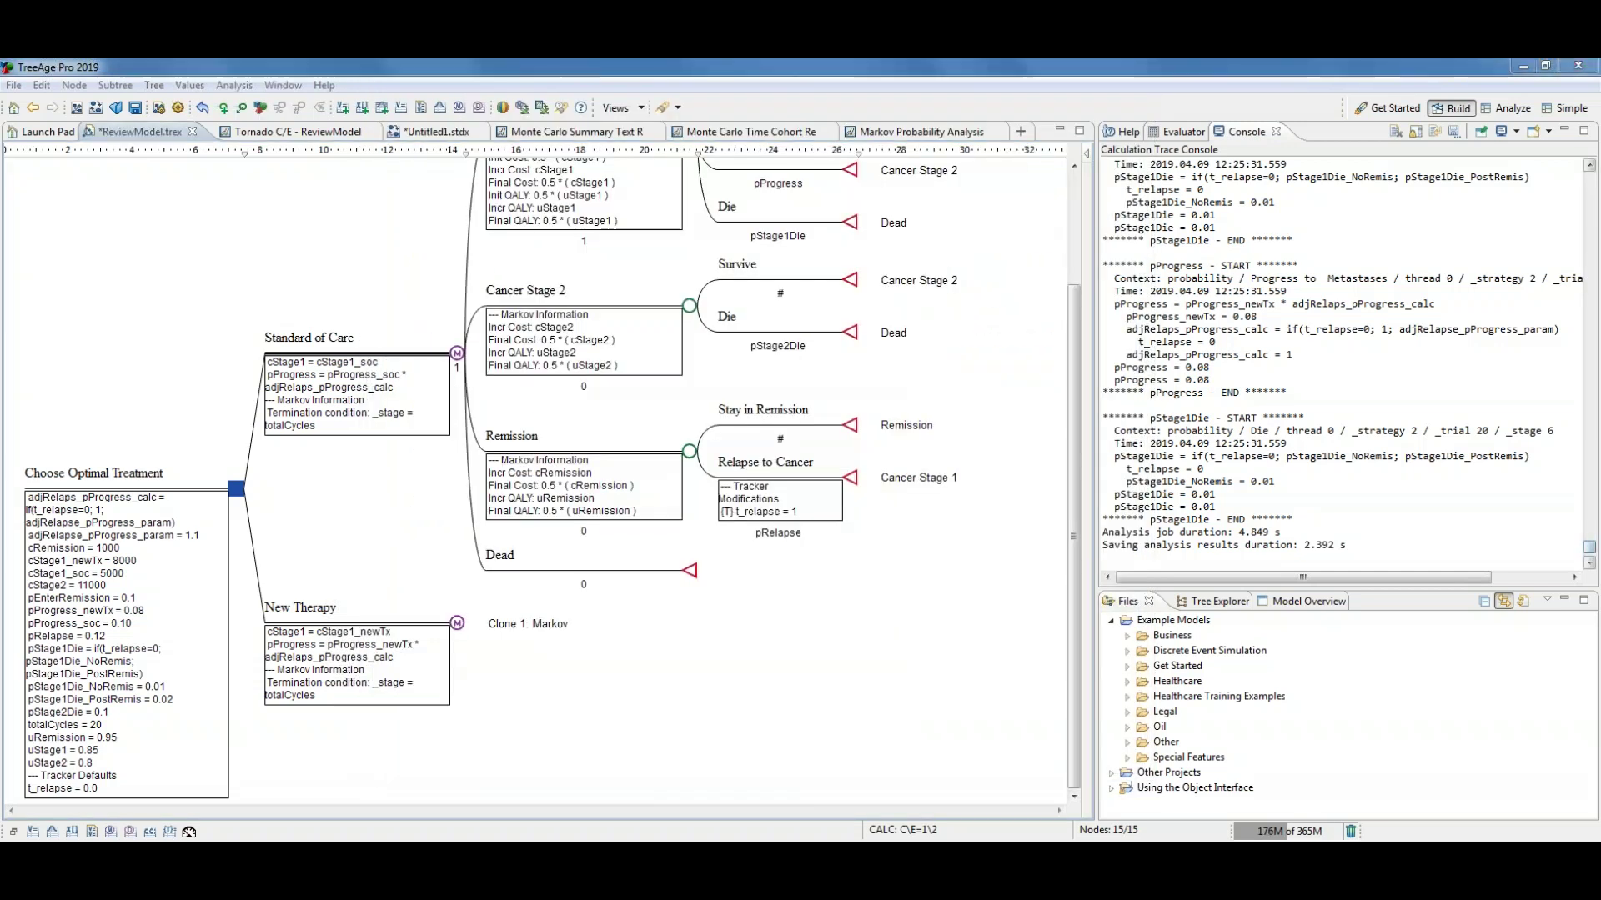
pyautogui.moveTo(1590, 550); pyautogui.dragTo(1589, 171)
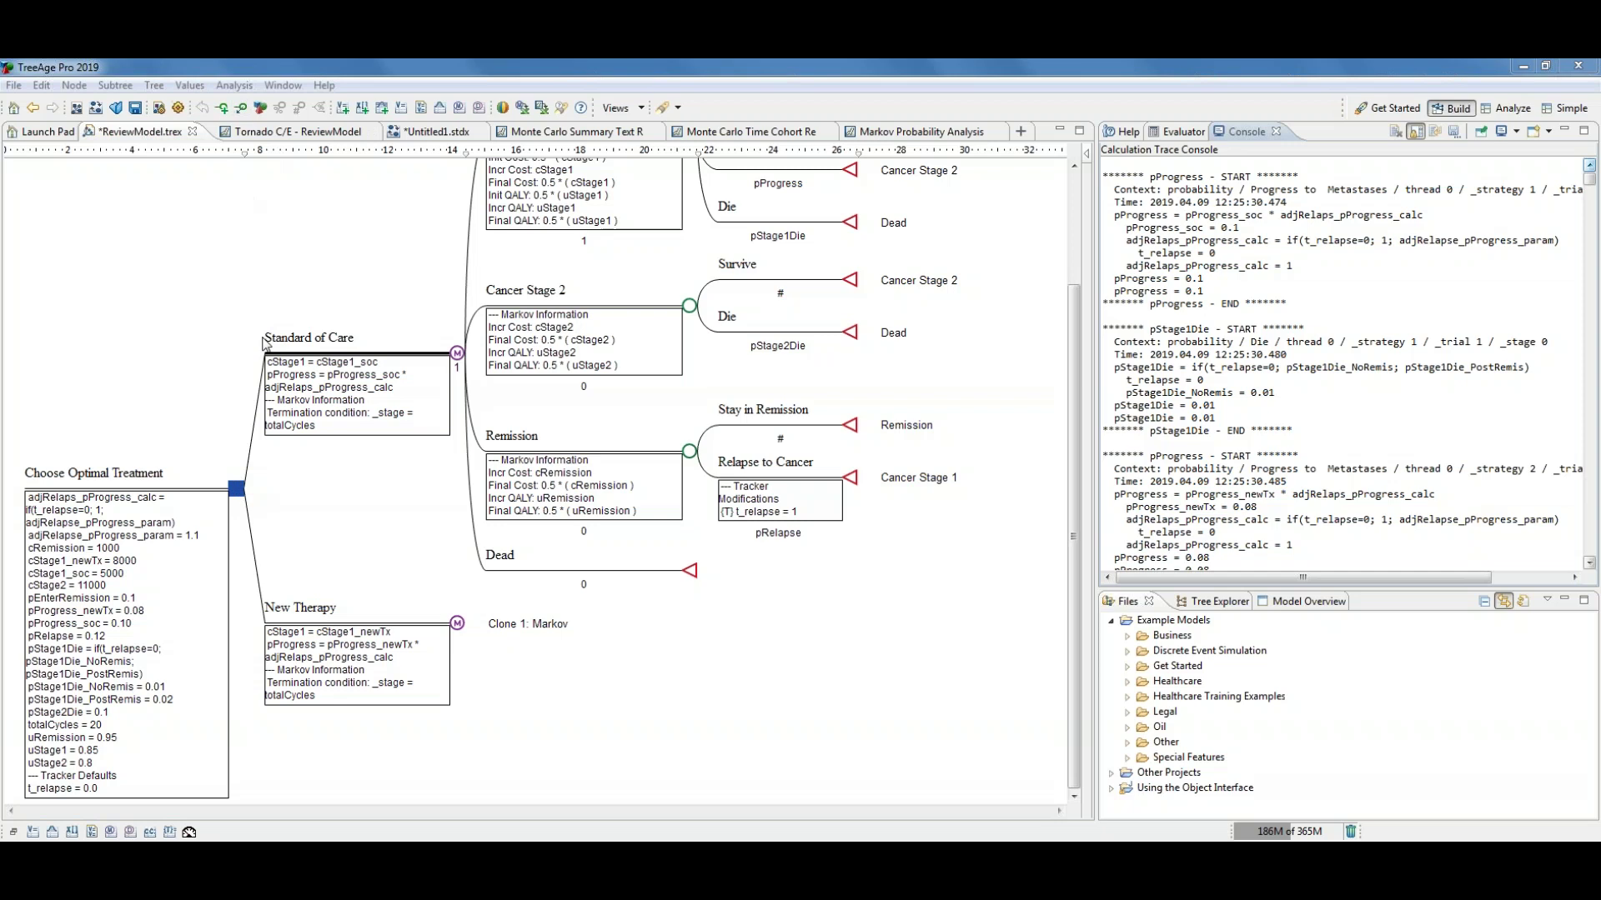
# Step: Review the variable ranges and microsimulation option in the Tornado Diagram sensitivity analysis setup, and close it without running
pyautogui.click(231, 87)
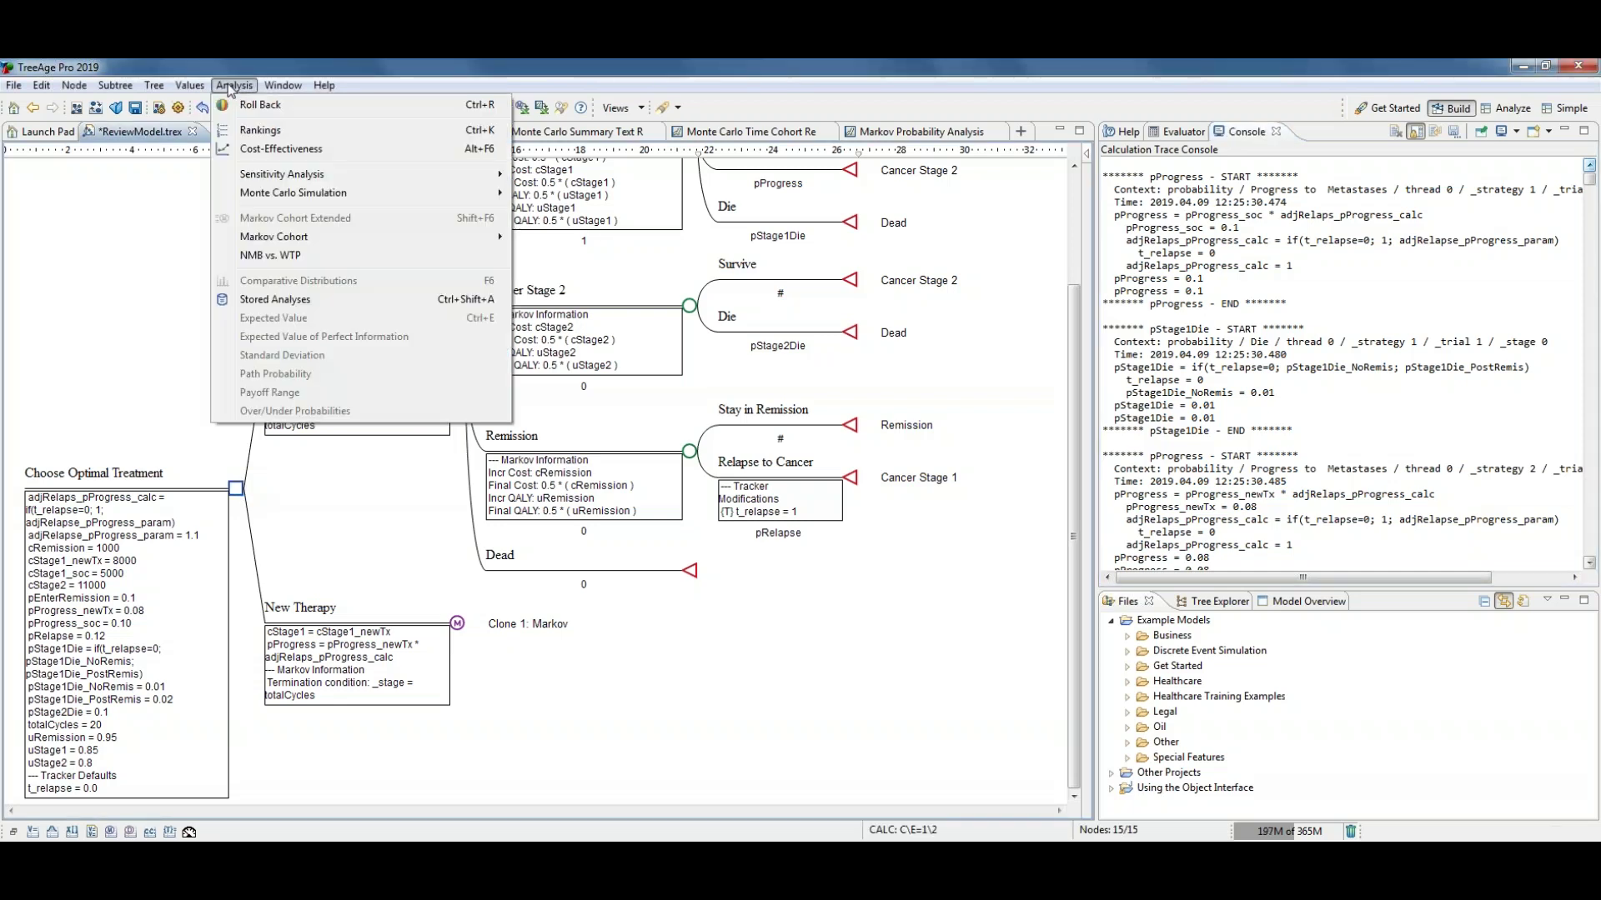
pyautogui.moveTo(305, 174)
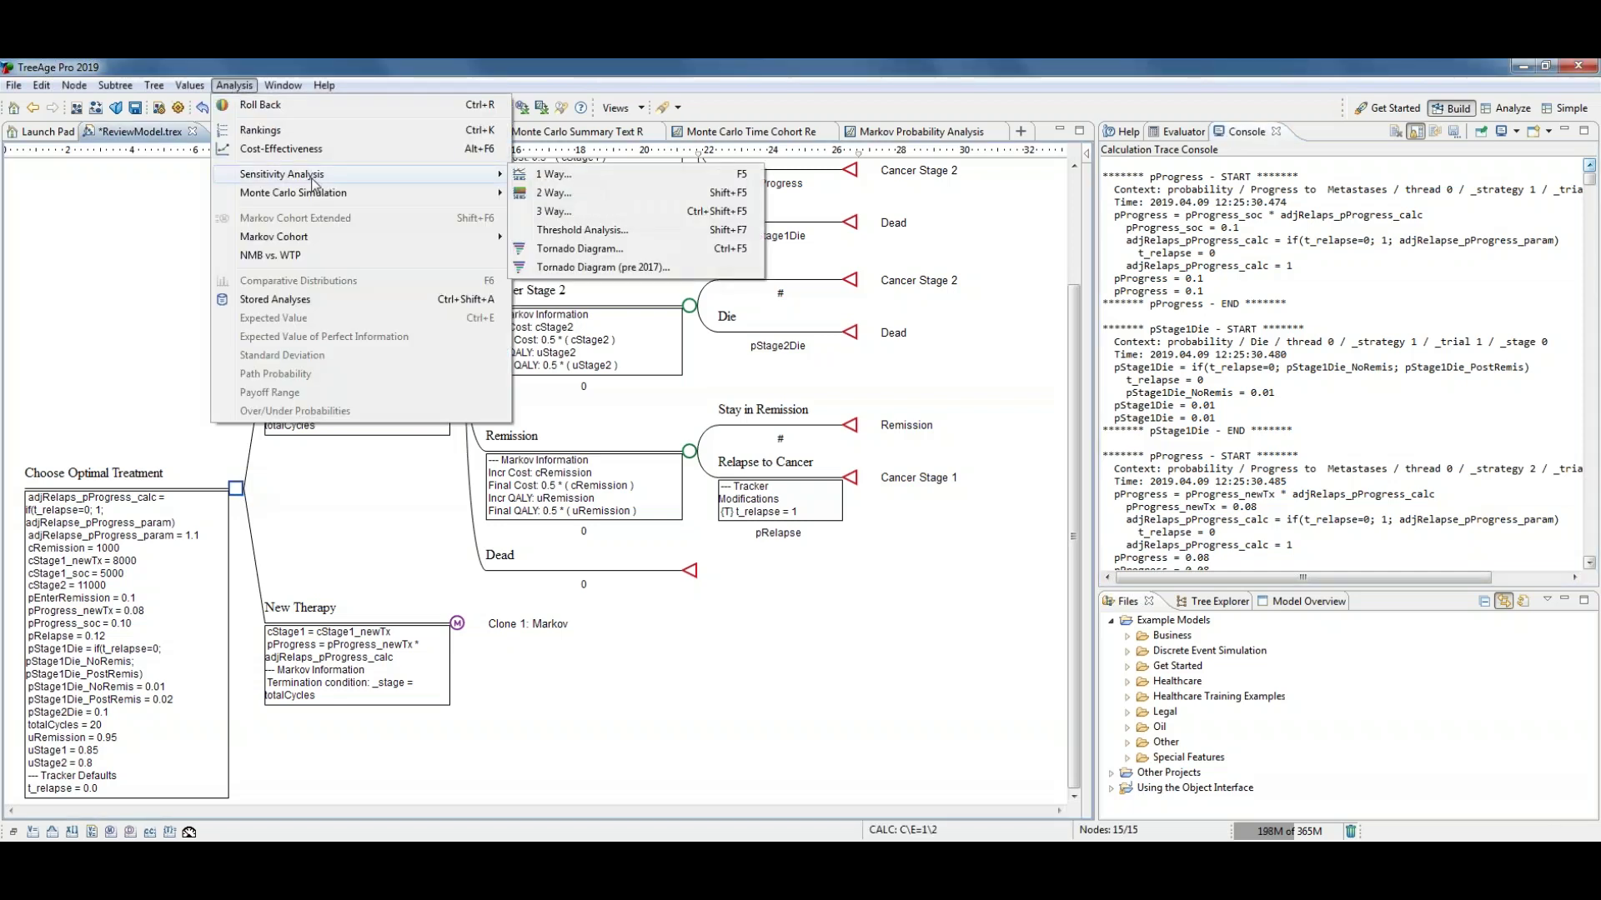
pyautogui.click(572, 250)
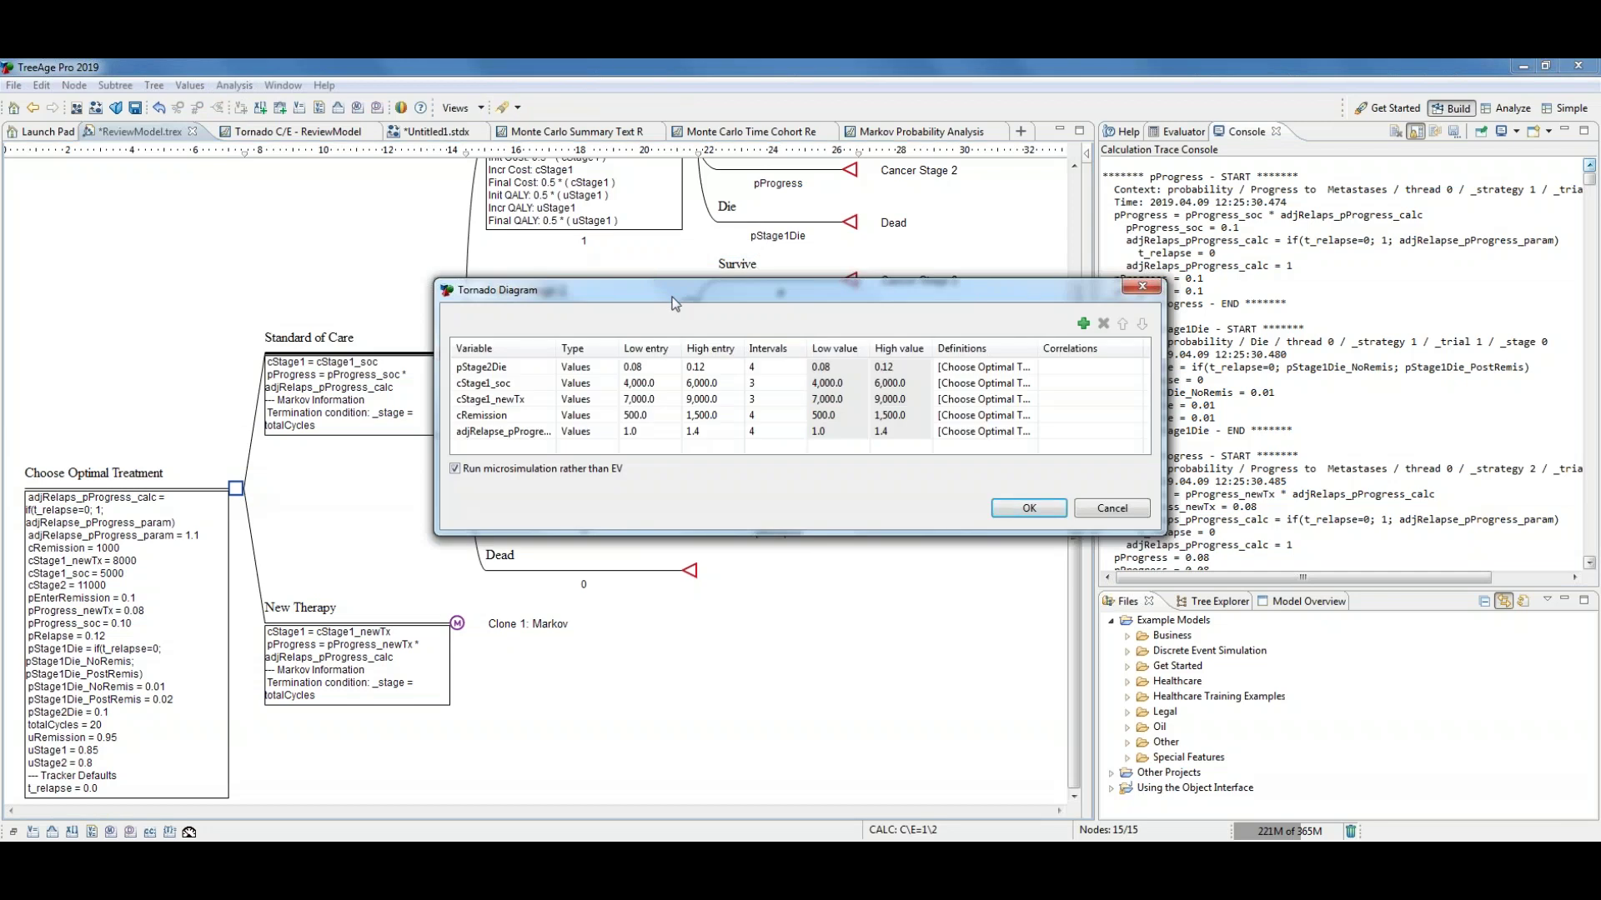
pyautogui.moveTo(569, 286); pyautogui.dragTo(459, 254)
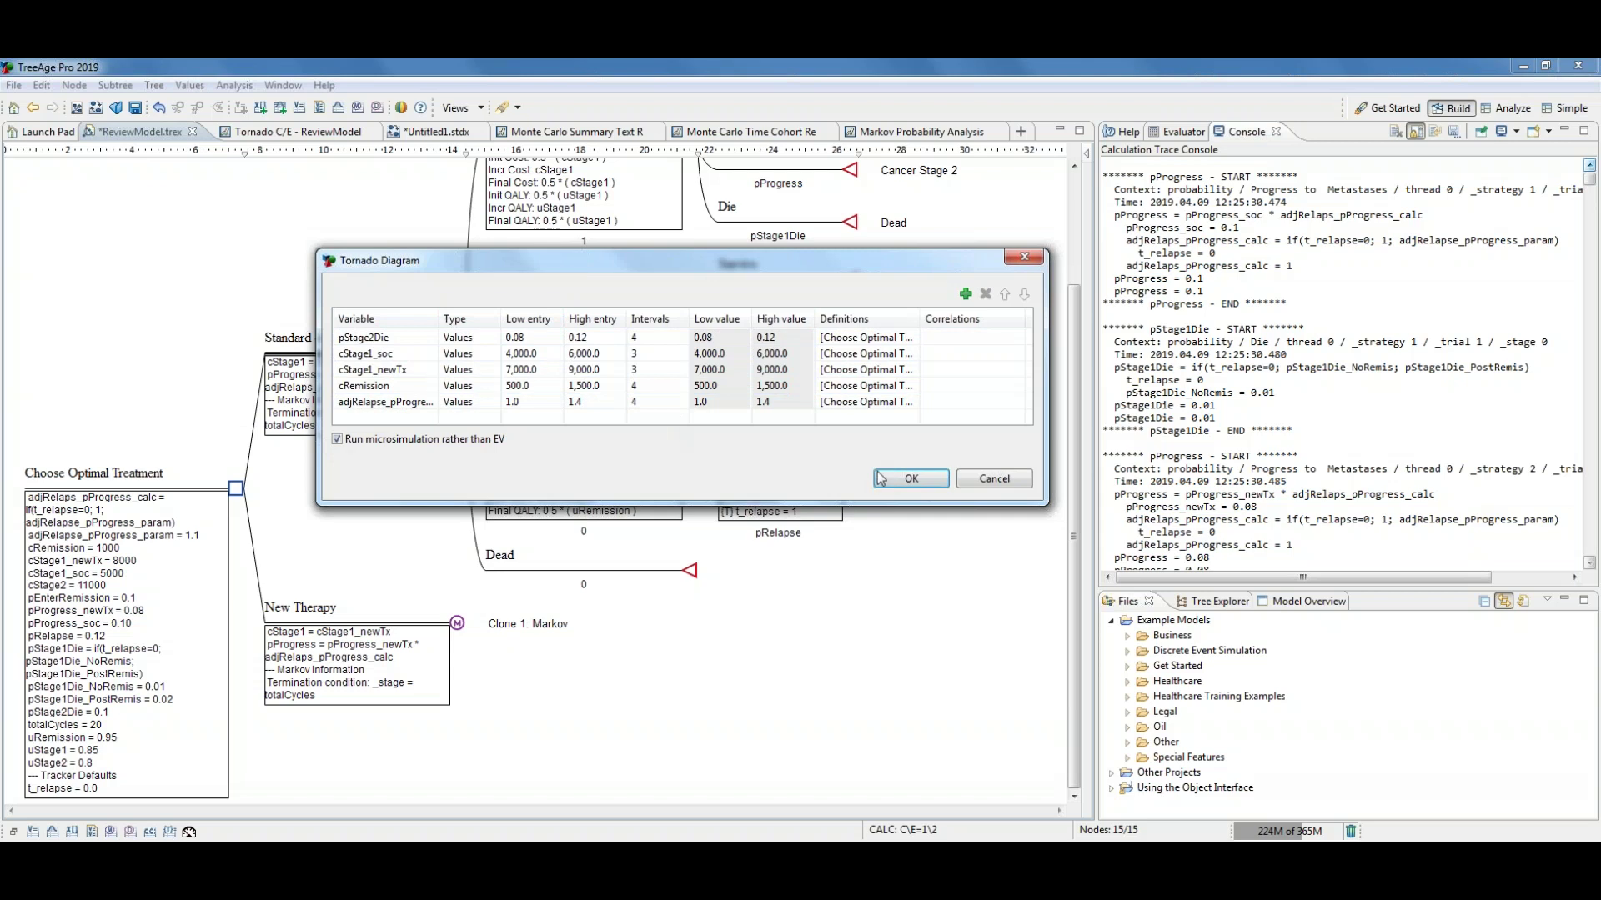
pyautogui.click(995, 479)
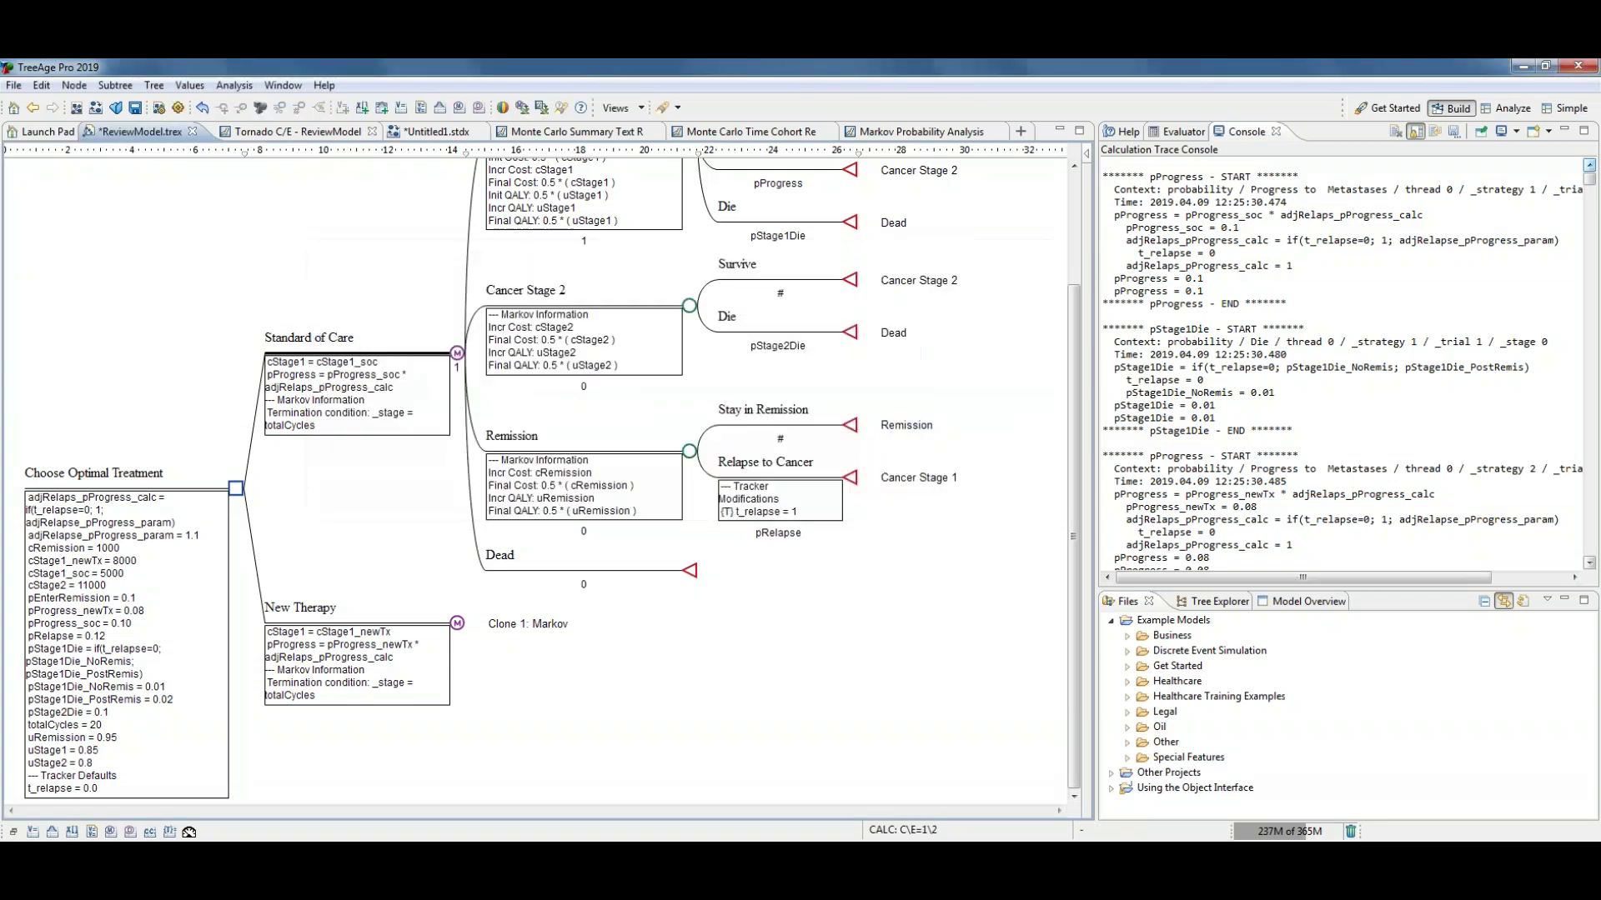
# Step: Open the ICER tornado report for Standard of Care vs. New Therapy, and return to the ReviewModel tree
pyautogui.click(297, 133)
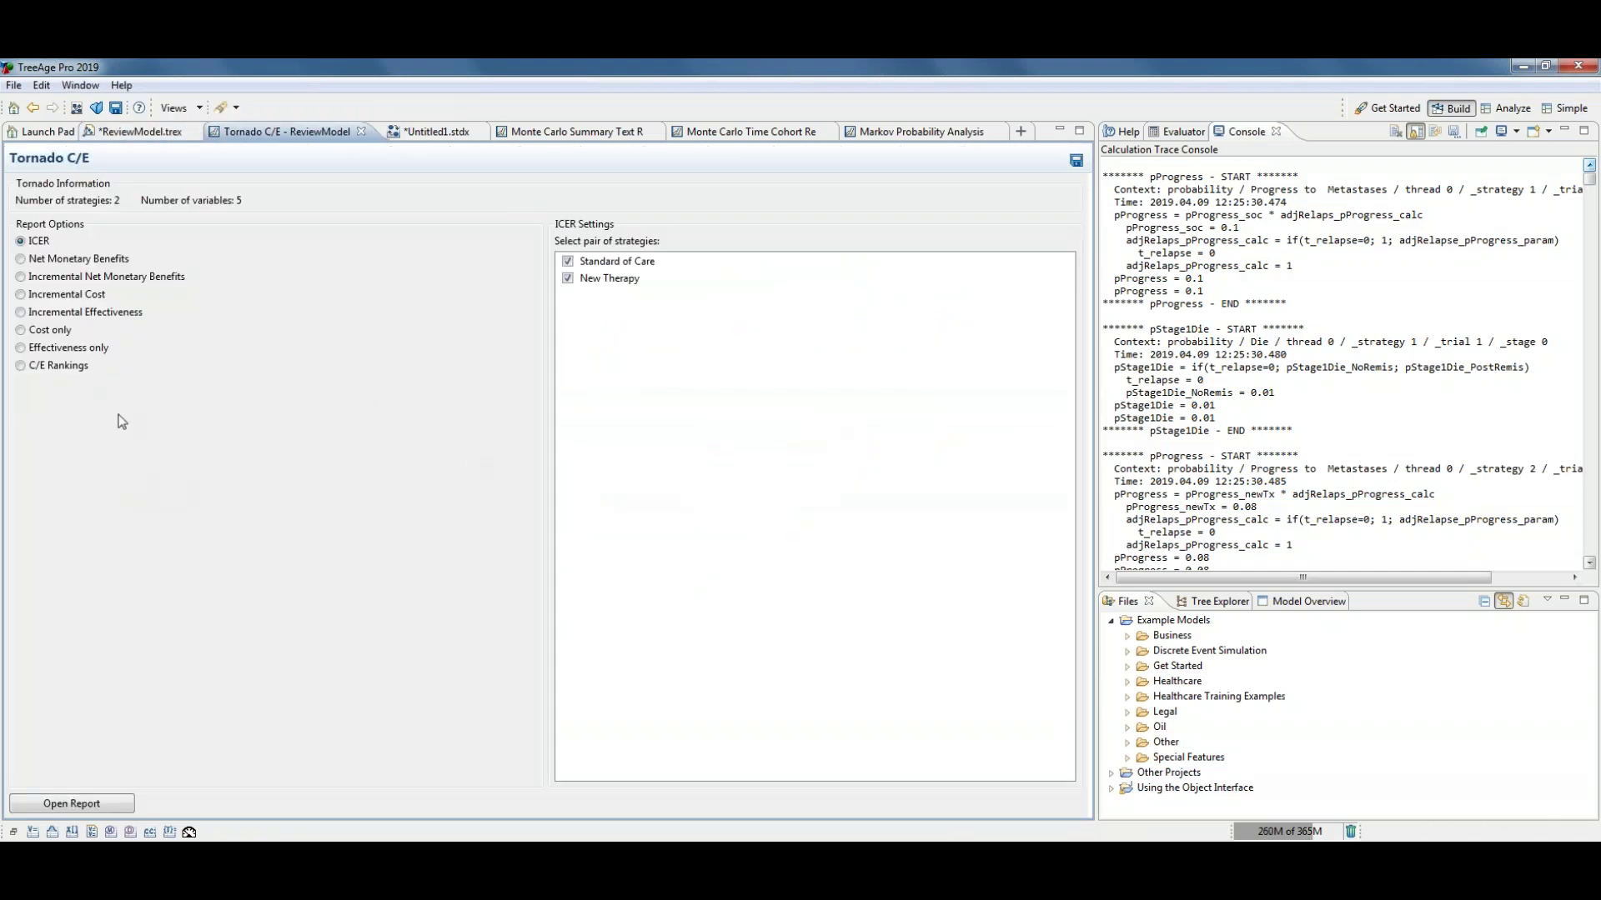
pyautogui.click(97, 804)
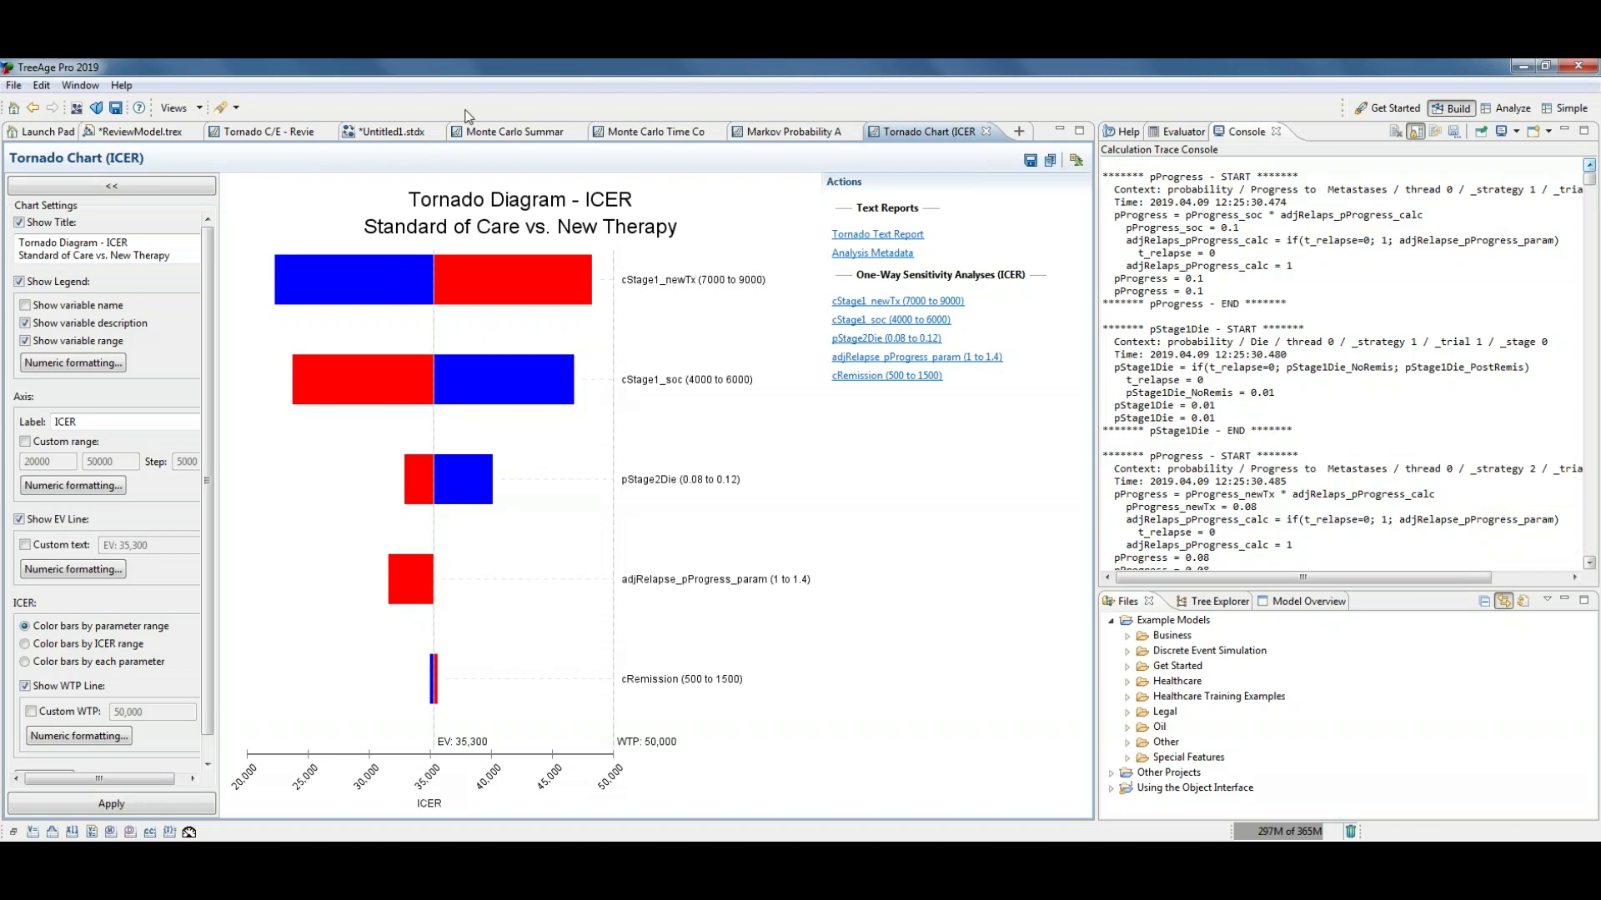
pyautogui.click(256, 134)
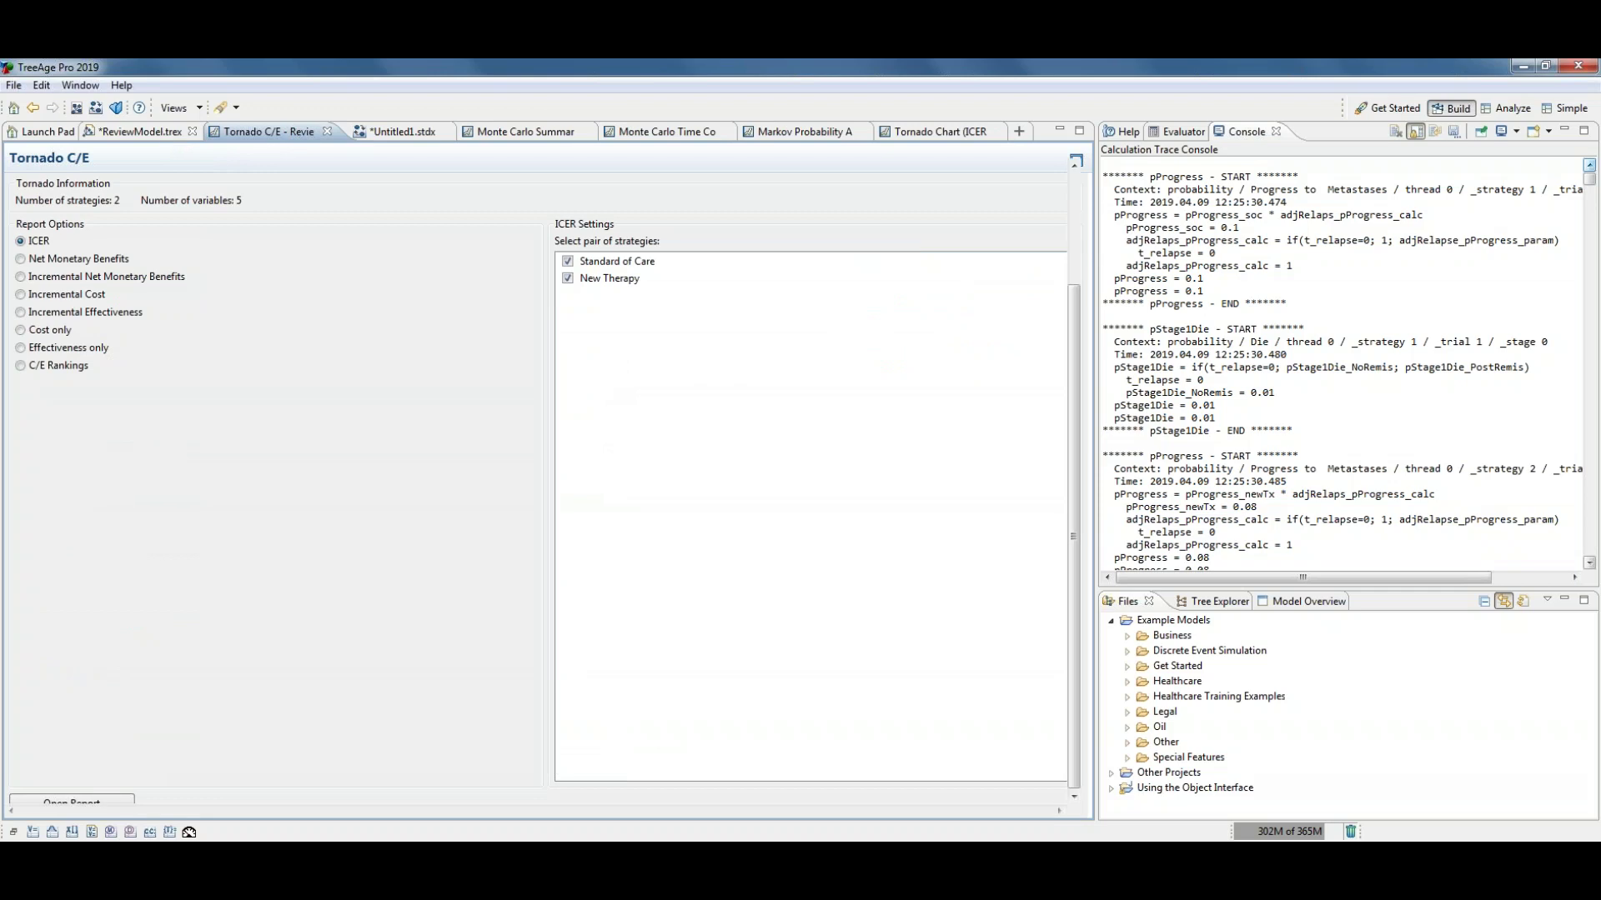
pyautogui.click(137, 132)
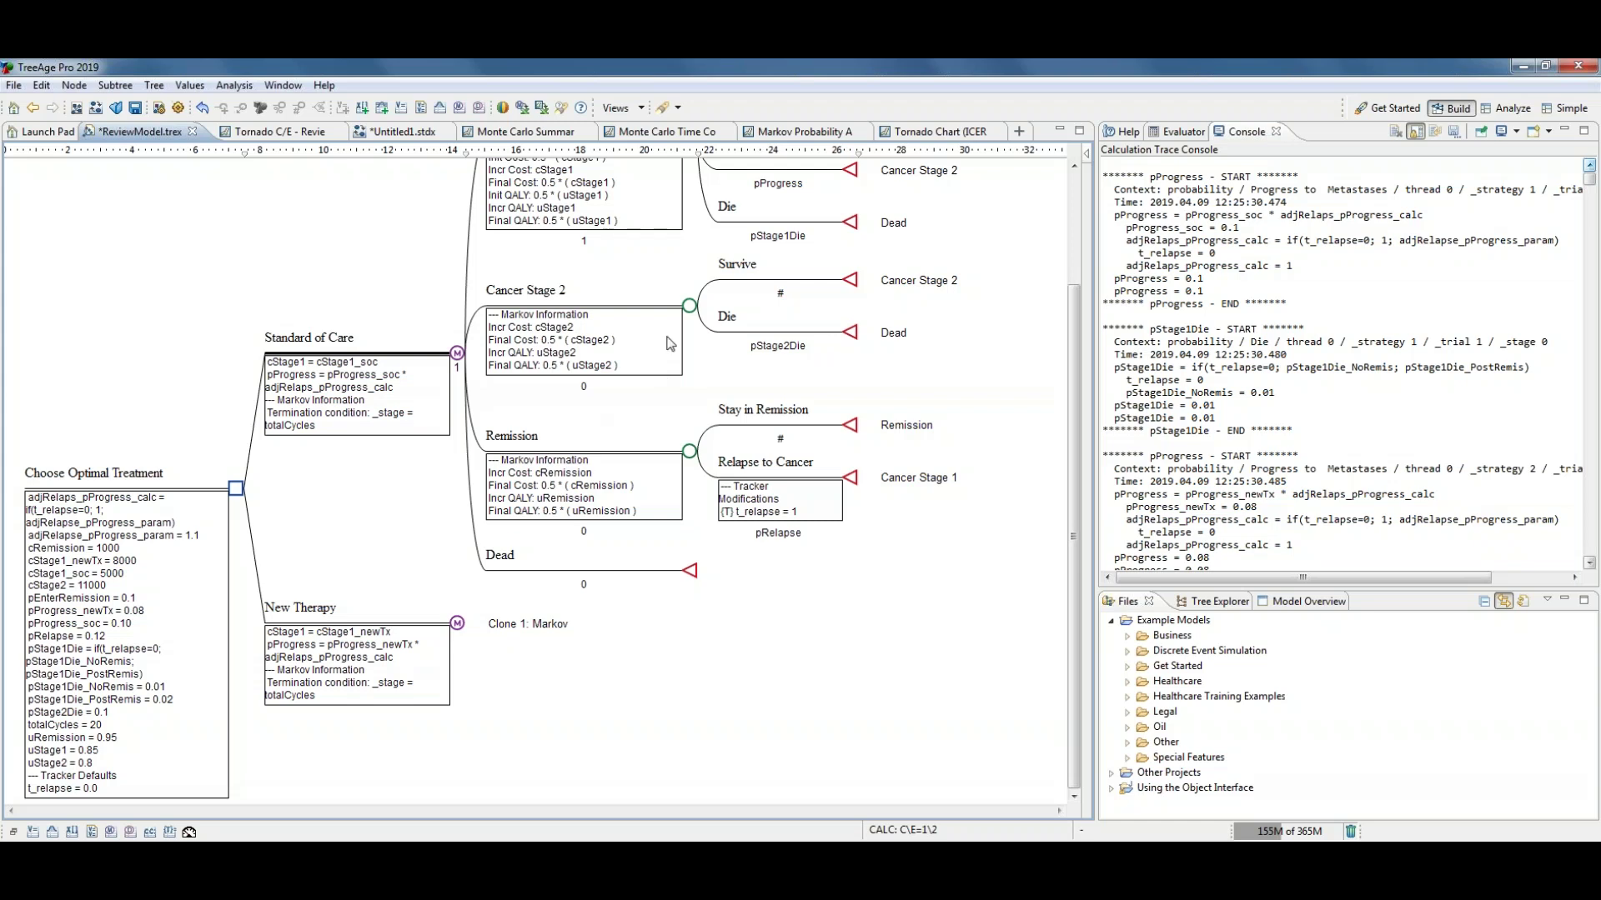
# Step: Review the model's Dashboard and the available Monte Carlo simulation types, and minimize the Dashboard view
pyautogui.click(13, 831)
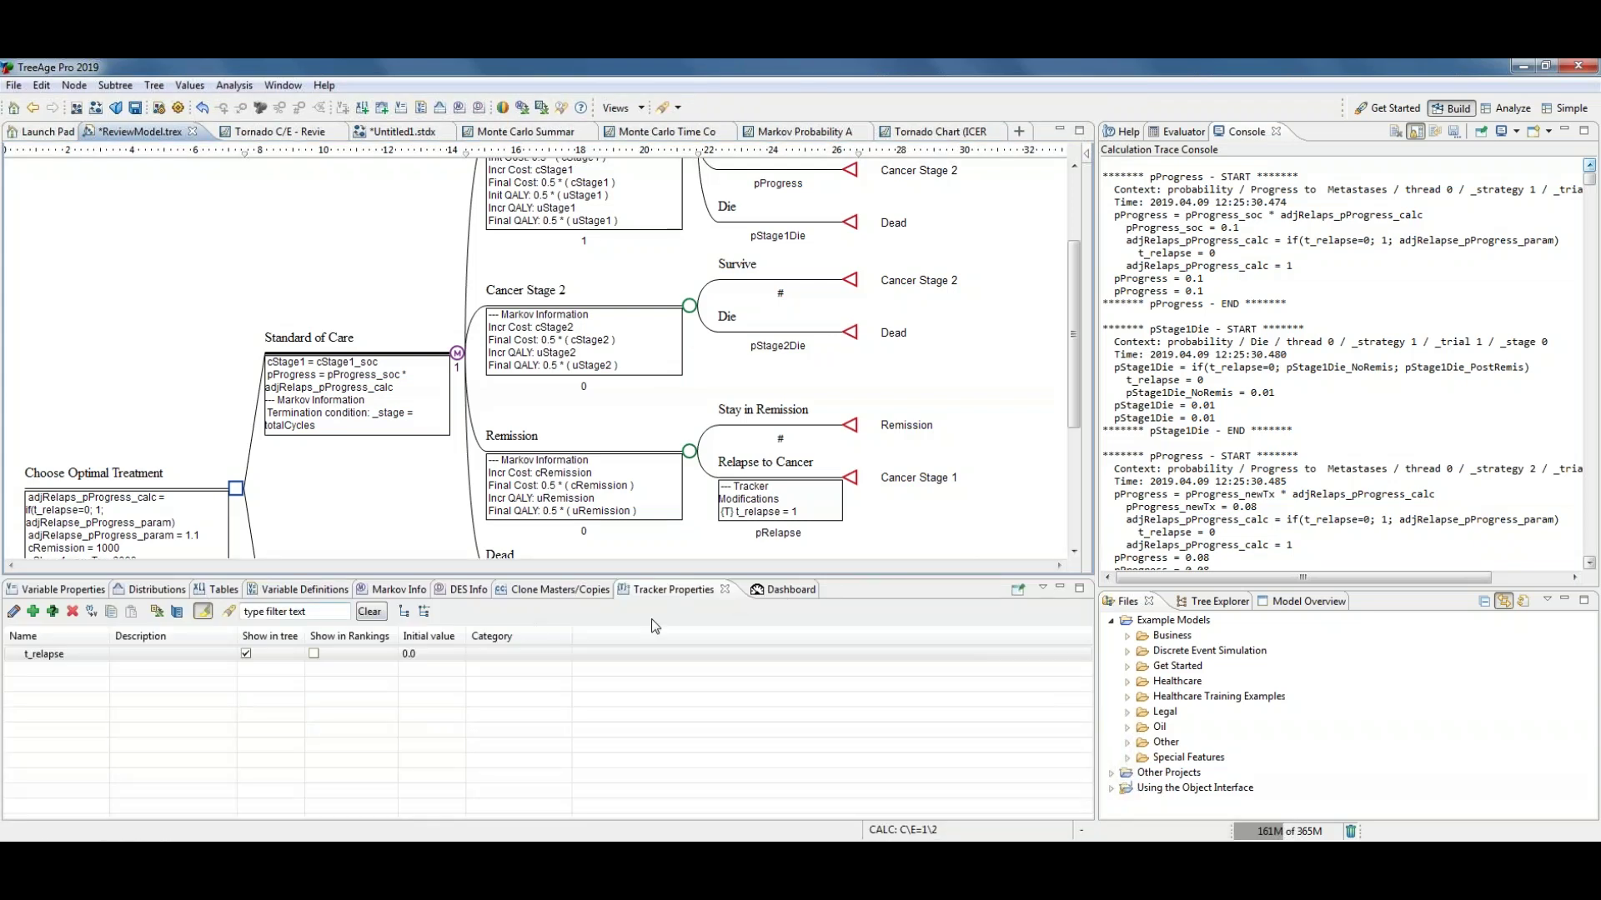
pyautogui.click(769, 590)
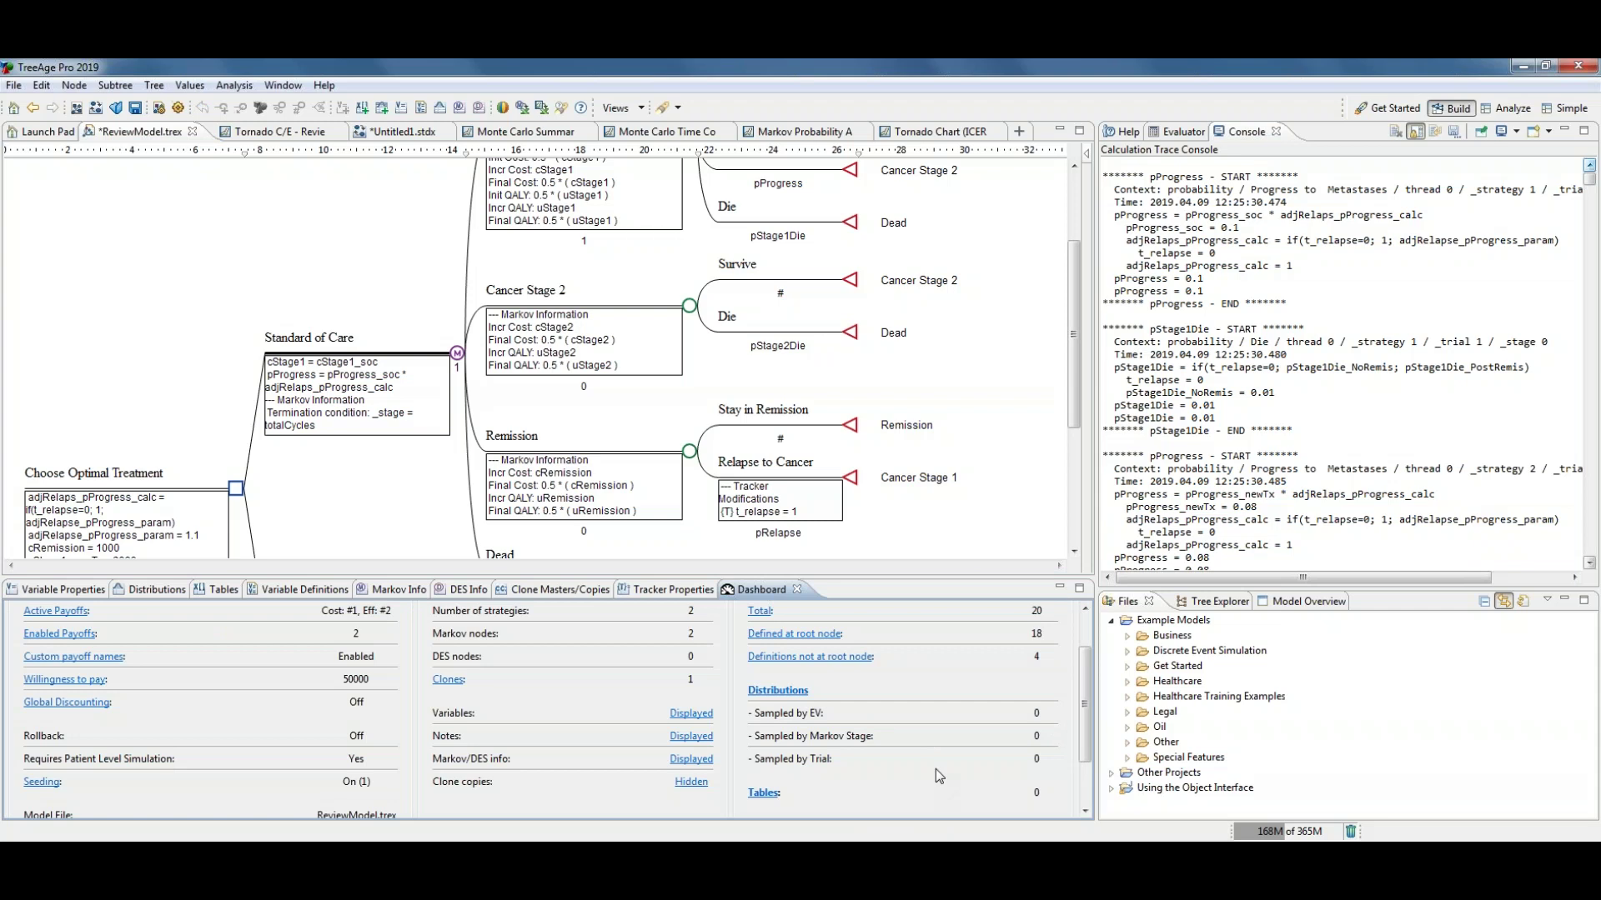
pyautogui.click(255, 240)
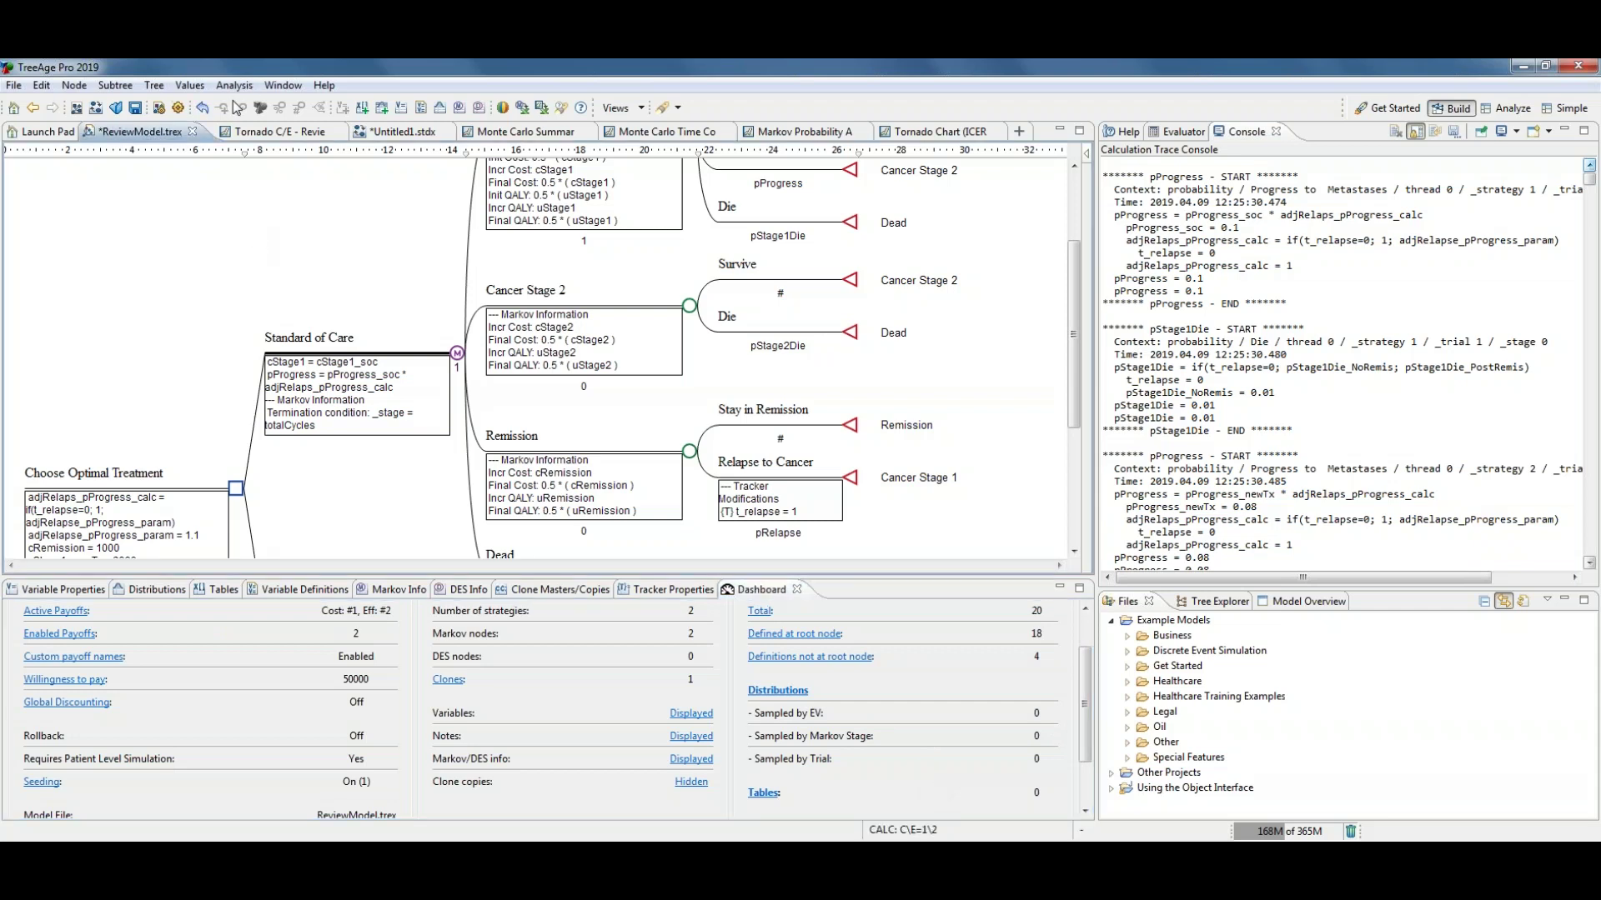
pyautogui.click(235, 85)
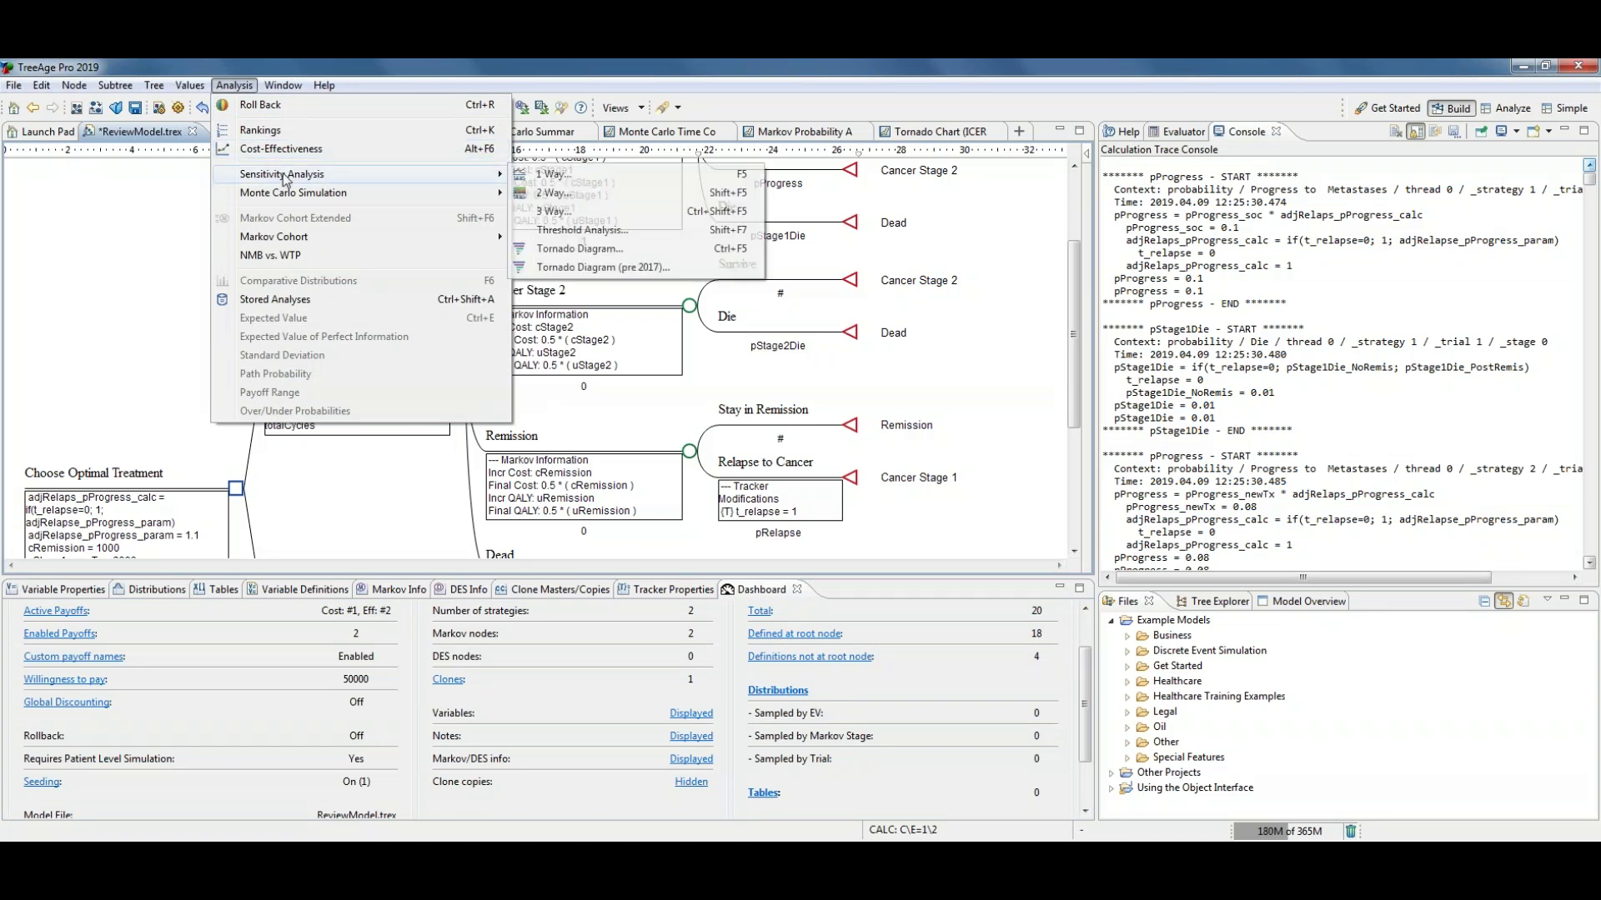
pyautogui.moveTo(284, 194)
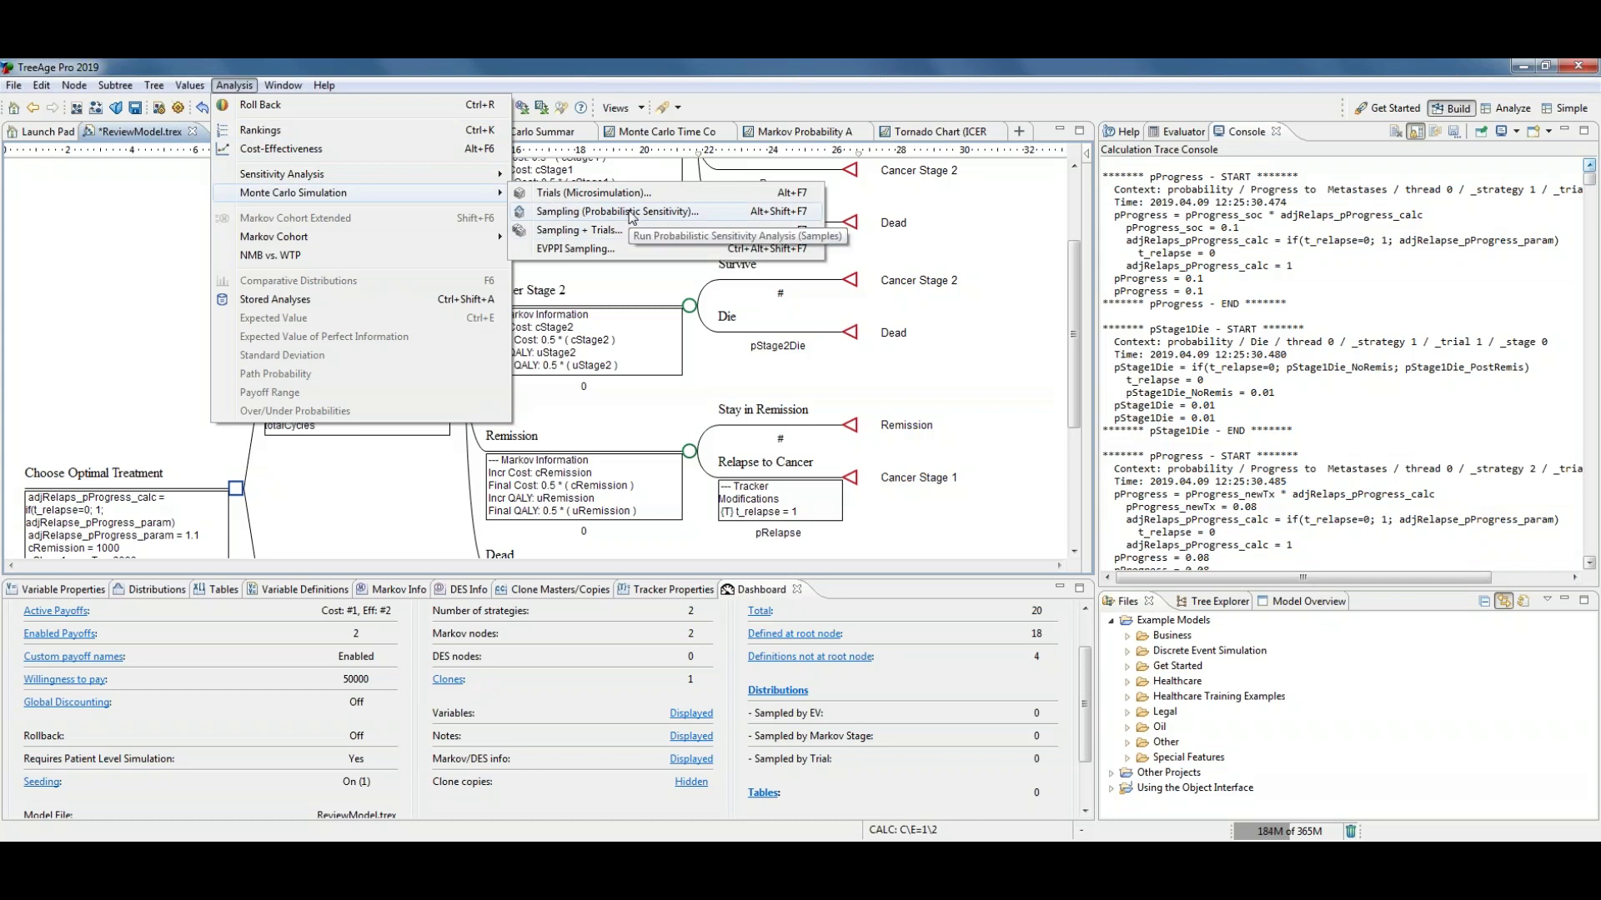
pyautogui.click(153, 402)
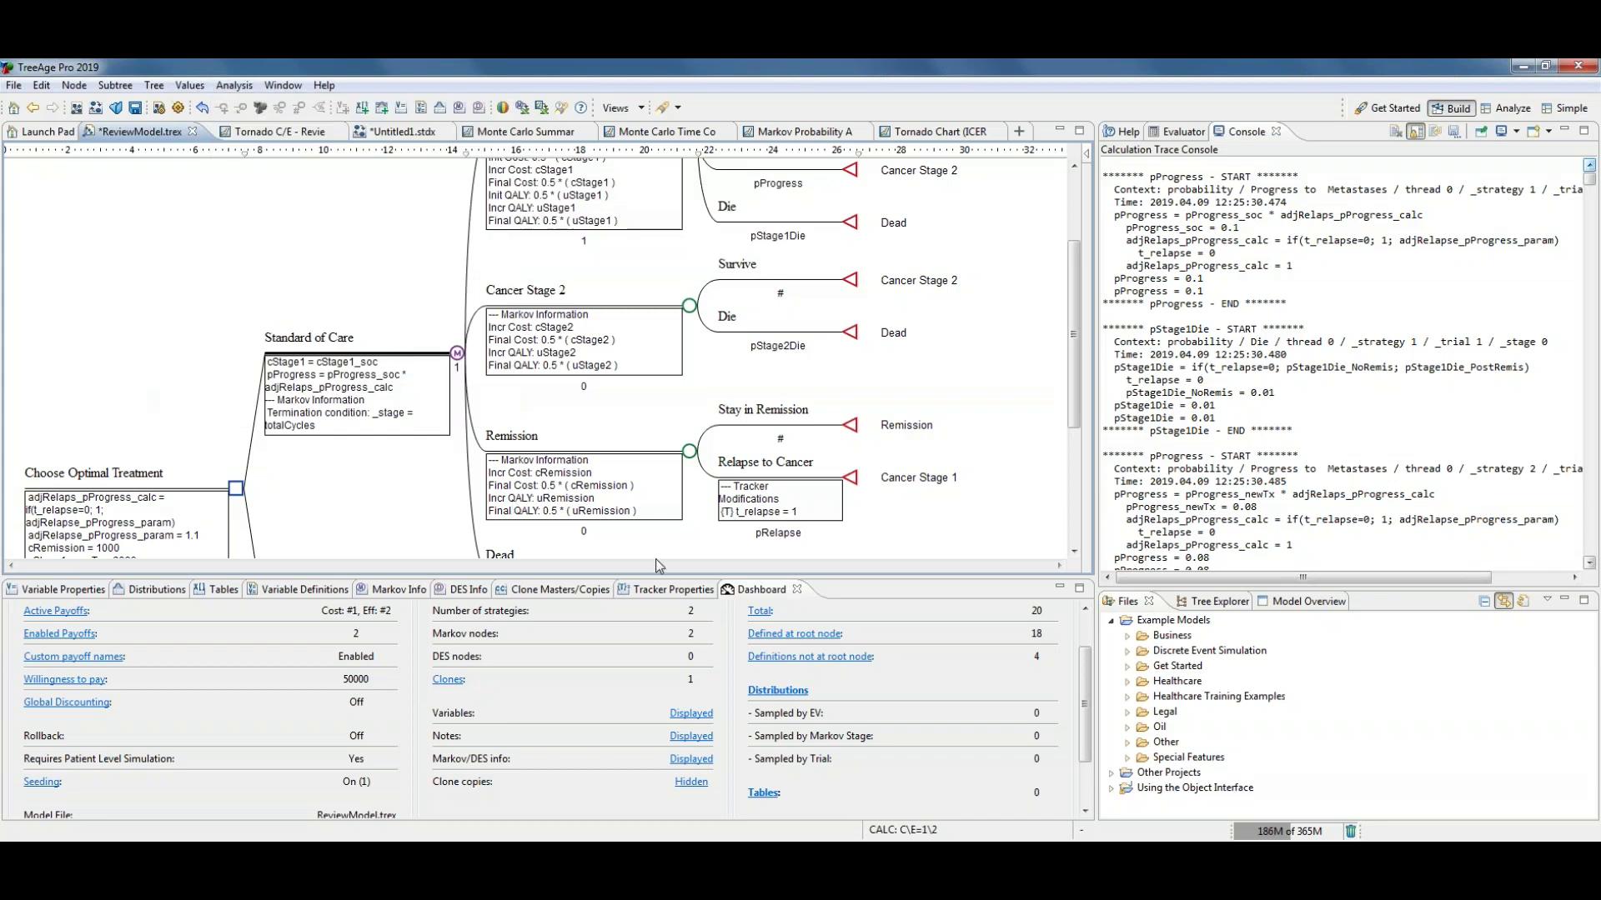
pyautogui.click(1059, 588)
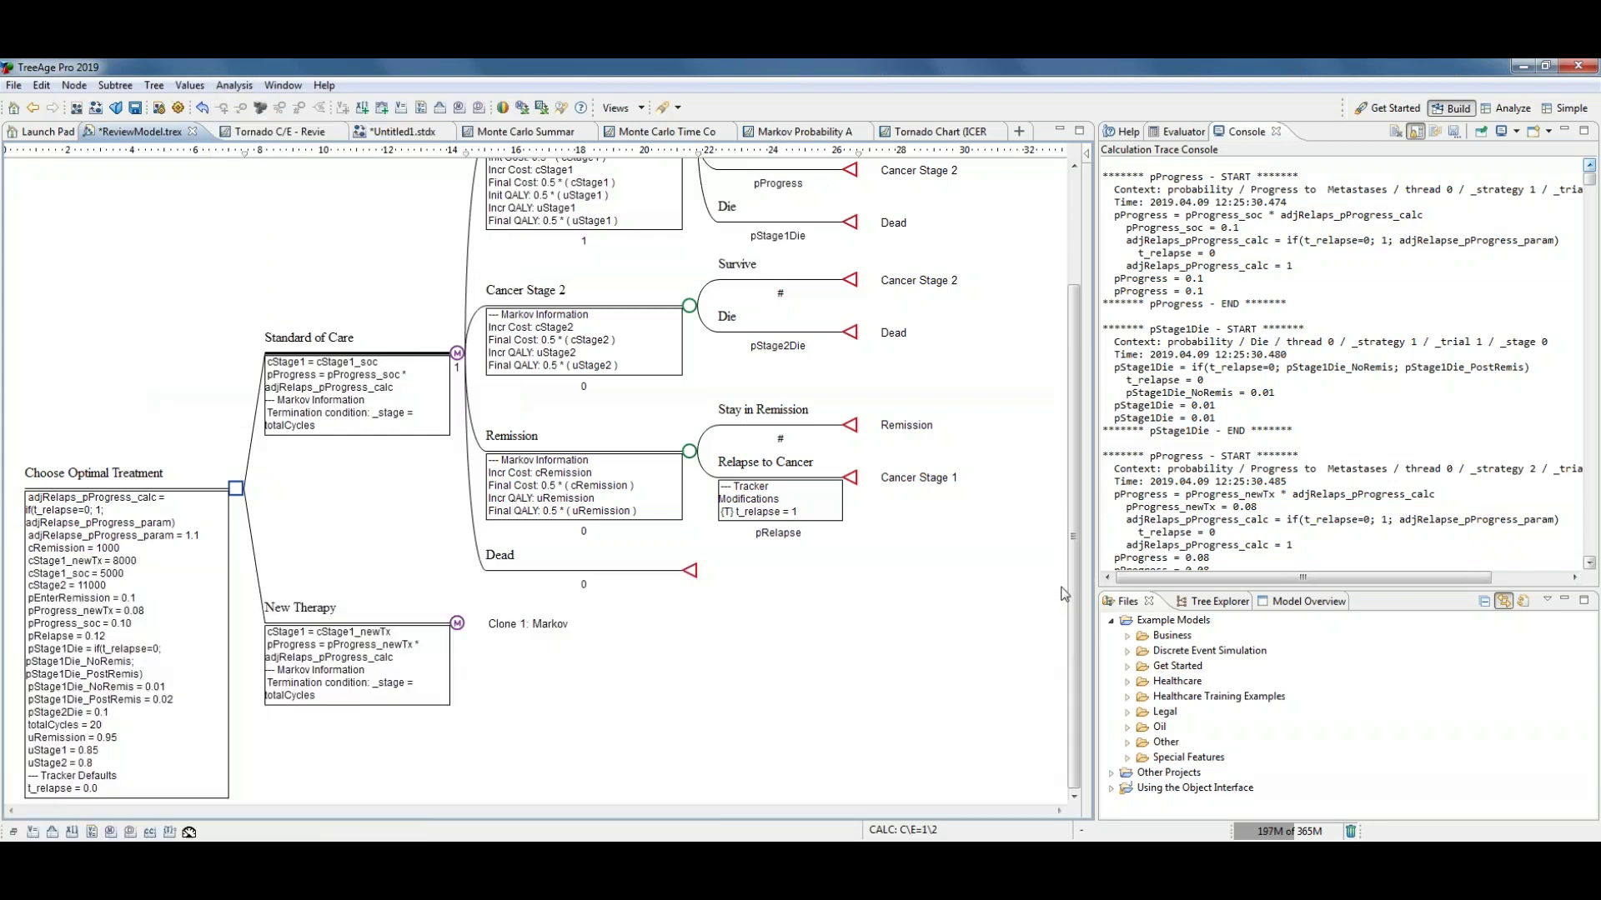
# Step: Examine the tree's Markov states and transitions, and restore the Dashboard view below the tree
pyautogui.scroll(3, 1075, 602)
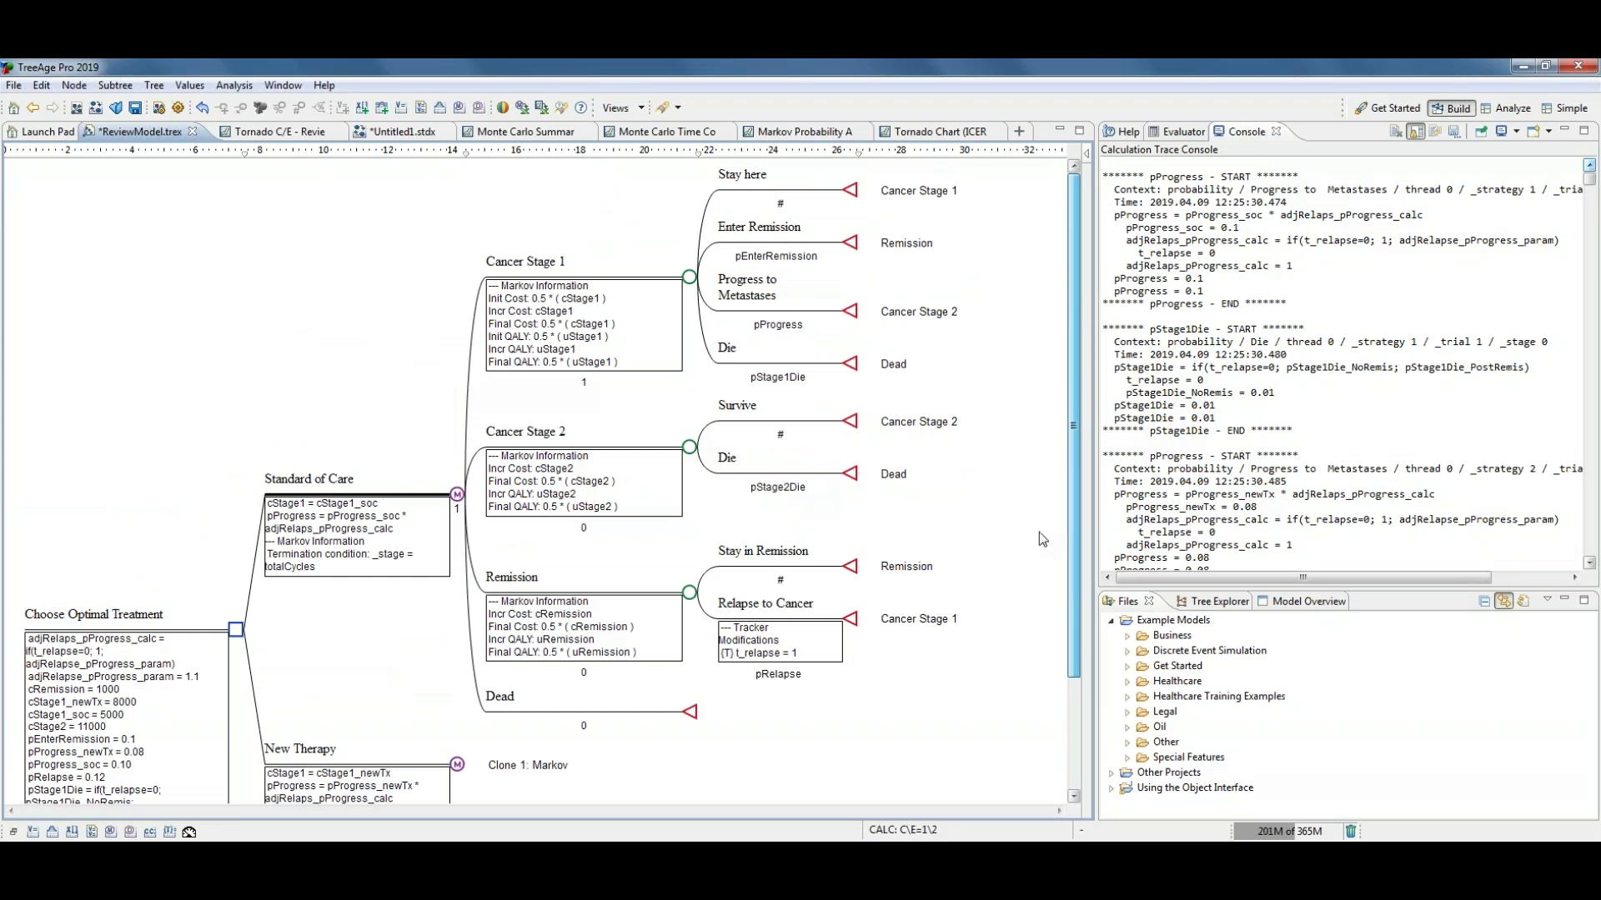
pyautogui.scroll(-3, 1038, 532)
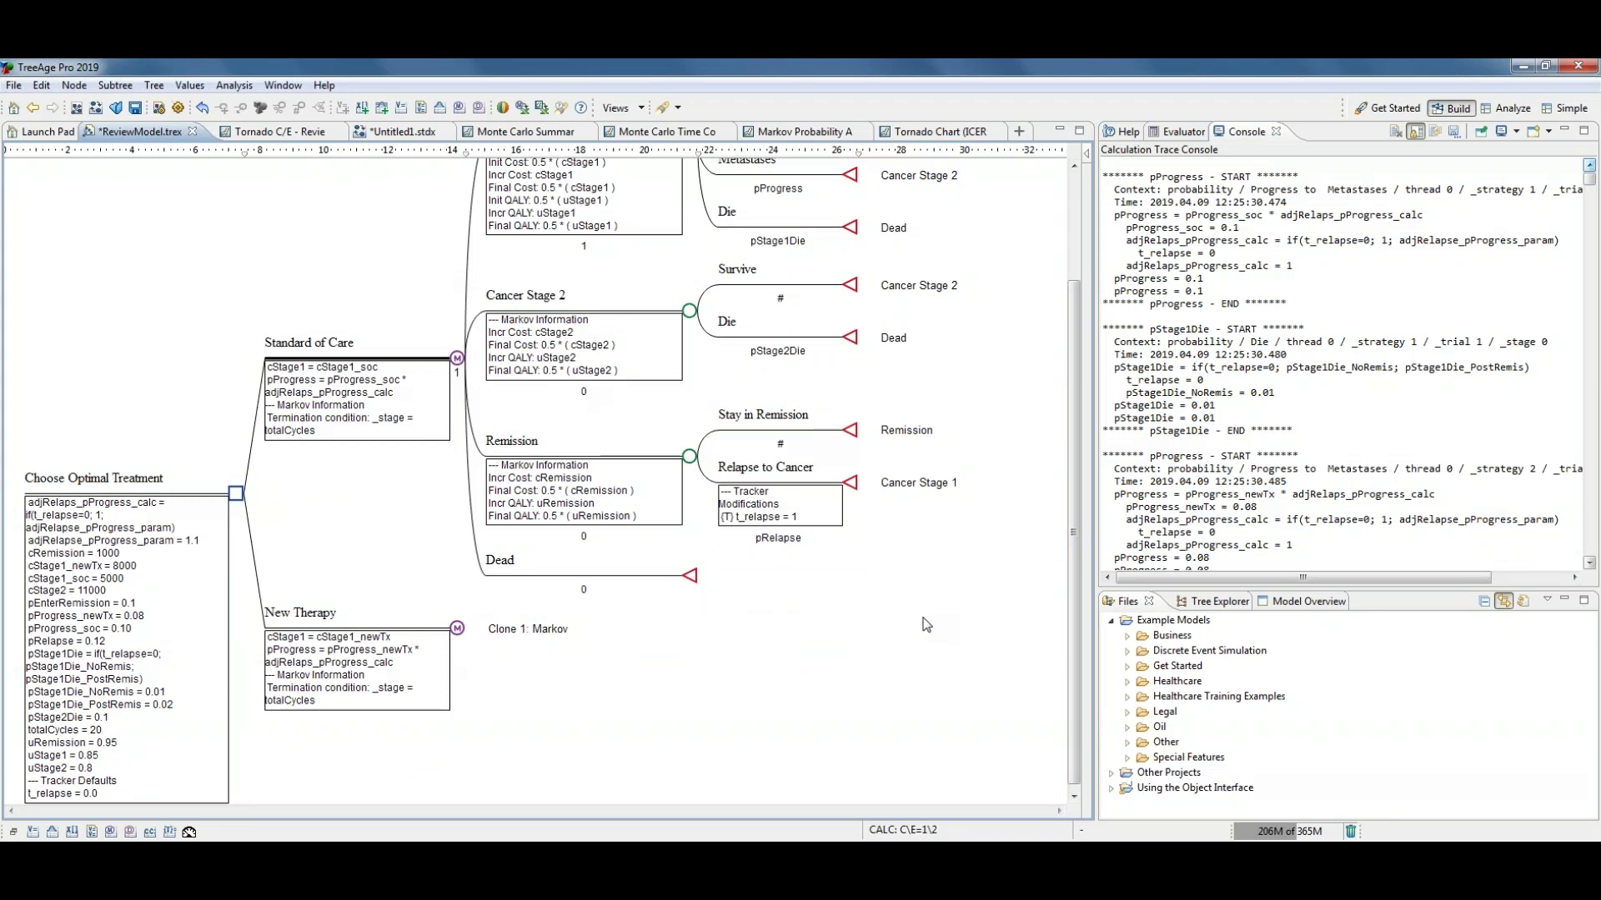
pyautogui.moveTo(1074, 530); pyautogui.dragTo(1088, 422)
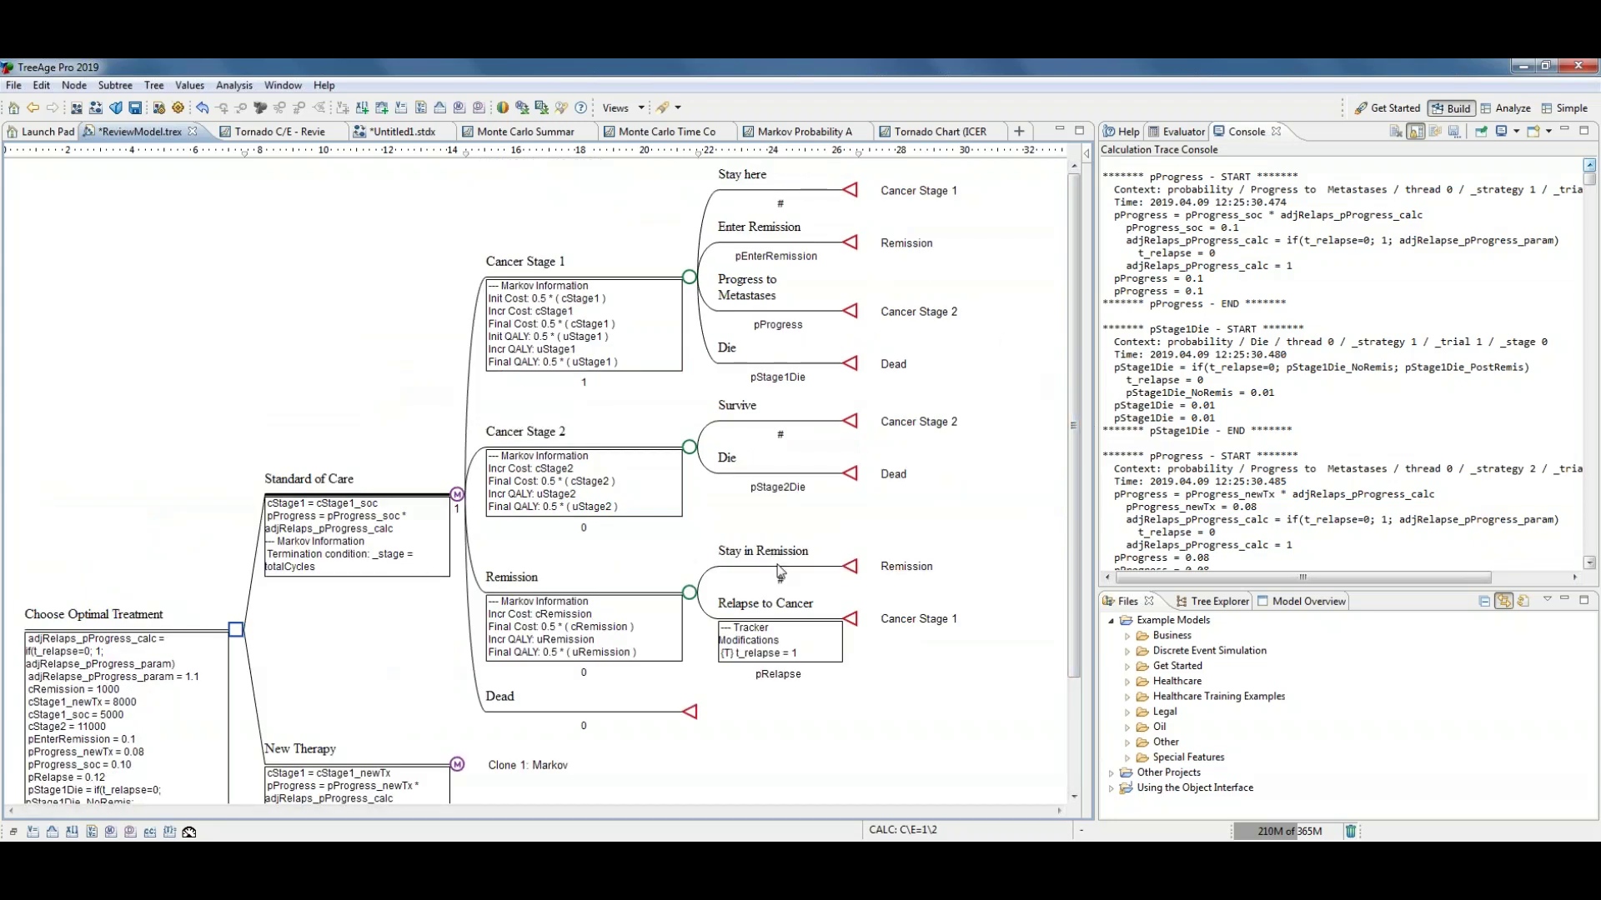
pyautogui.click(14, 831)
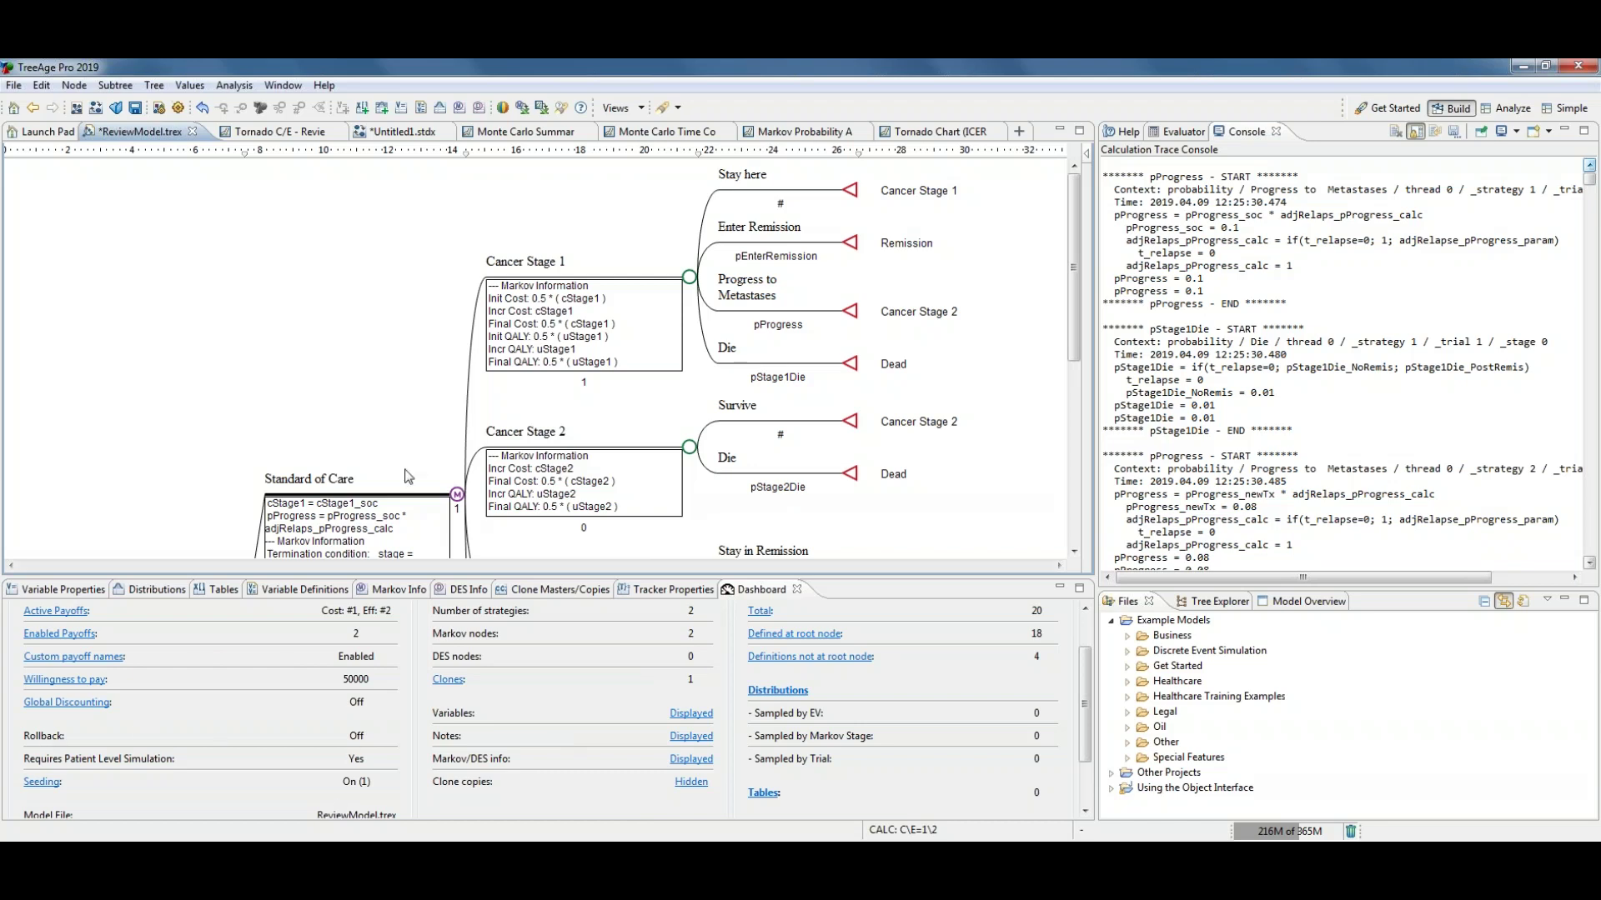
pyautogui.click(230, 87)
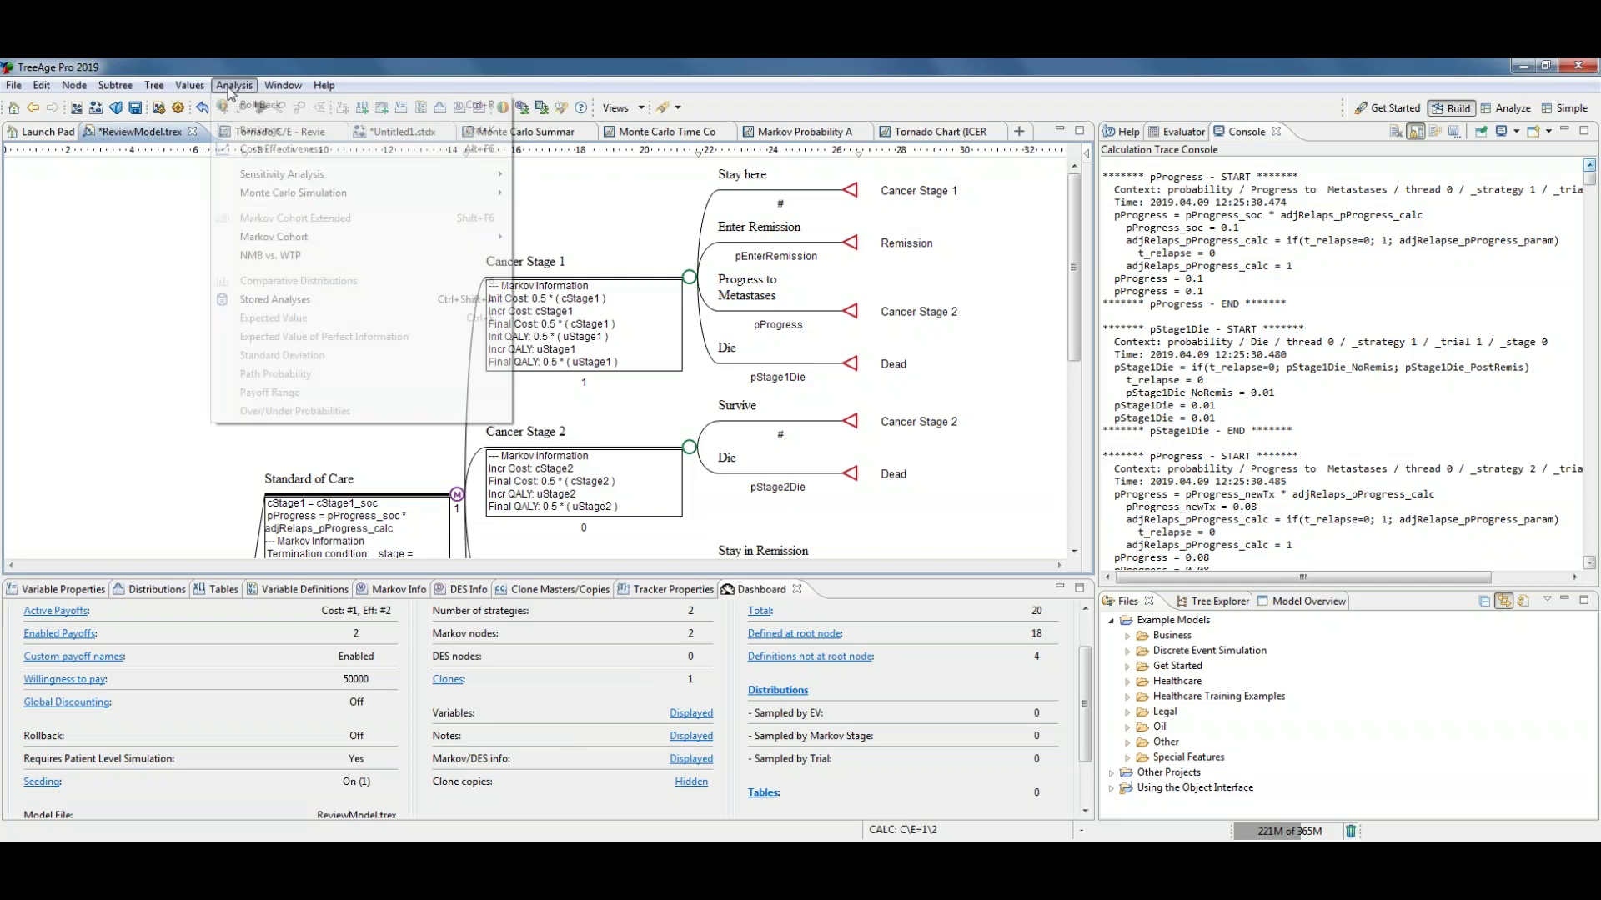
pyautogui.click(116, 359)
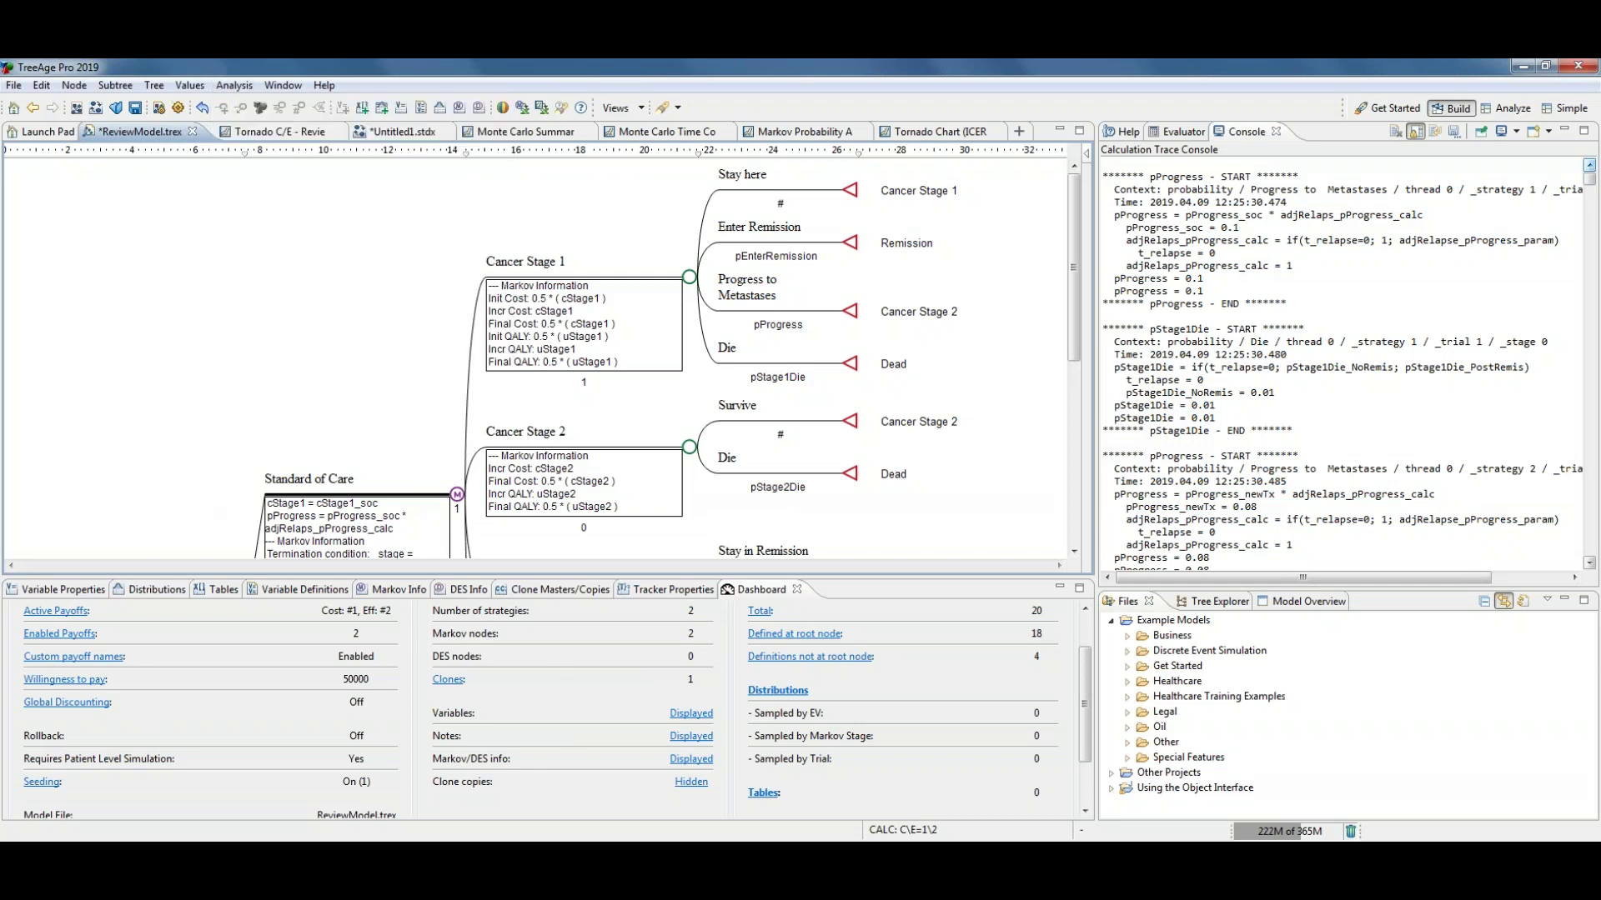